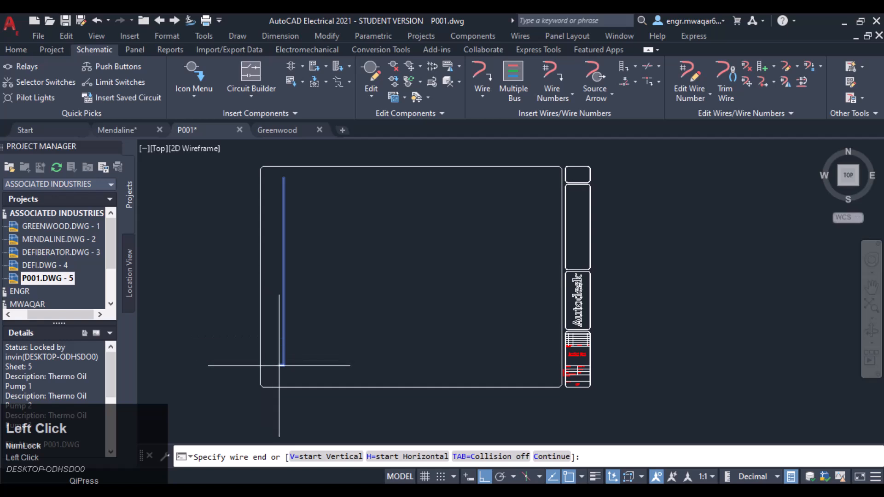
Step: Finish the left vertical wire and draw a matching vertical wire near the sheet's right border
left_click(283, 370)
key("Escape")
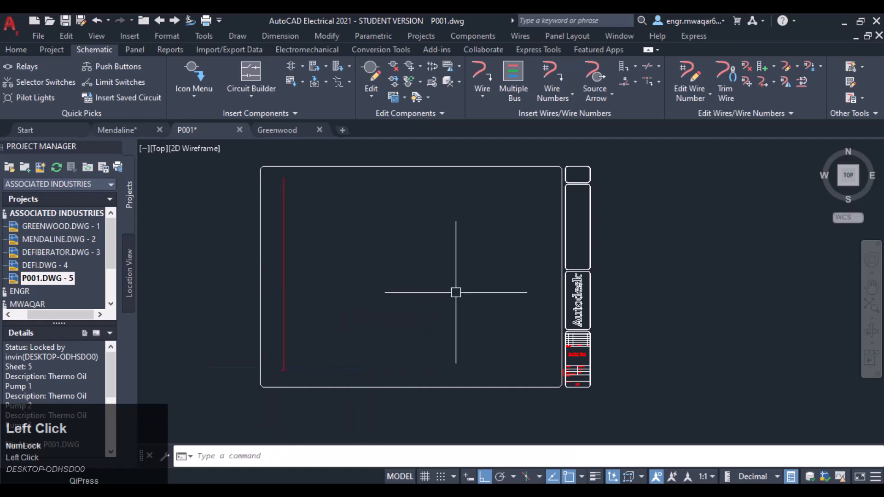
left_click(484, 76)
left_click(526, 186)
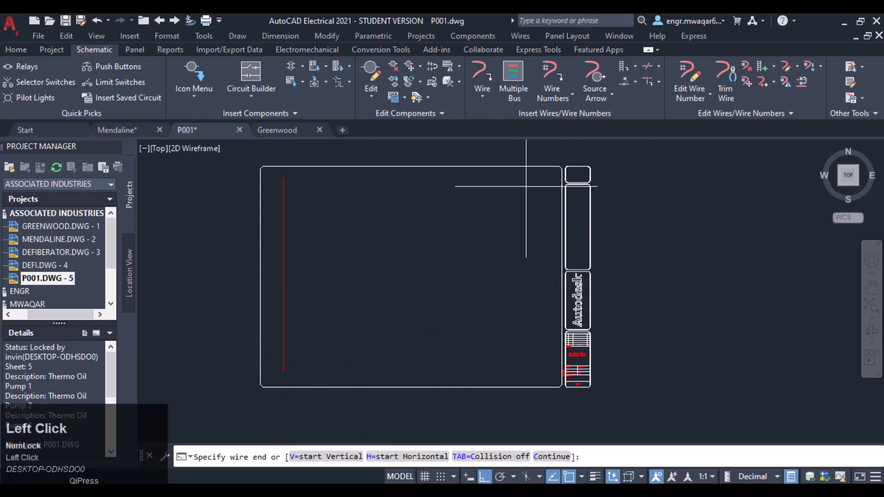
left_click(527, 373)
key("Escape")
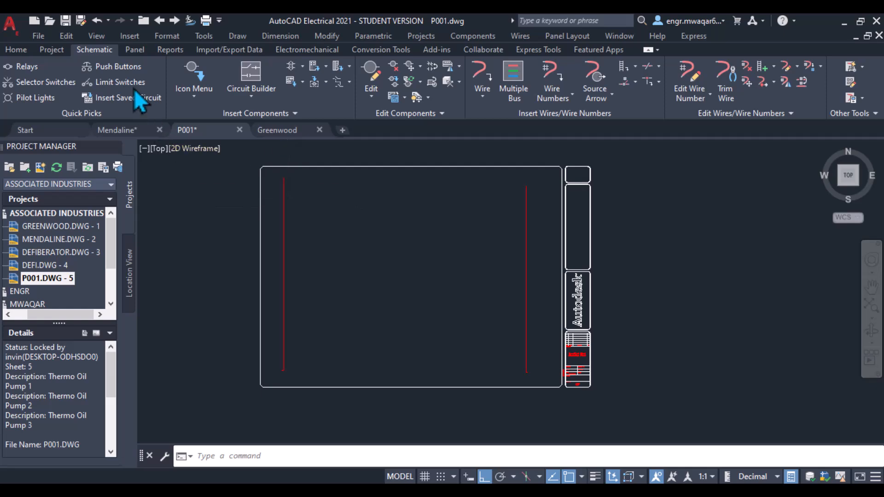
left_click(121, 71)
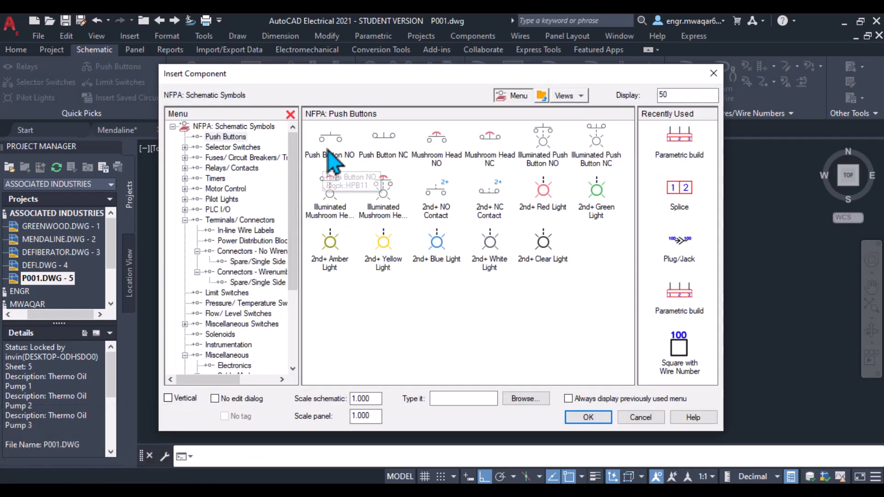
left_click(329, 153)
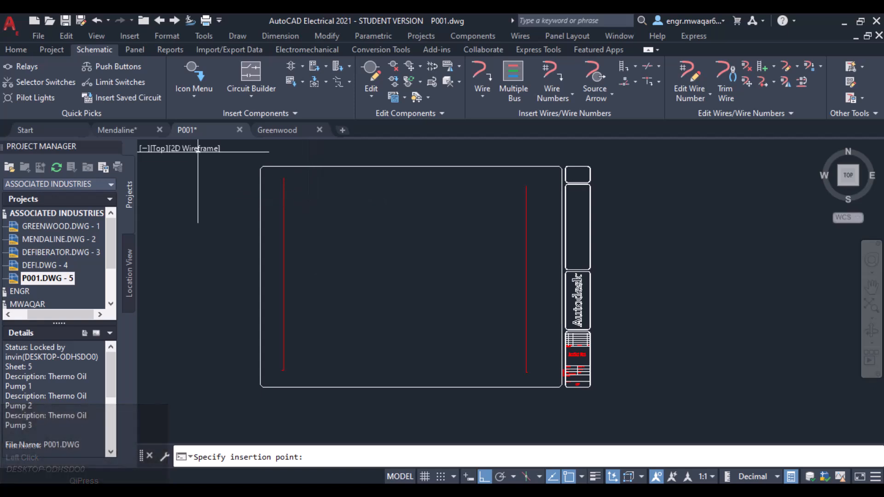
left_click(194, 86)
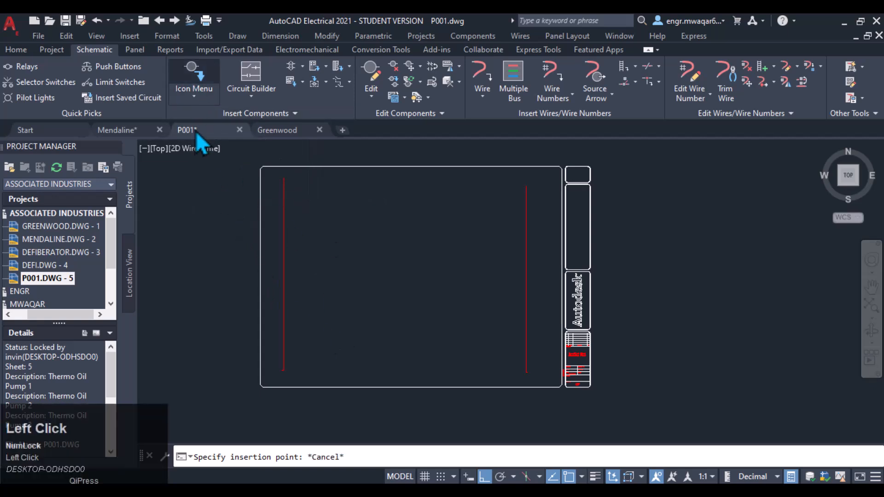
left_click(197, 86)
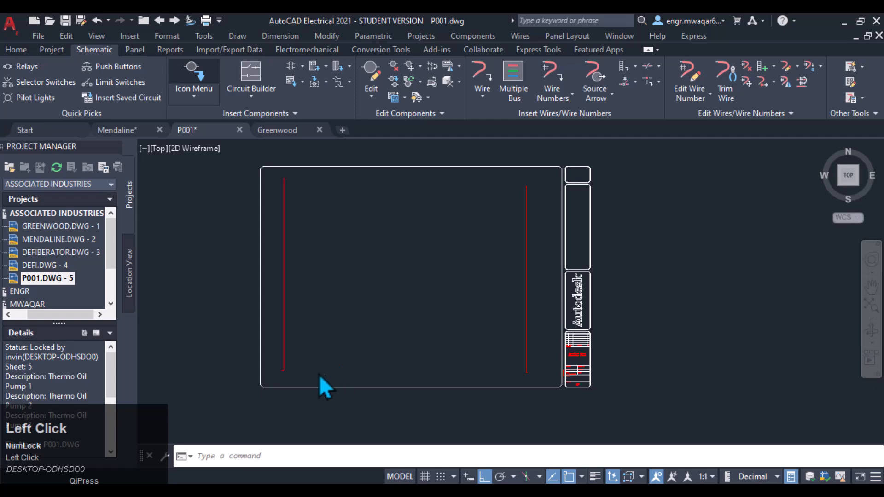
left_click(196, 85)
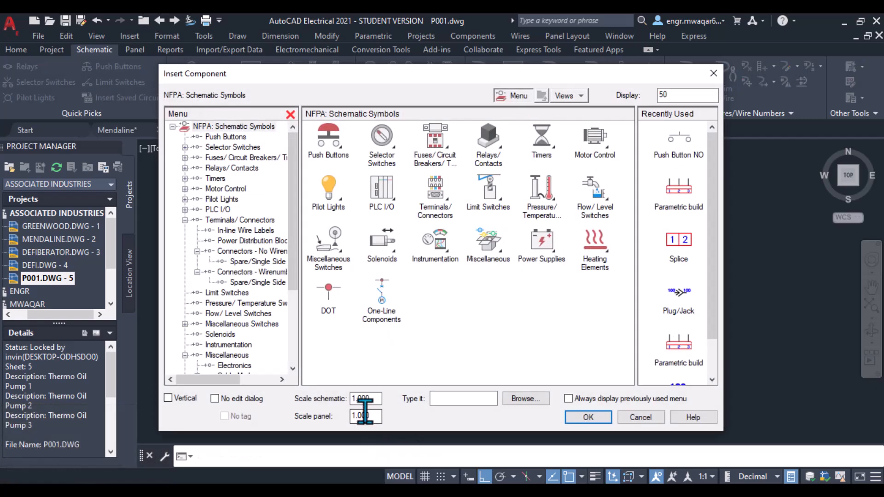
left_click(641, 417)
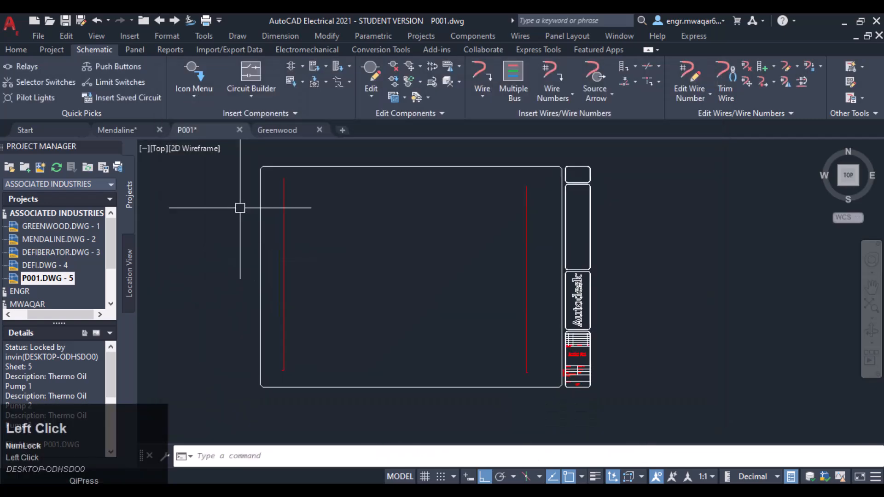
Step: Open the P001 drawing properties and set the ladder rung spacing and multi-wire spacing to 1.2
right_click(56, 280)
mouse_move(134, 384)
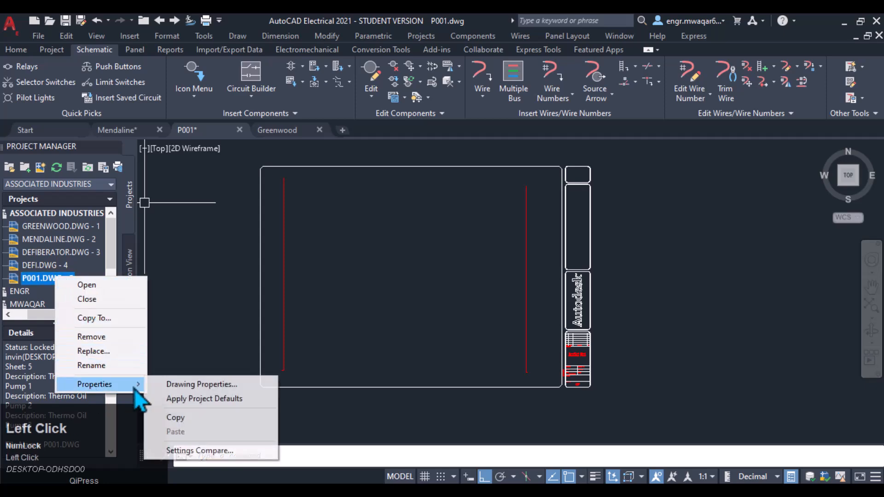
left_click(212, 382)
left_click(534, 87)
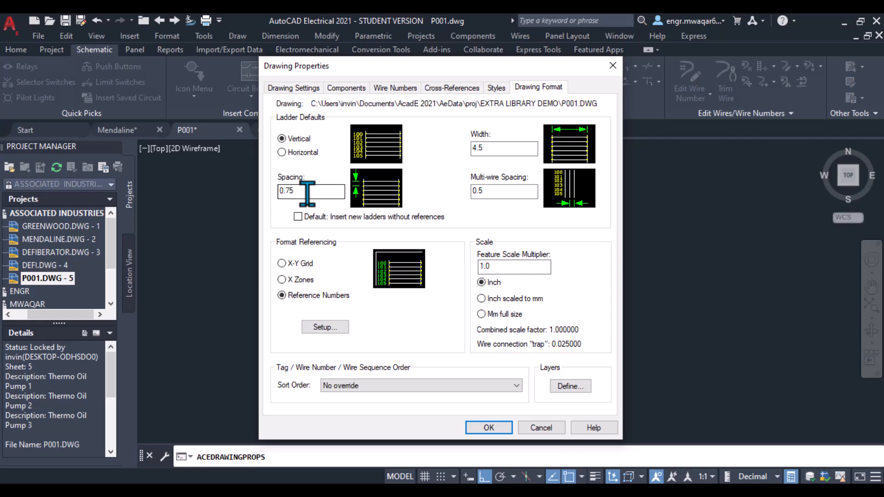
left_click_drag(307, 192, 230, 216)
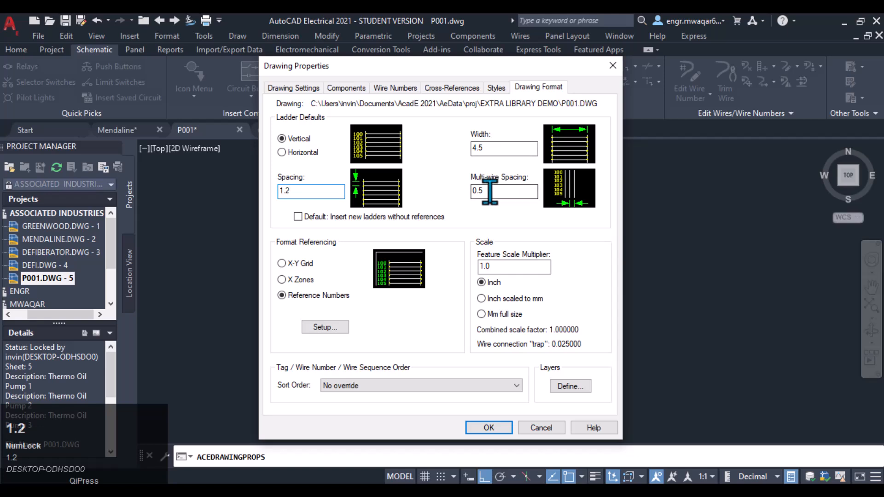
left_click_drag(490, 191, 447, 196)
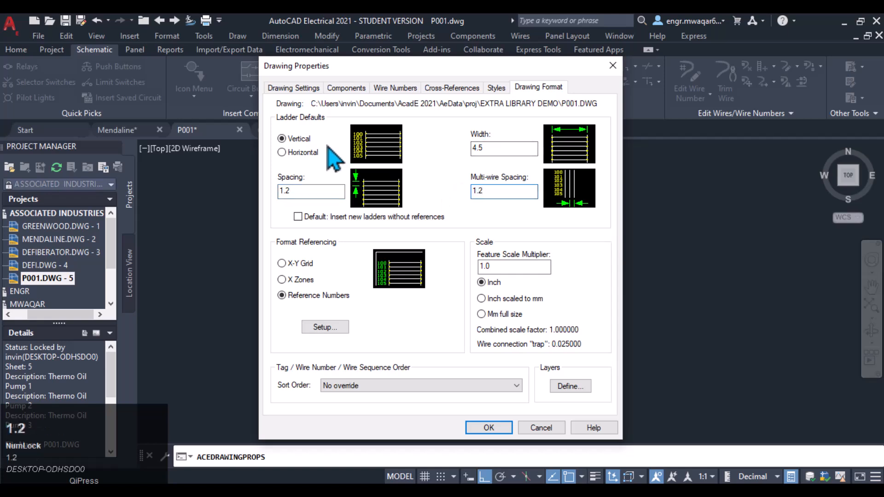
Step: Keep the ladder vertical, set its default width to 14, and apply the drawing properties
left_click(281, 152)
left_click(289, 139)
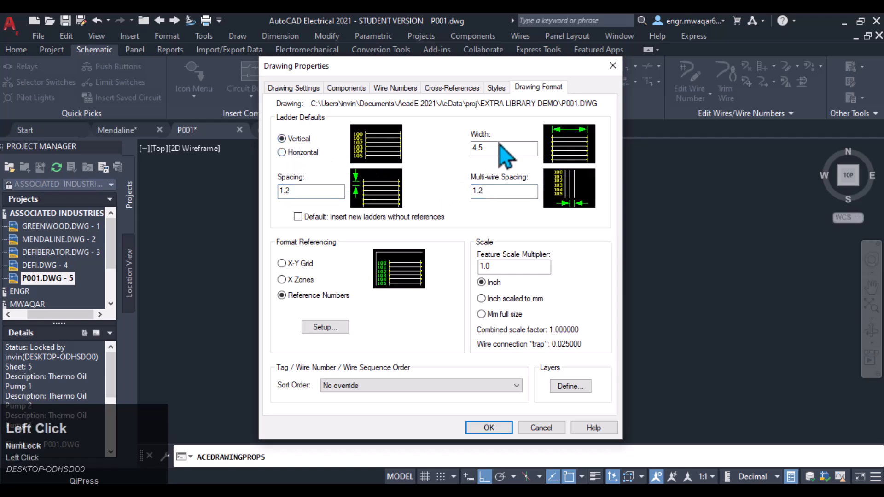
left_click_drag(481, 145, 470, 168)
type("14")
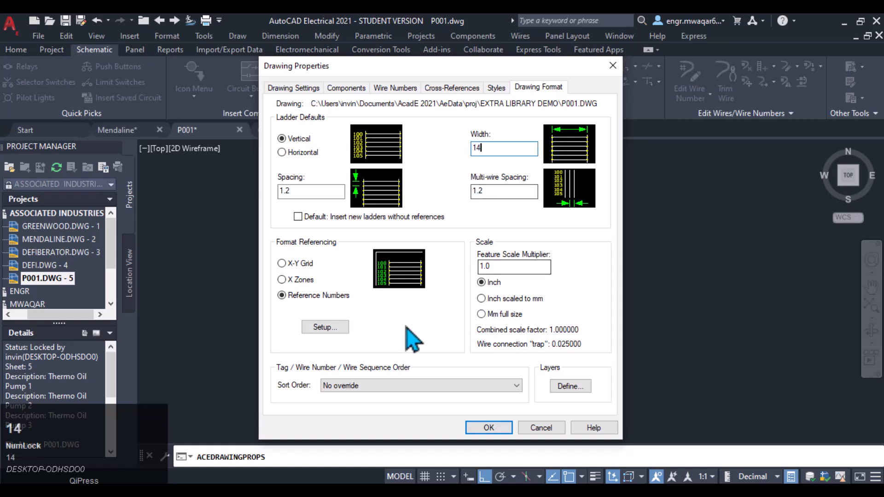
left_click(489, 428)
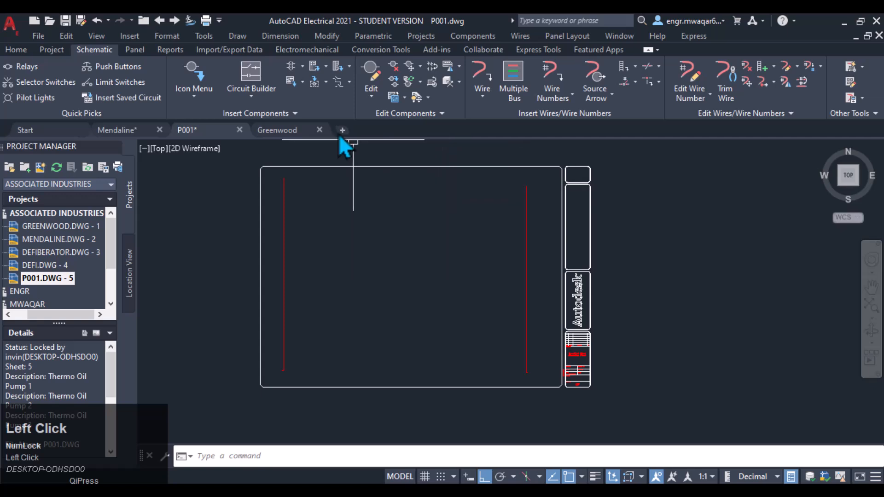
Step: Save the P001 drawing and open the Mendaline drawing from the project
left_click(66, 21)
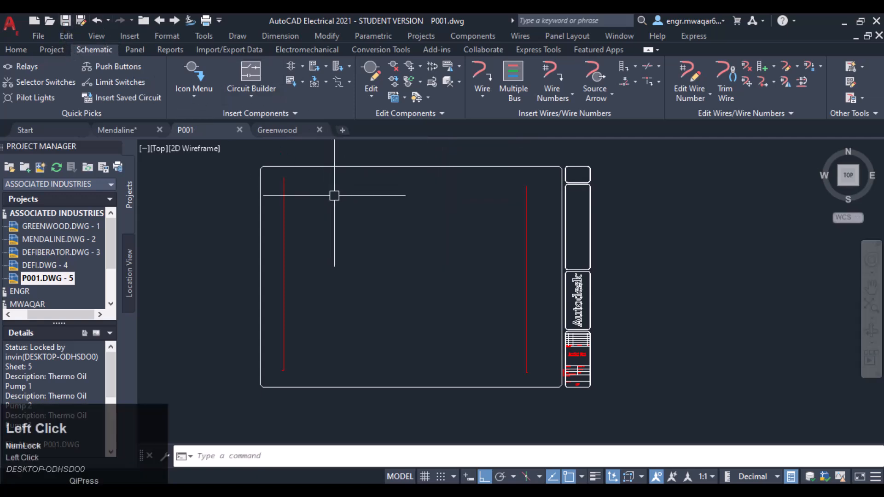
middle_click_drag(418, 202, 424, 202)
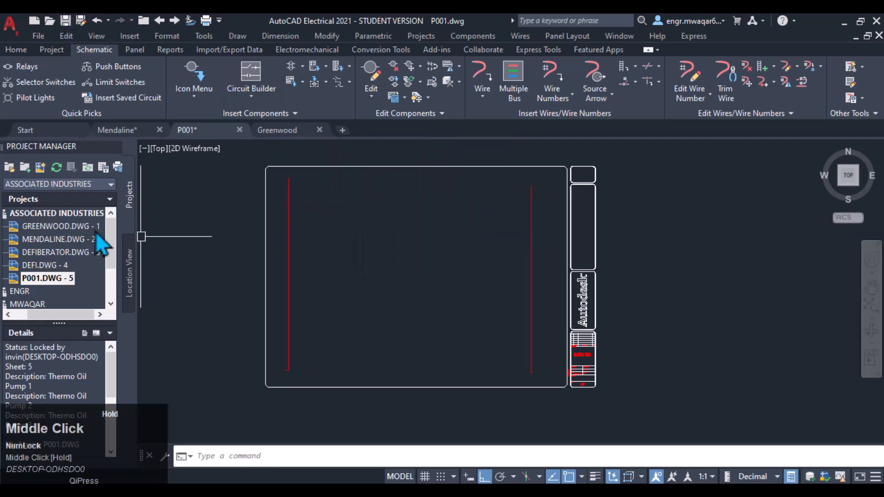
double_click(96, 236)
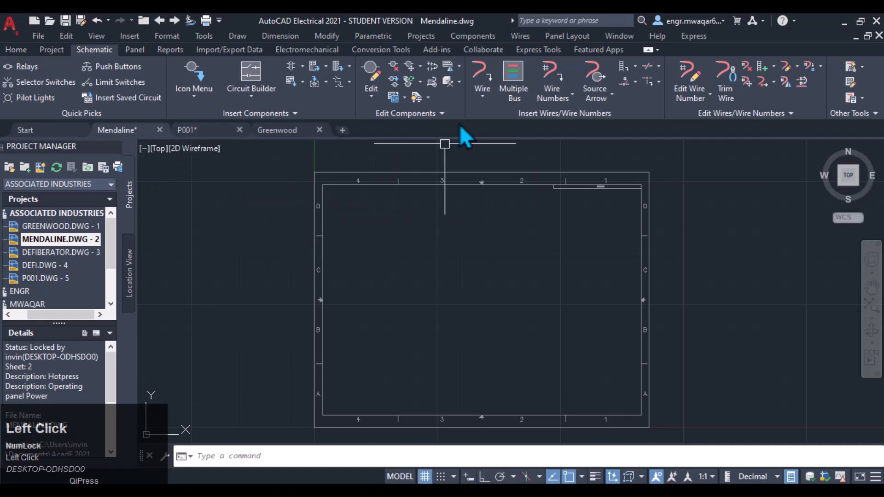
Step: Insert a single-phase ladder 14 wide with 1.2 rung spacing on the Mendaline sheet
left_click(623, 66)
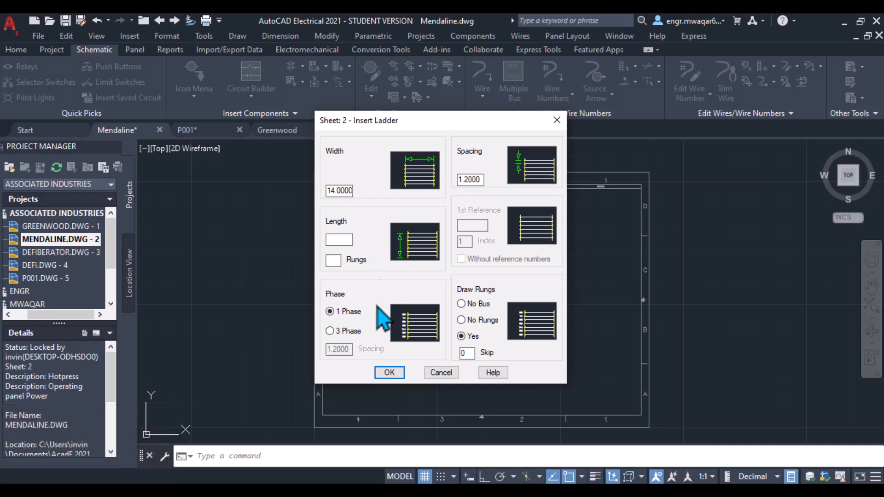
left_click(331, 261)
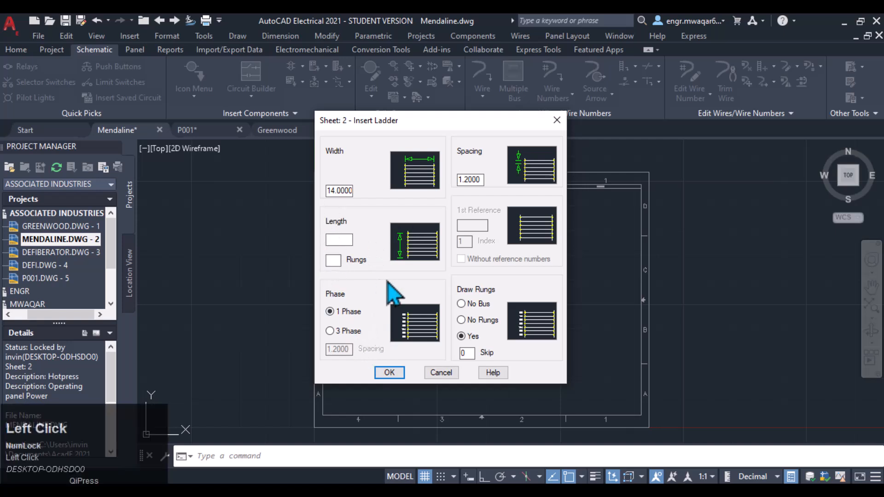
left_click(388, 372)
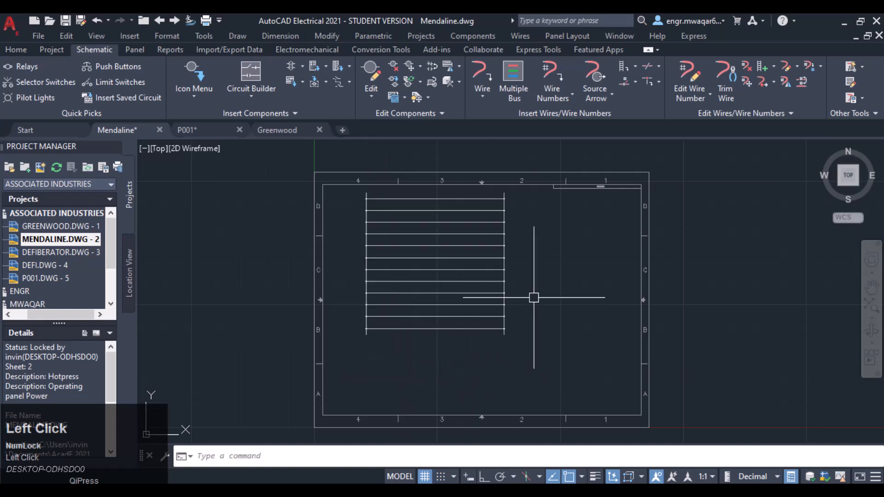
Step: Insert a 7-pin plug/receptacle combination connector across the ladder's top rungs near its left rail
middle_click_drag(533, 296, 557, 320)
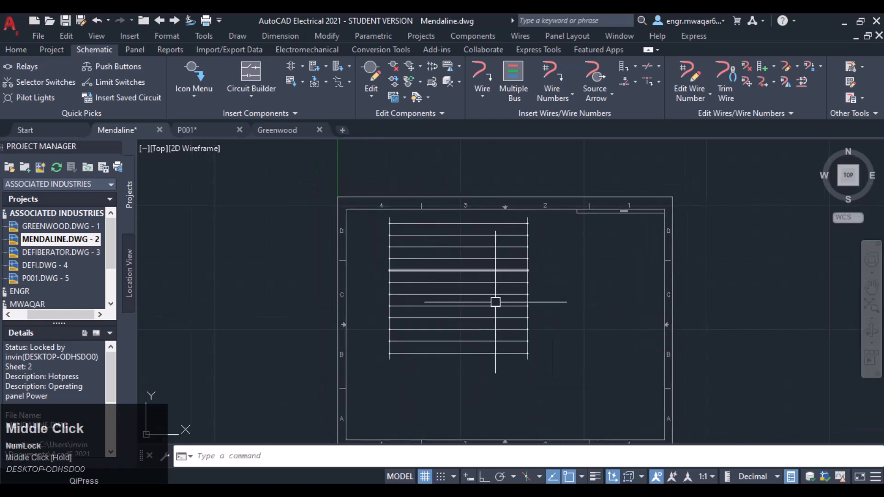
scroll(555, 271, "up", 2)
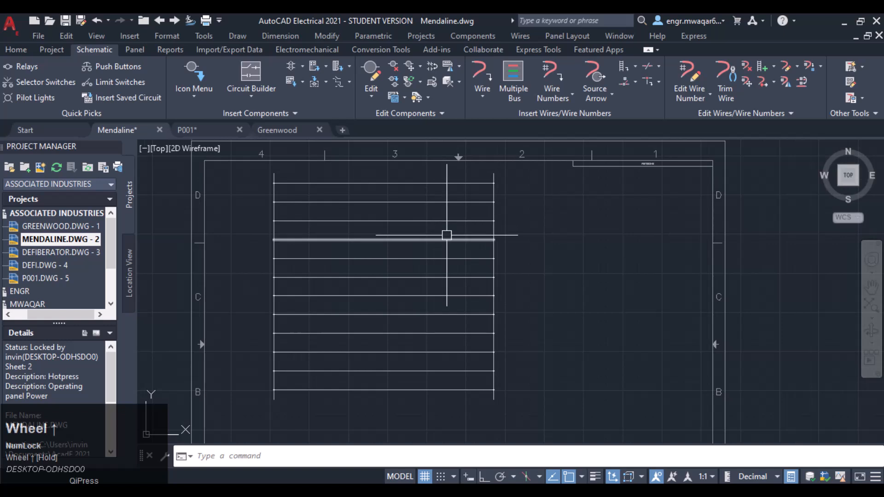
left_click(349, 70)
left_click(354, 86)
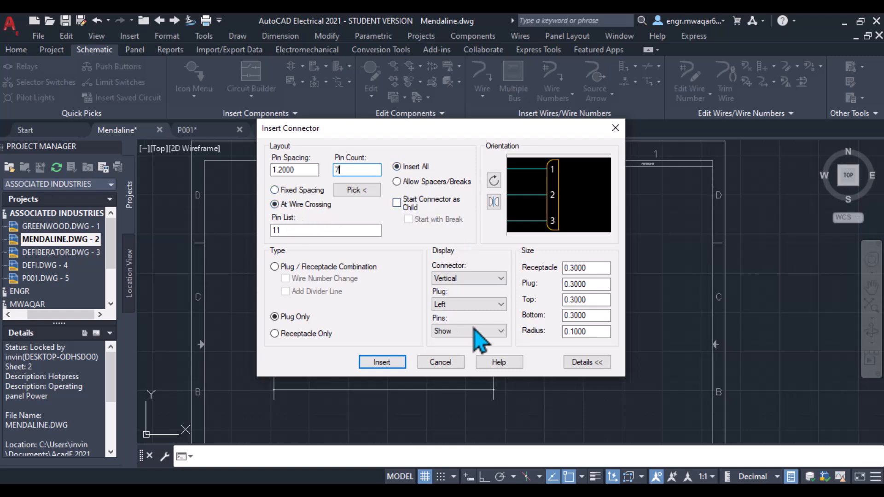
left_click(285, 266)
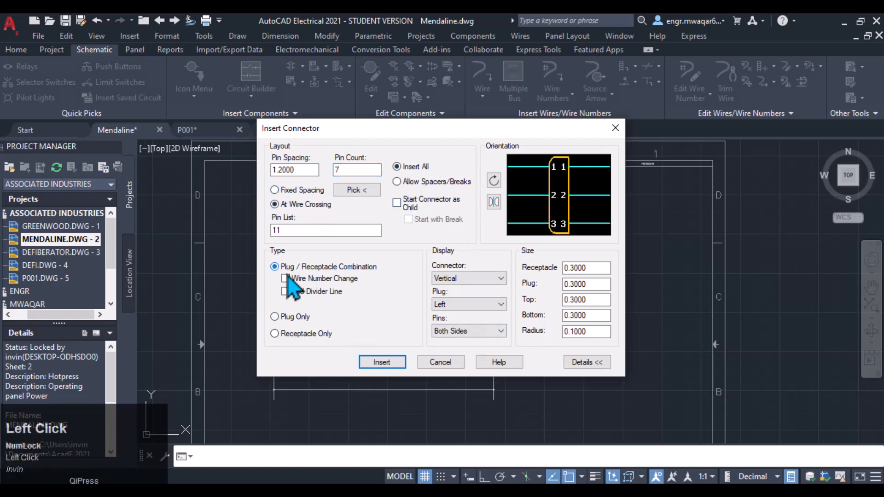
left_click(382, 363)
middle_click_drag(331, 191, 364, 197)
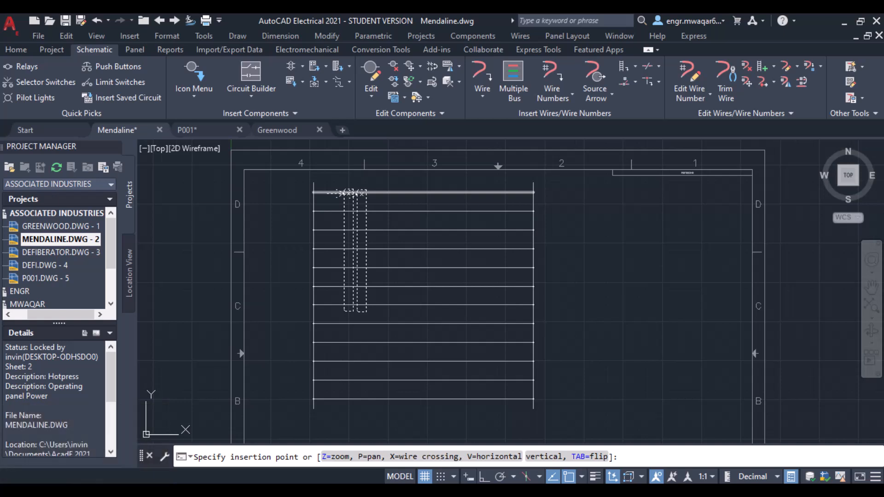
scroll(350, 192, "up", 2)
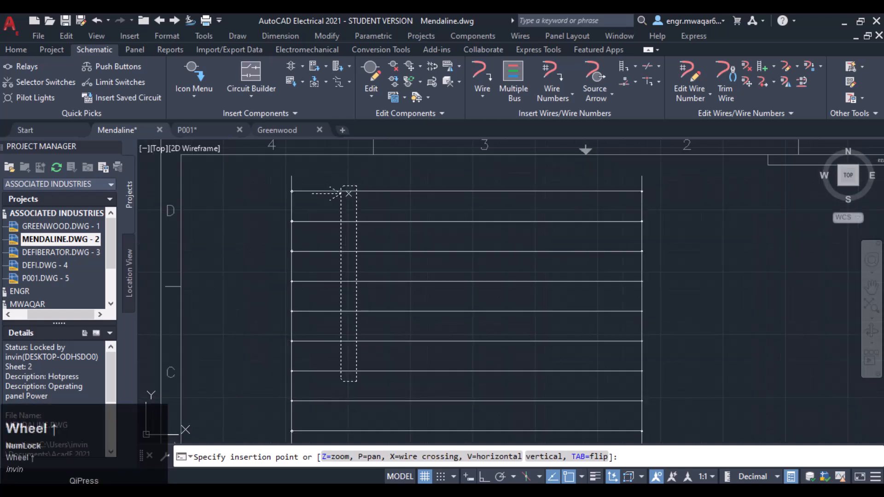
left_click(348, 192)
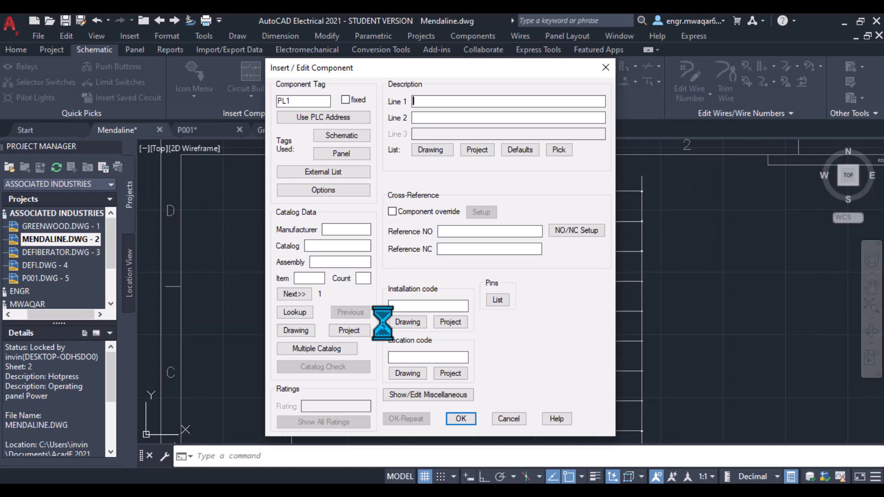
left_click(461, 419)
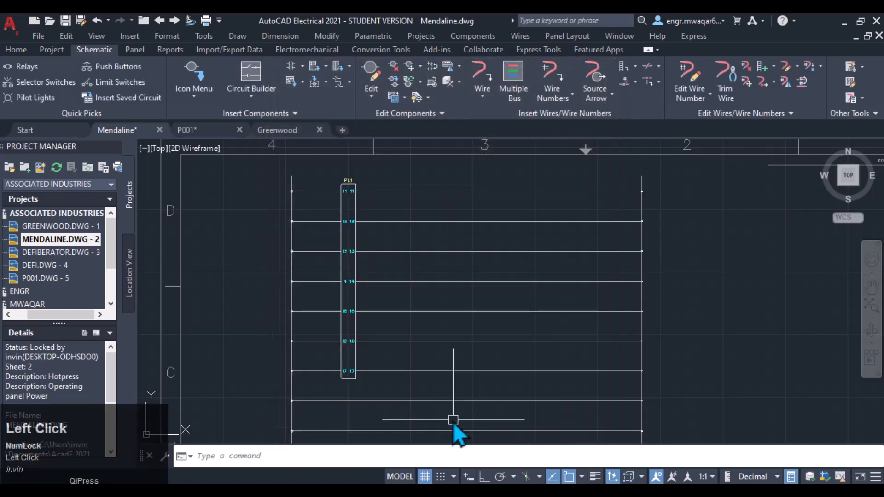
Step: Zoom and pan around the new connector to examine it on the ladder
middle_click(499, 320)
middle_click_drag(499, 320, 534, 306)
scroll(379, 179, "up", 2)
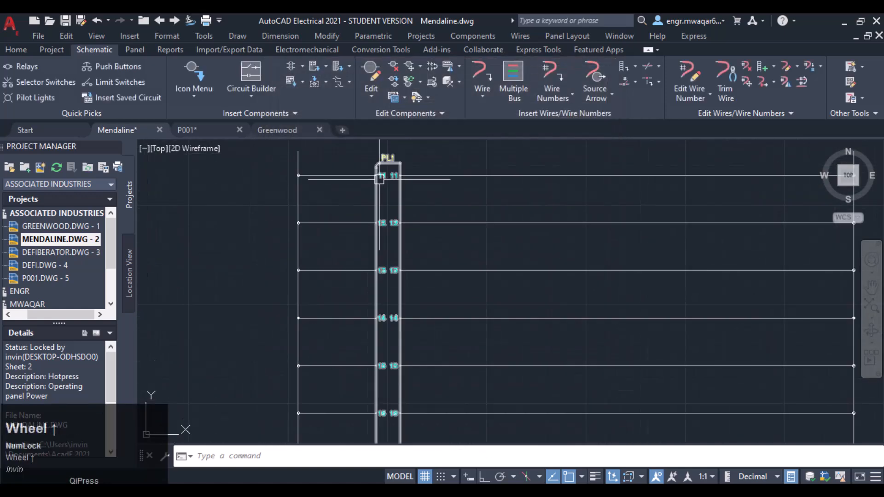
scroll(474, 259, "down", 2)
middle_click(485, 258)
middle_click_drag(485, 259, 486, 257)
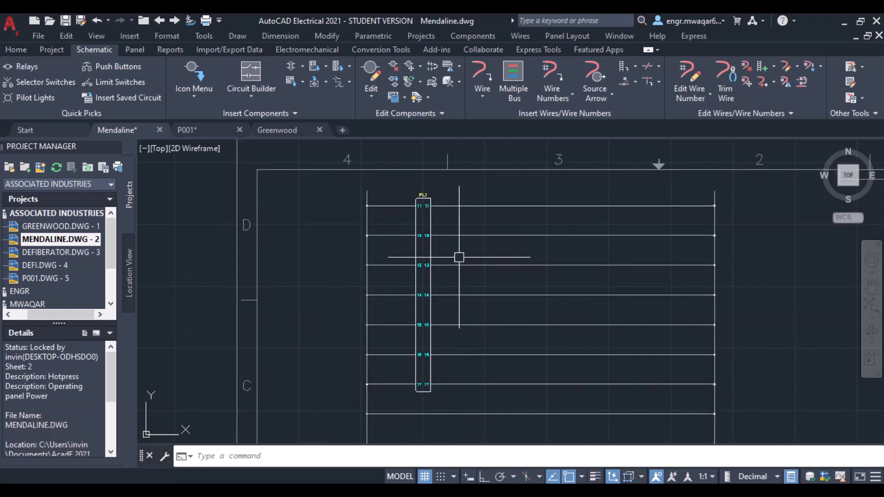
scroll(516, 233, "down", 2)
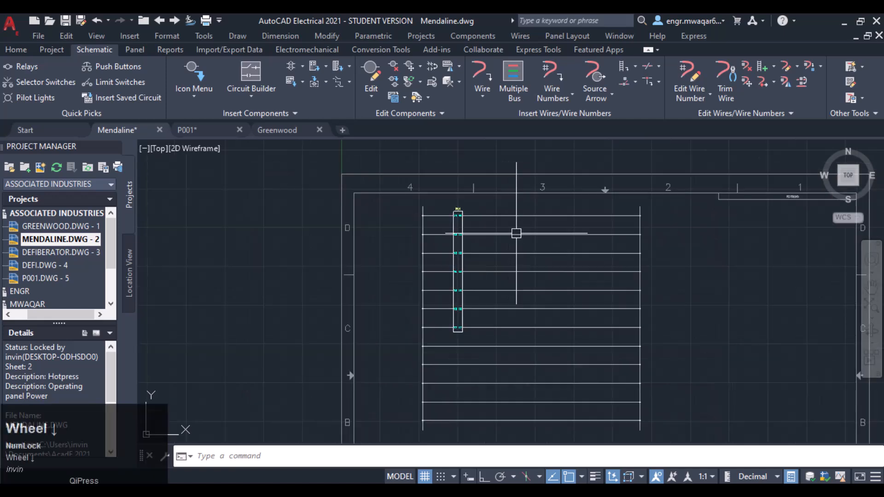
middle_click_drag(537, 254, 487, 230)
Step: Insert a 10-pin plug-only connector with fixed spacing on the ladder's top rung near its right rail
left_click(349, 67)
left_click(364, 86)
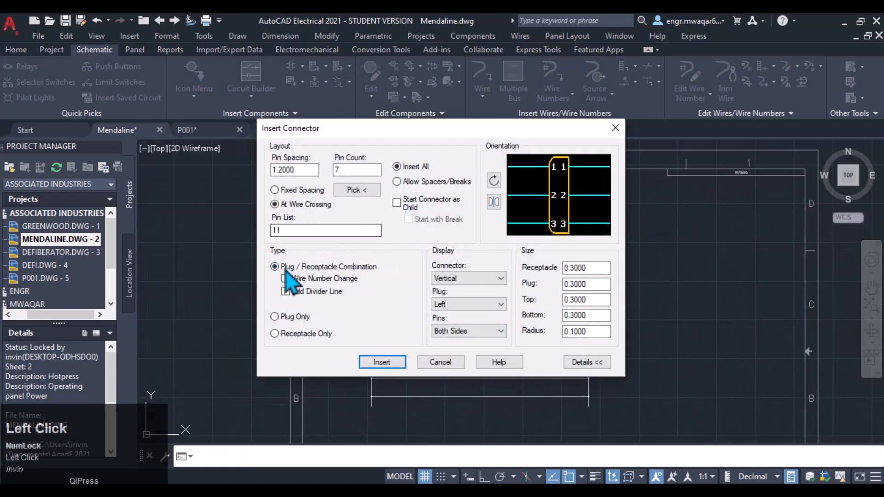
left_click(276, 316)
double_click(348, 170)
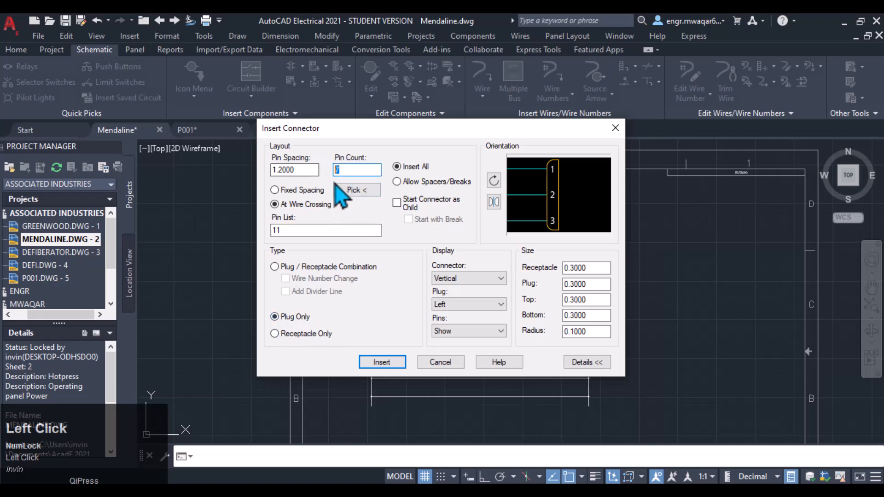
type("10")
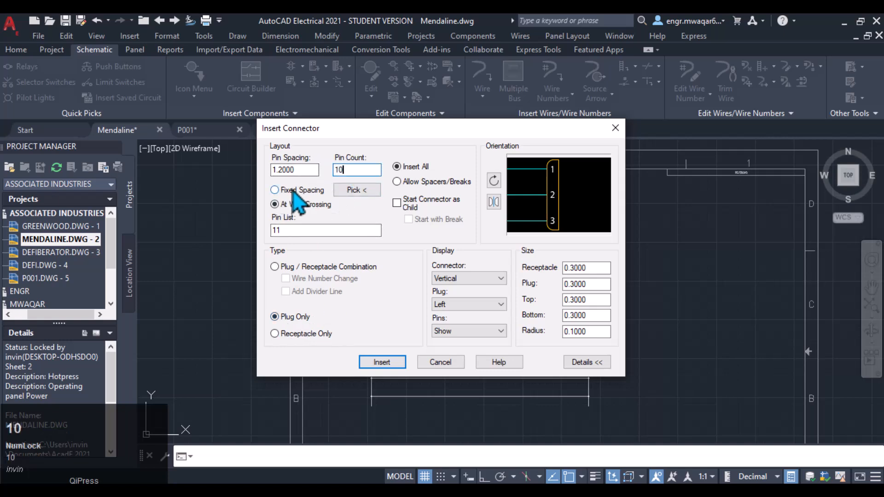
left_click(294, 191)
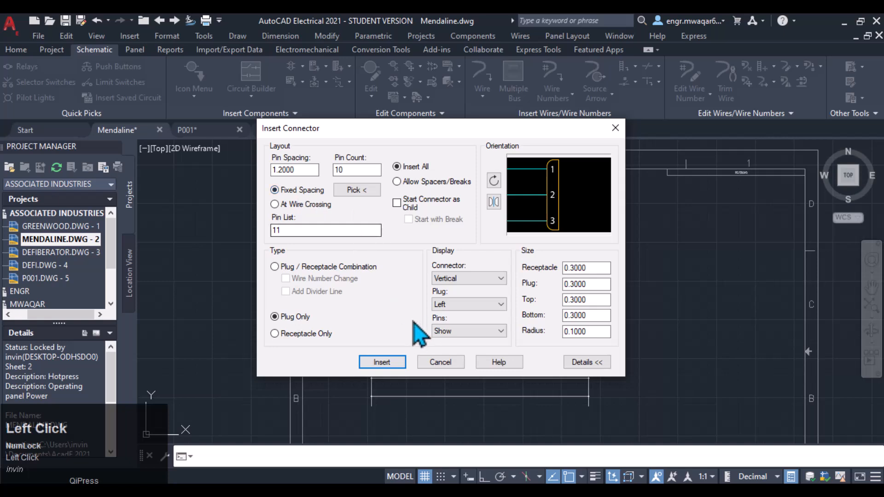
left_click(382, 362)
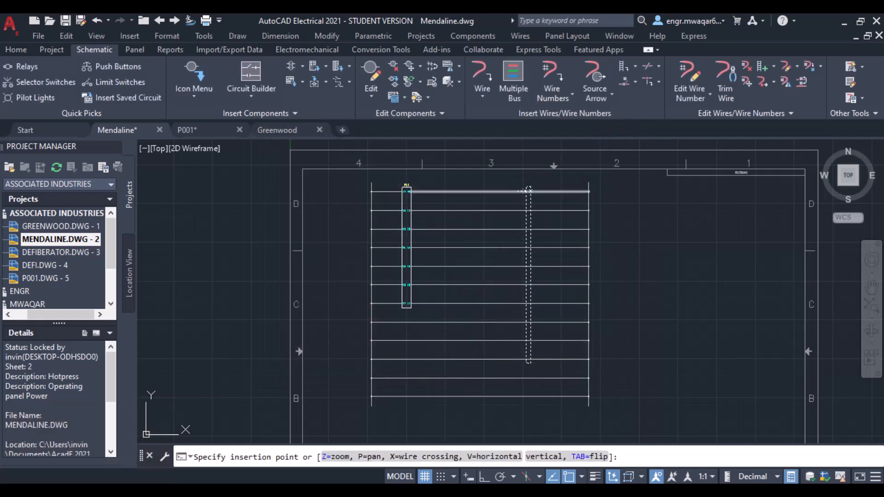
left_click(529, 190)
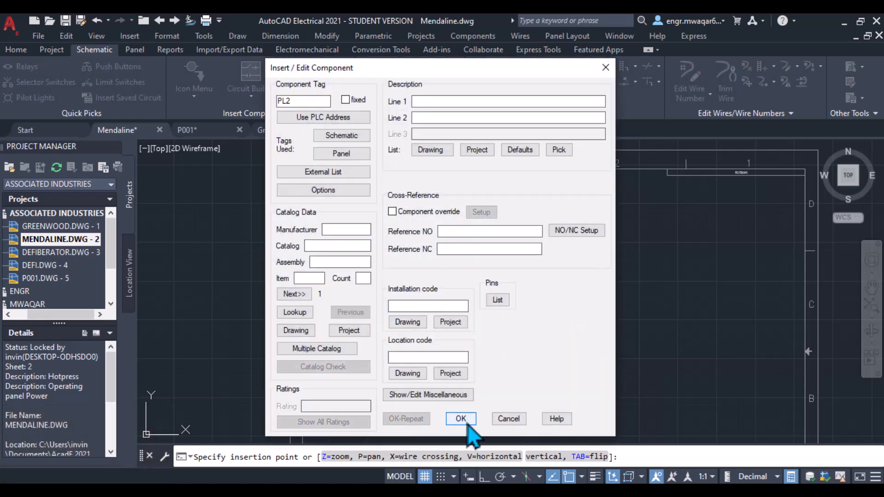
left_click(459, 418)
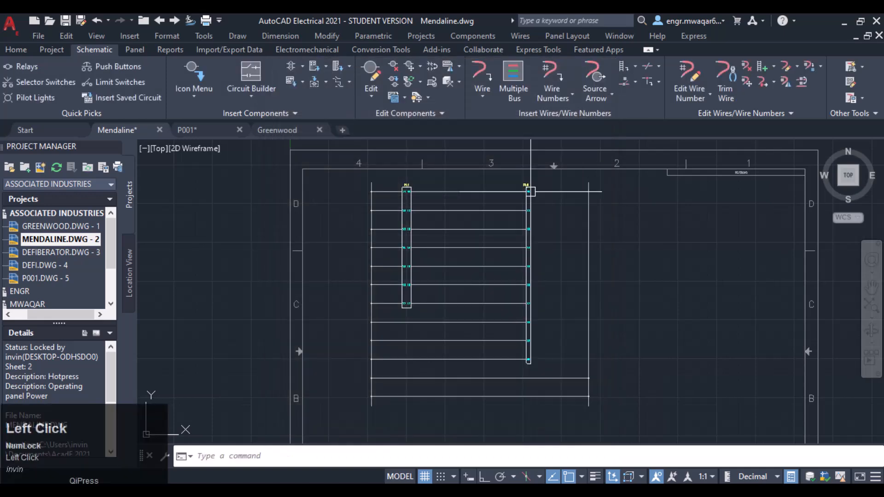
scroll(529, 199, "up", 4)
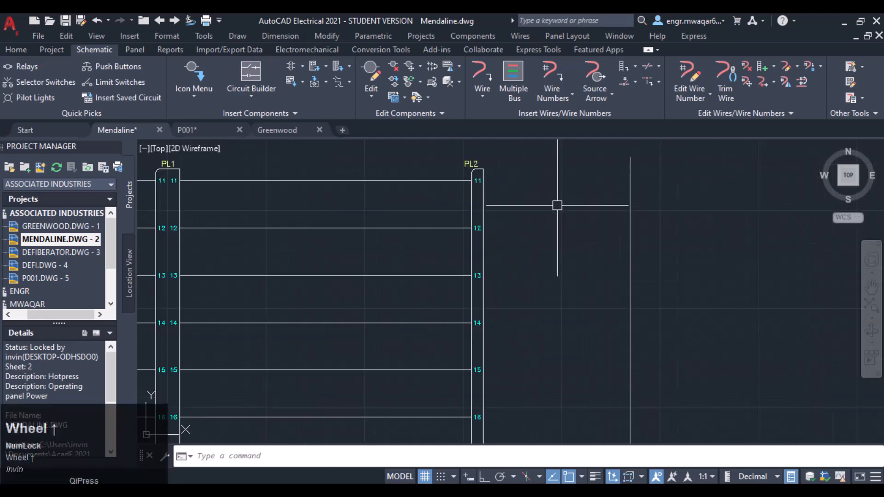
scroll(529, 200, "down", 3)
middle_click_drag(529, 223, 525, 181)
scroll(530, 189, "down", 3)
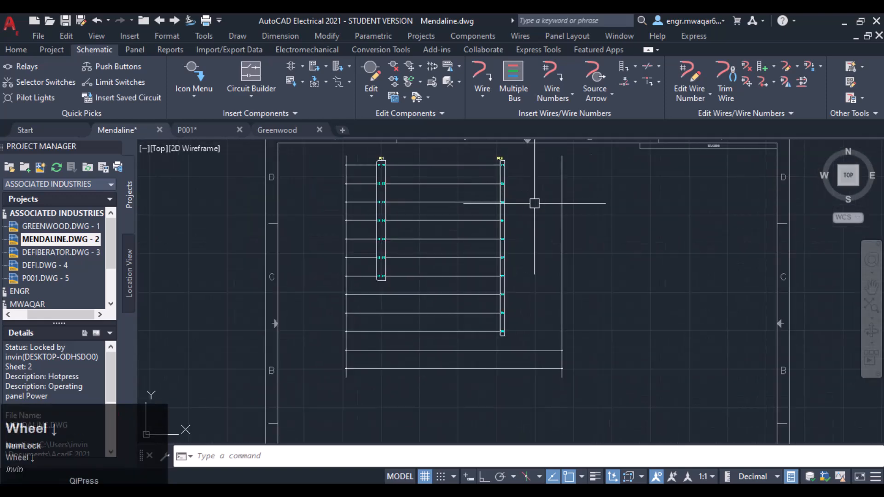
left_click(337, 66)
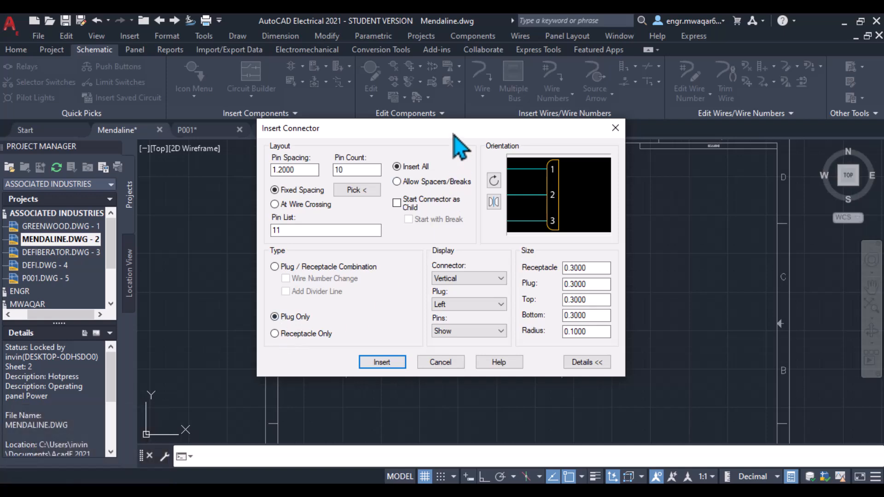
left_click(441, 363)
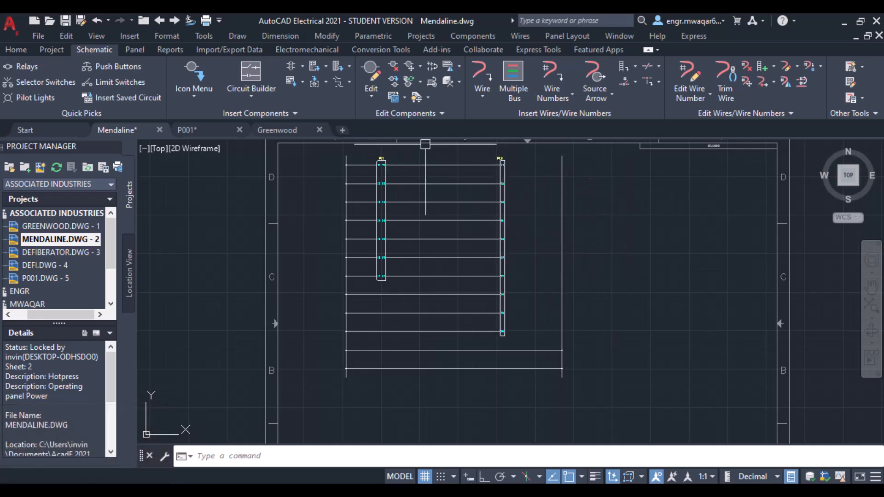
left_click(338, 70)
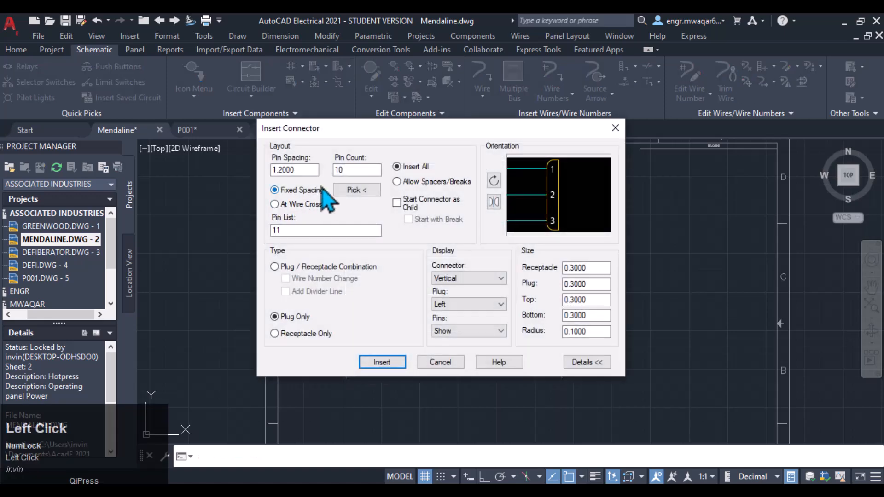
left_click(450, 364)
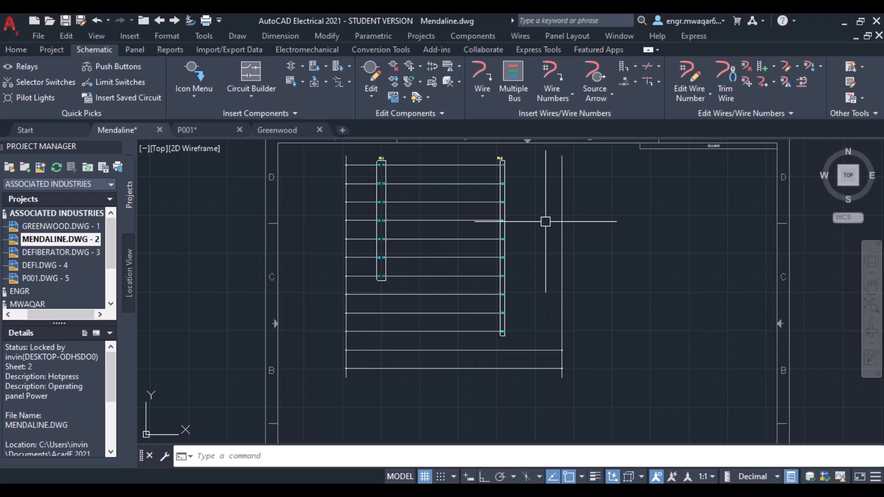
Step: Insert a 10-pin receptacle-only connector with 1.3 pin spacing on the top rung between the two plugs
left_click(338, 70)
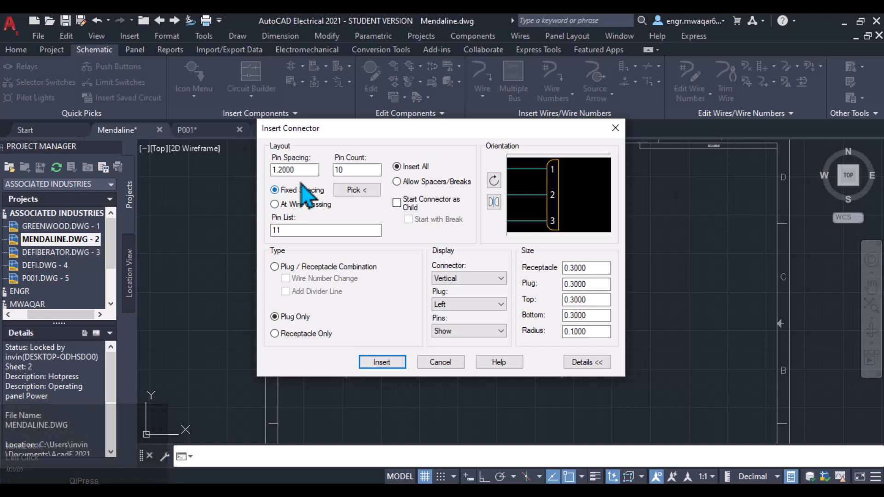
left_click(281, 170)
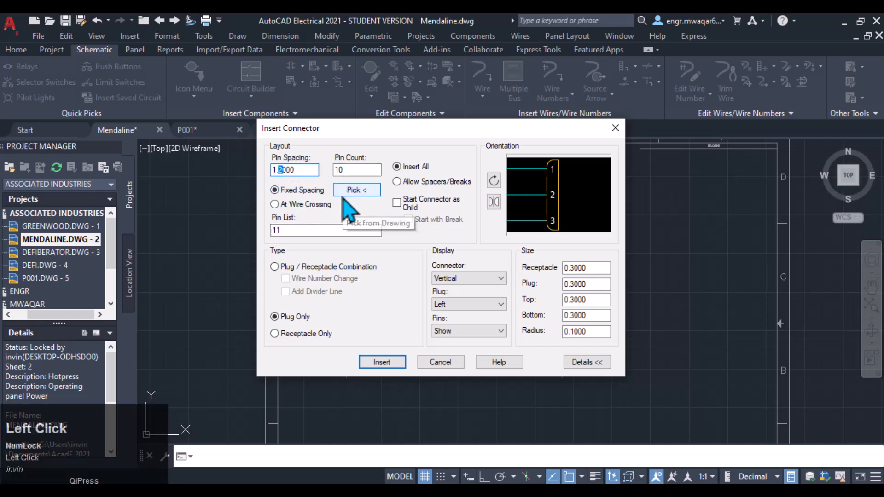
left_click(275, 333)
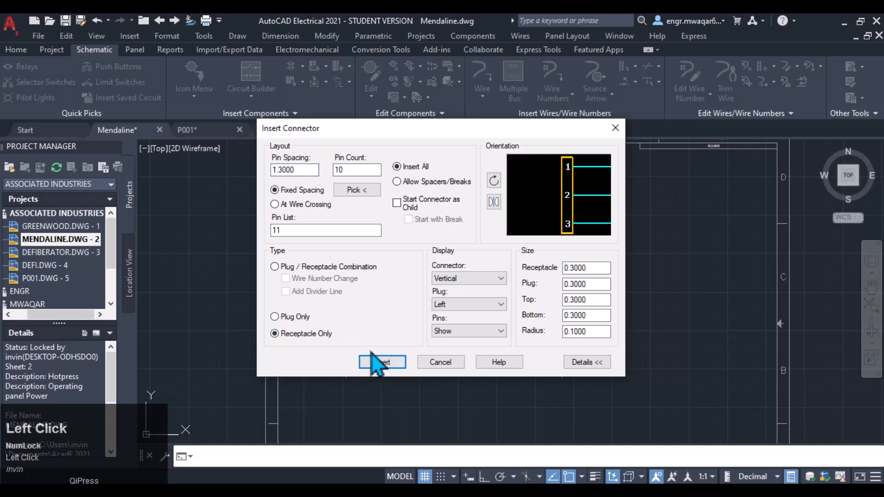
left_click(381, 362)
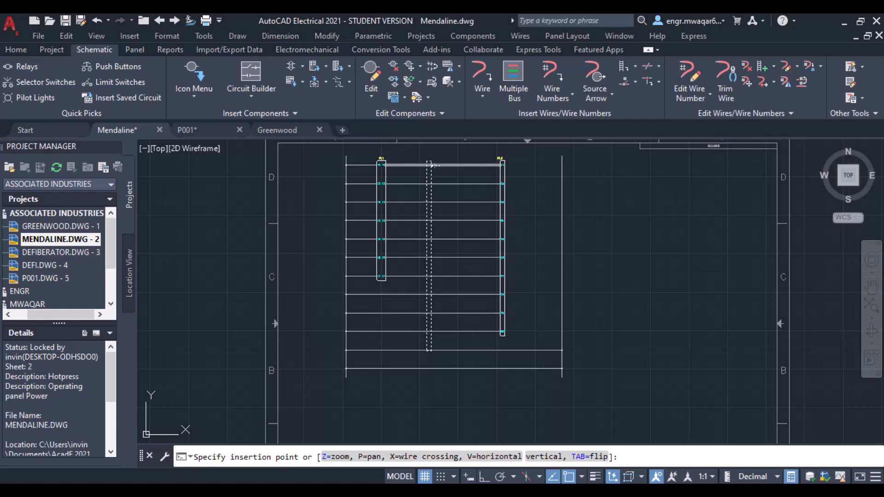
left_click(431, 165)
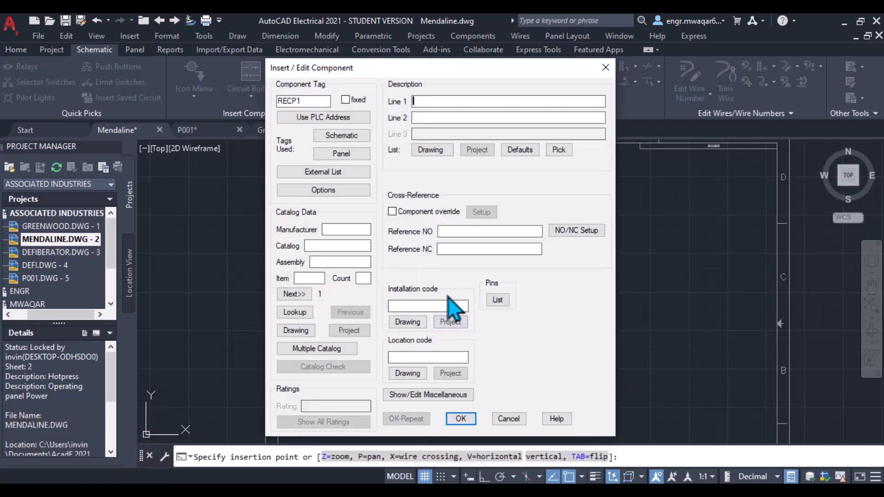
left_click(460, 418)
Step: Zoom and pan around the ladder to examine the new receptacle between the two plug connectors
scroll(421, 192, "up", 4)
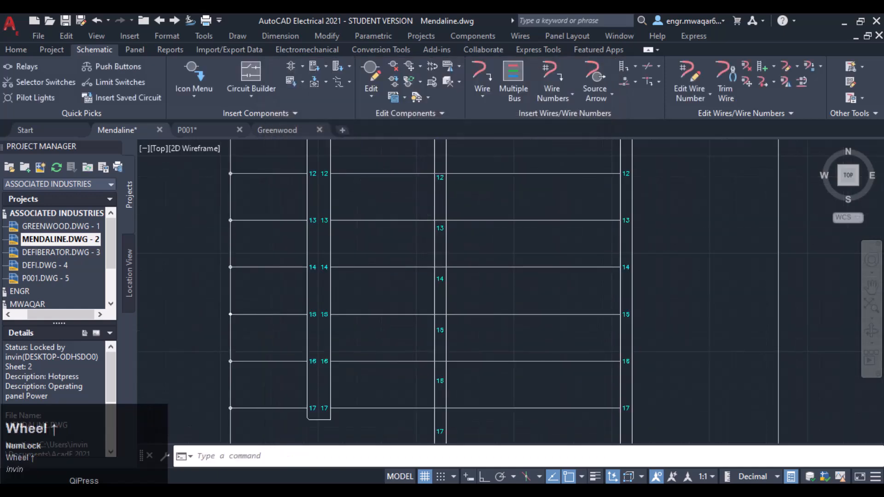
scroll(424, 411, "down", 3)
middle_click_drag(457, 355, 437, 225)
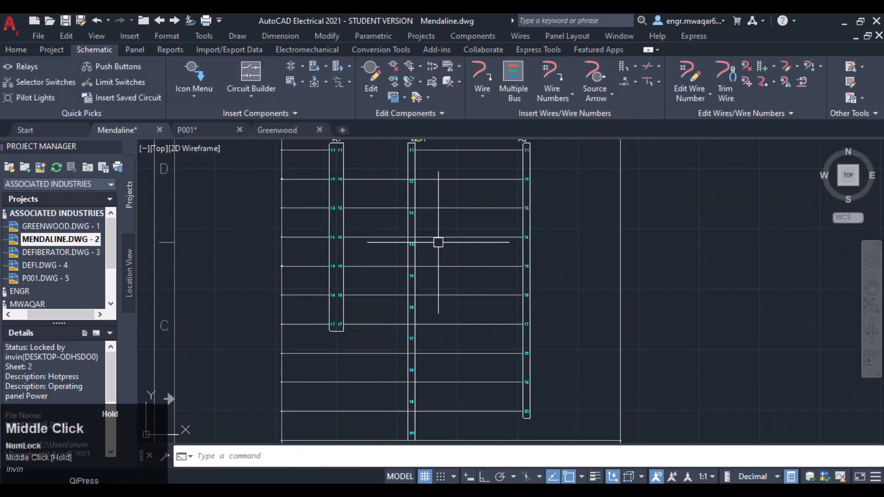
scroll(451, 294, "down", 2)
middle_click_drag(423, 281, 422, 221)
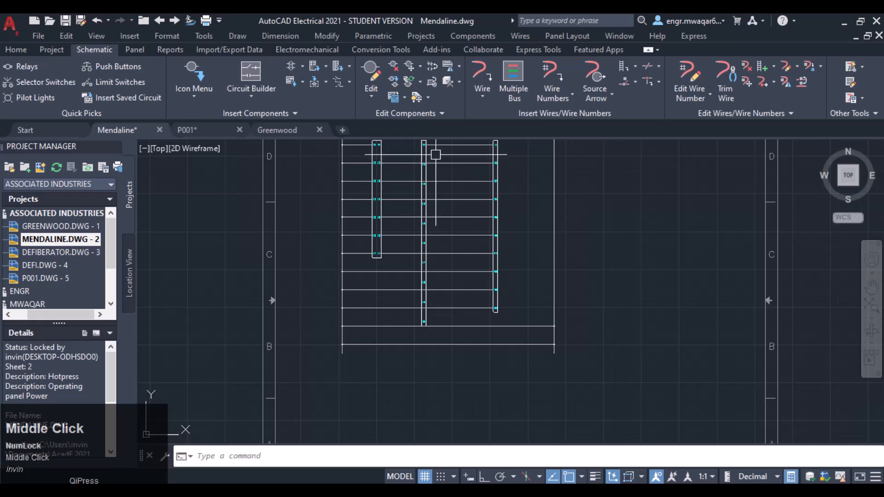
middle_click_drag(395, 174, 400, 237)
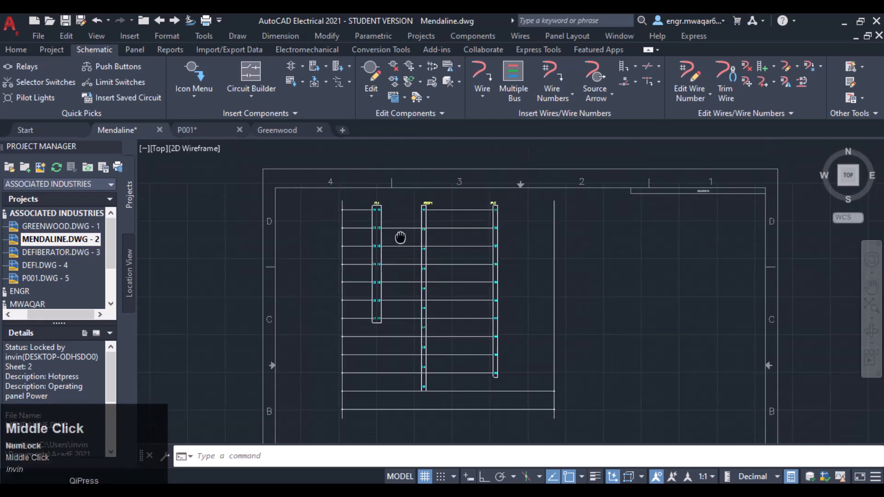
scroll(425, 207, "up", 4)
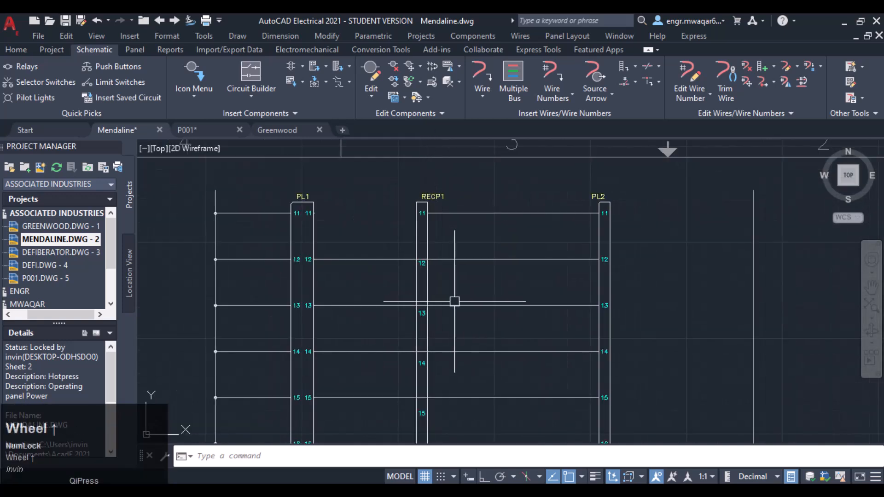
scroll(451, 276, "down", 3)
mouse_move(462, 306)
middle_mouse_down()
mouse_move(457, 246)
mouse_move(456, 310)
middle_mouse_up()
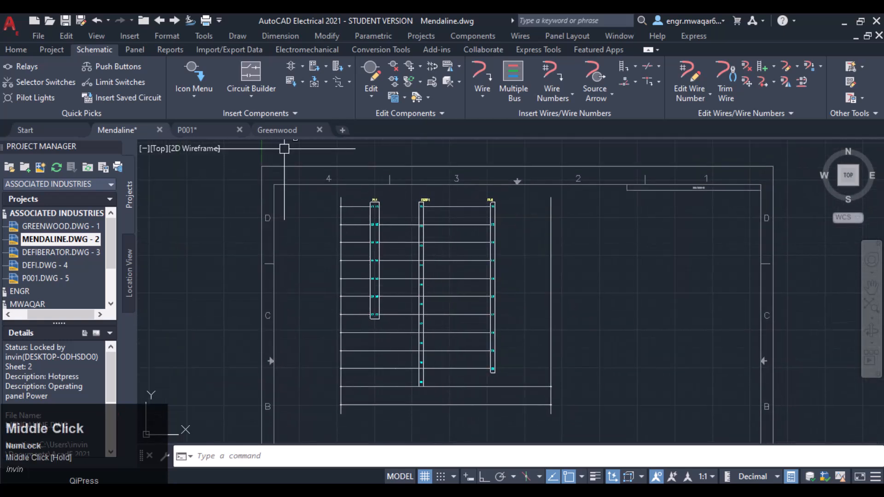
Step: Switch to the P001 drawing and insert three normally open push buttons stacked near the left rail
left_click(200, 131)
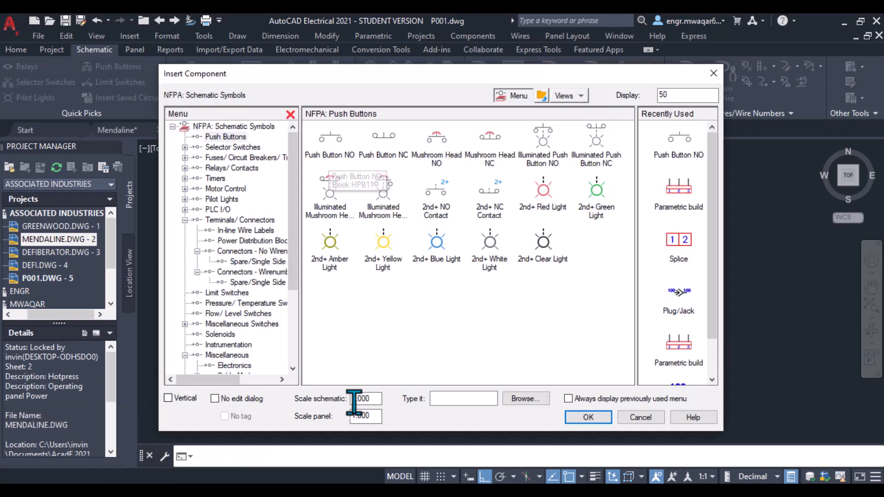
left_click(369, 399)
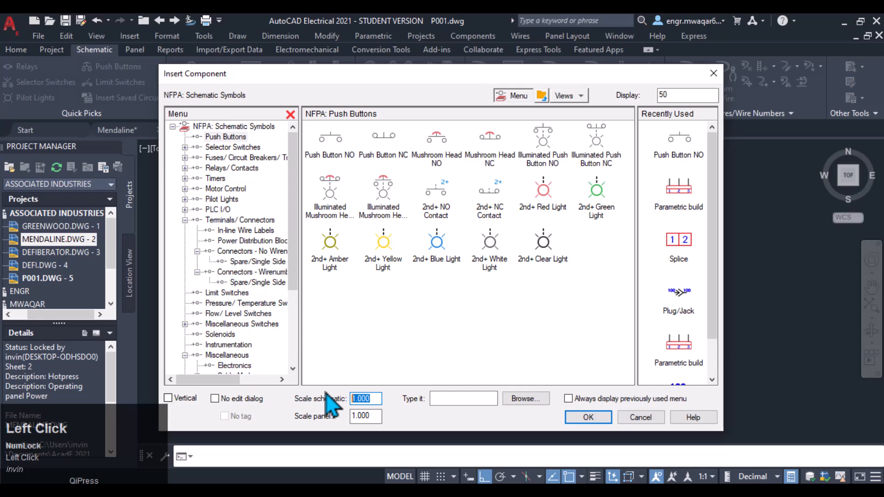
type("5")
left_click(324, 151)
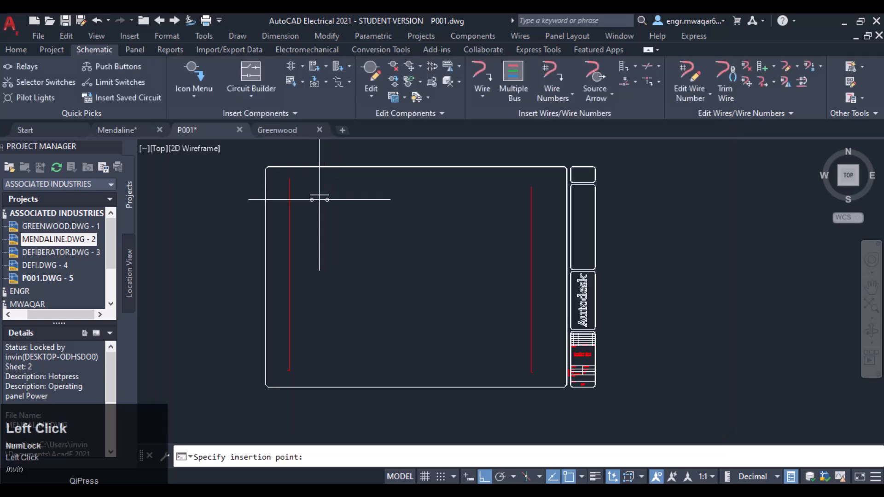
left_click(313, 198)
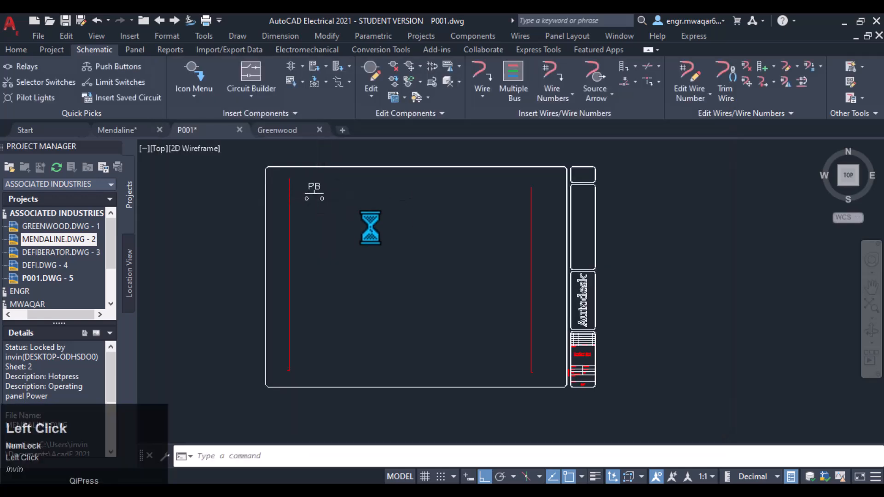
left_click(405, 419)
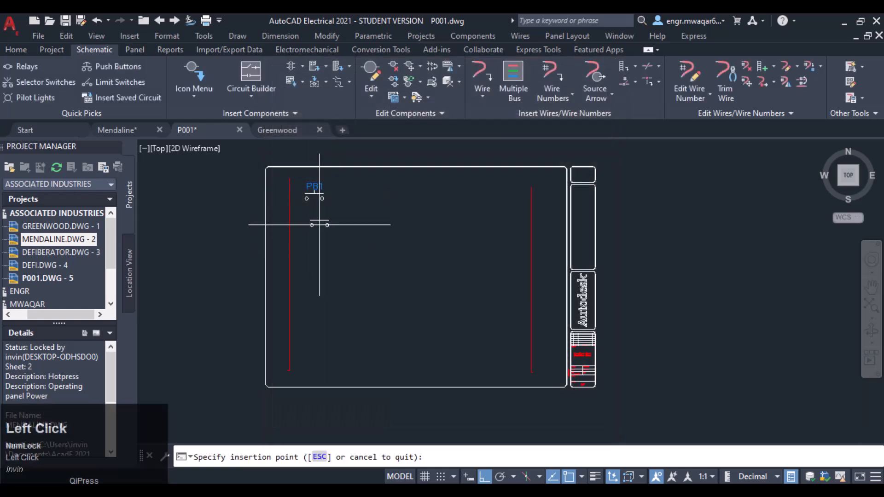
left_click(314, 214)
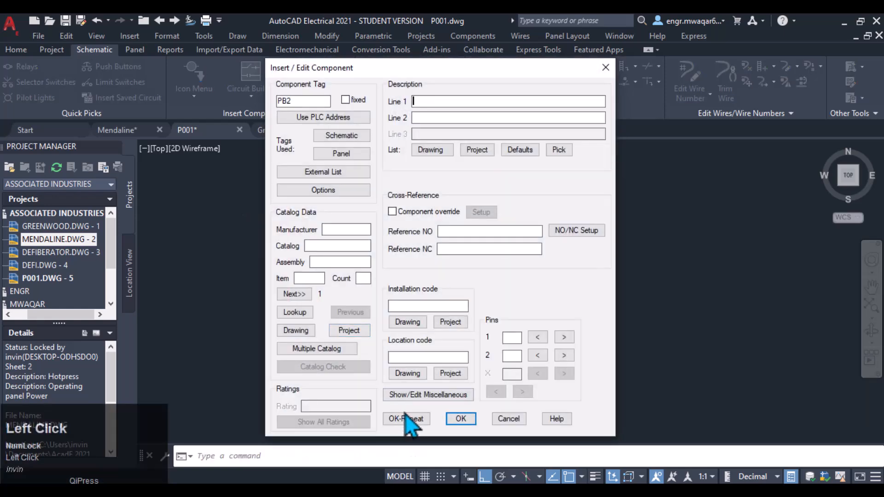
left_click(405, 417)
left_click(314, 233)
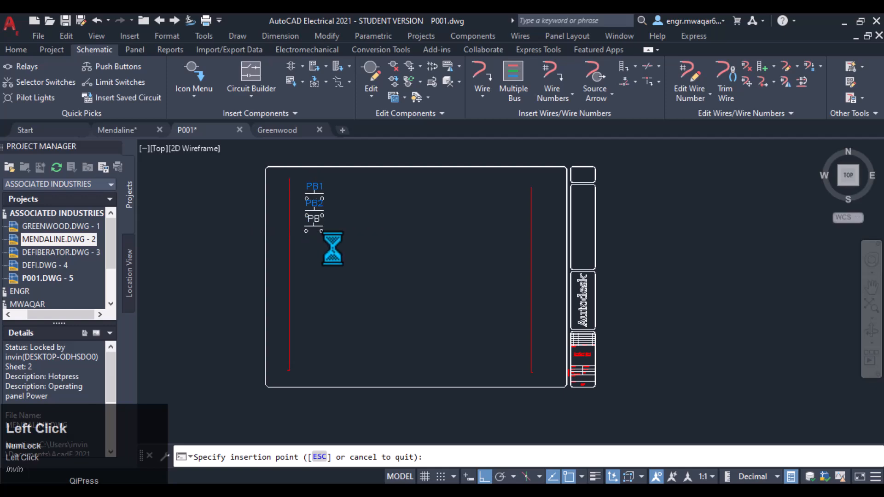
left_click(460, 419)
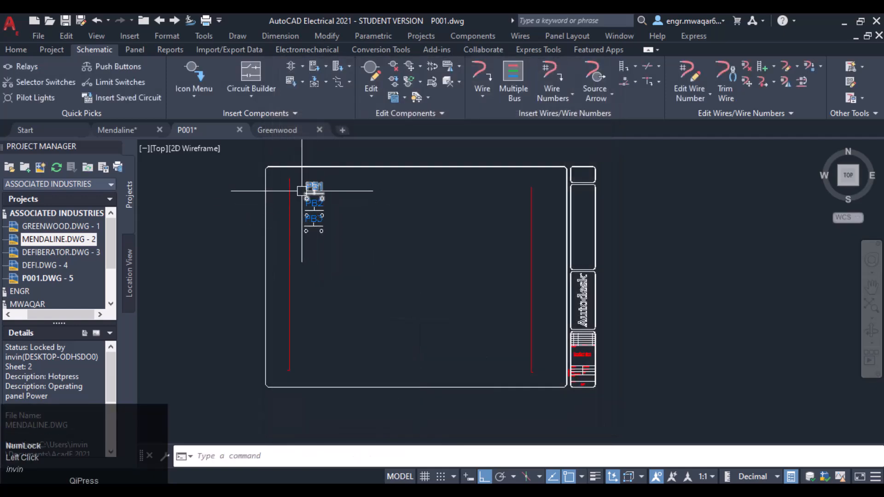
scroll(306, 191, "up", 4)
scroll(346, 186, "down", 3)
middle_click_drag(408, 199, 394, 208)
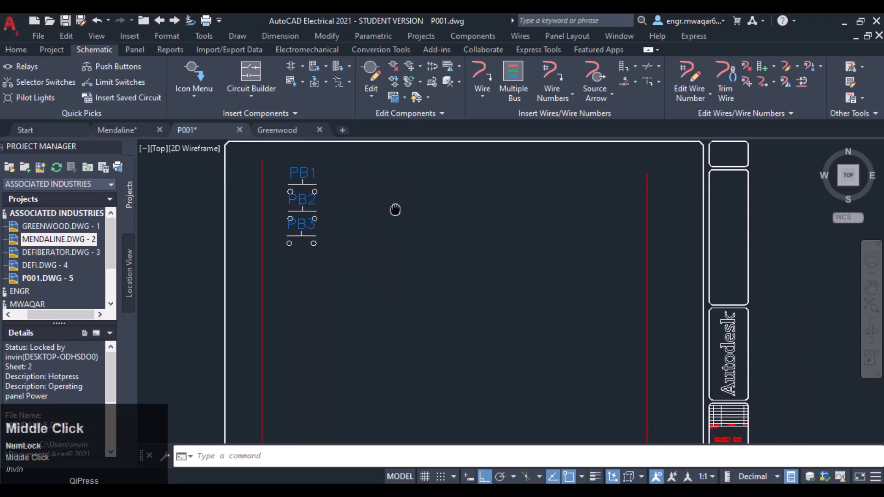
scroll(394, 207, "down", 2)
left_click(611, 94)
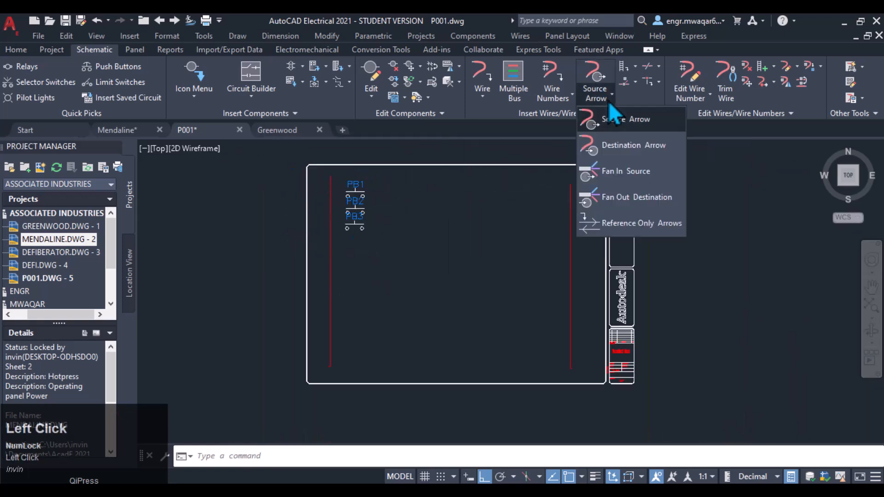
left_click(609, 119)
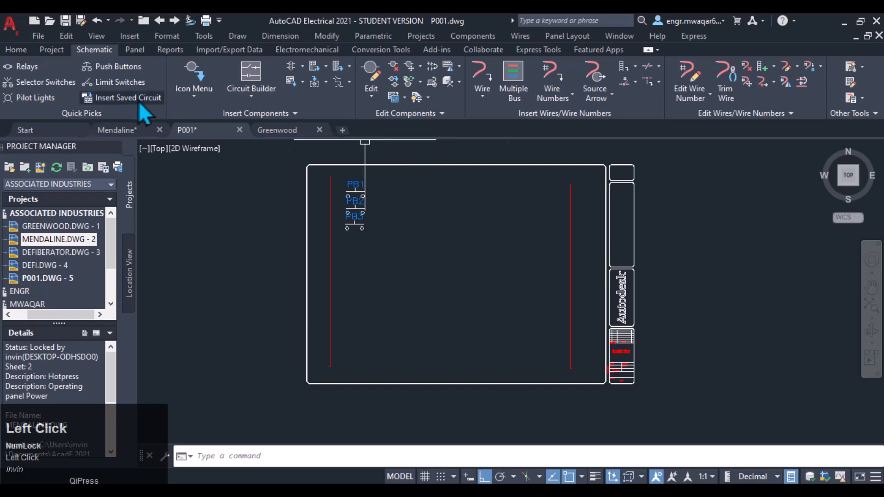
Step: Insert a red standard pilot light, LT1, near the ladder's right rail
left_click(35, 100)
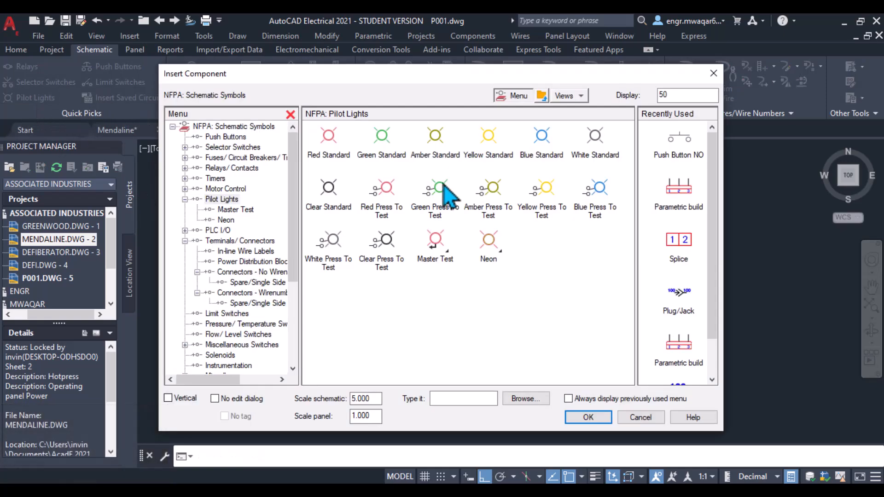
left_click(329, 147)
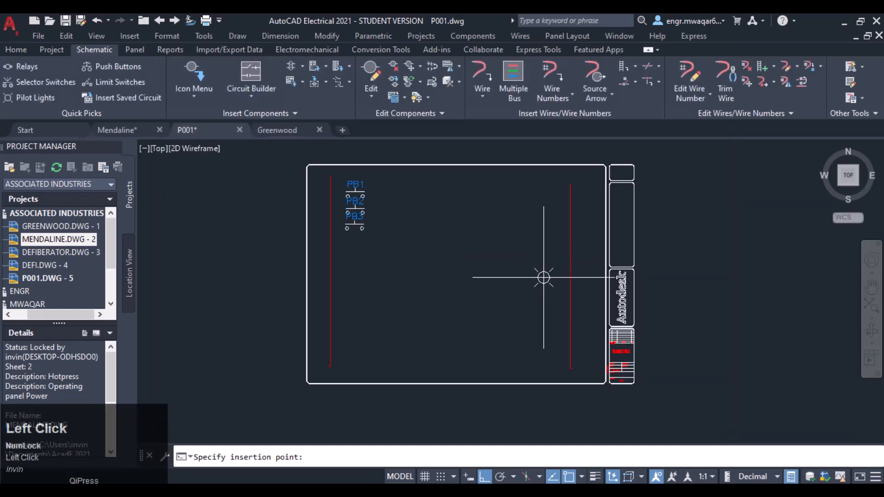
left_click(537, 291)
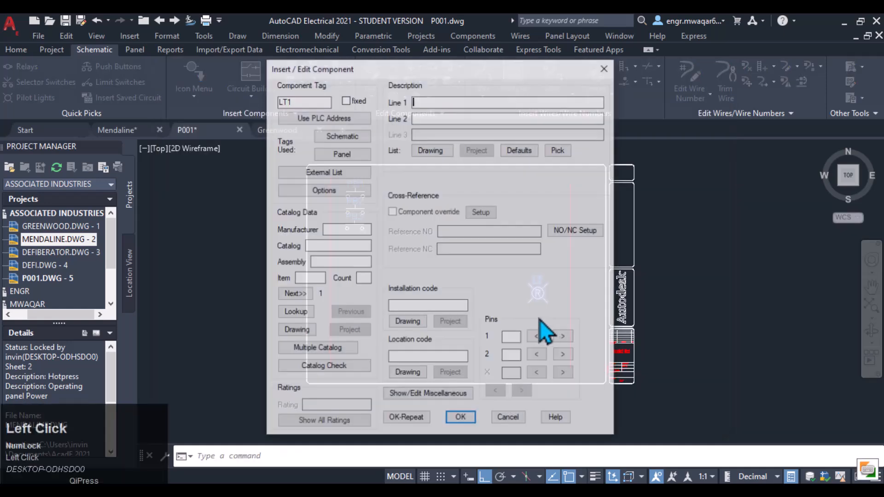
left_click(459, 420)
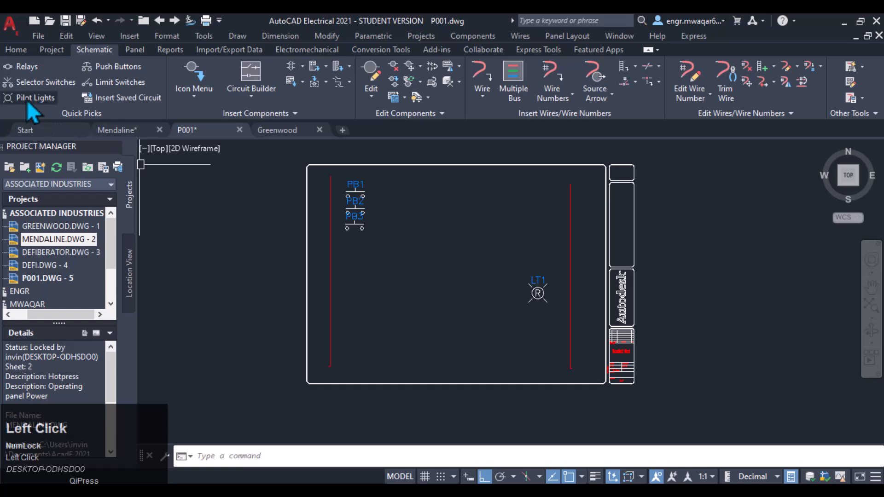
Step: Insert a yellow standard pilot light, LT2, just below LT1
left_click(20, 101)
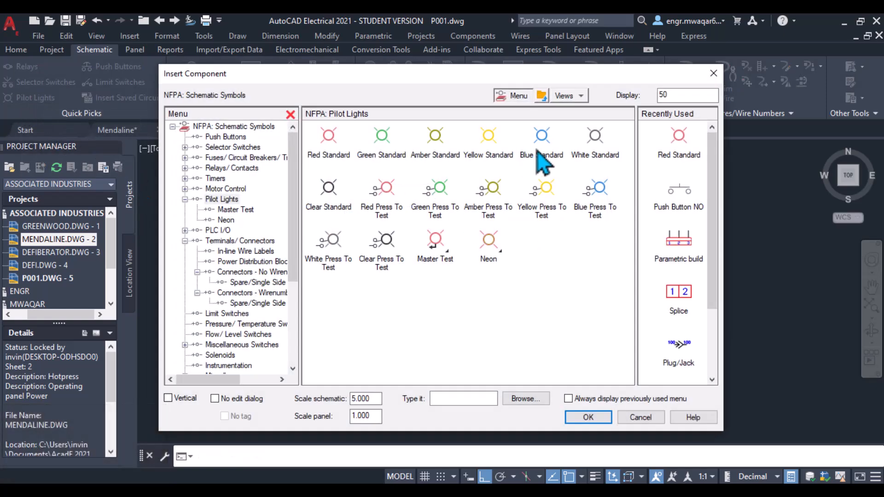
left_click(491, 153)
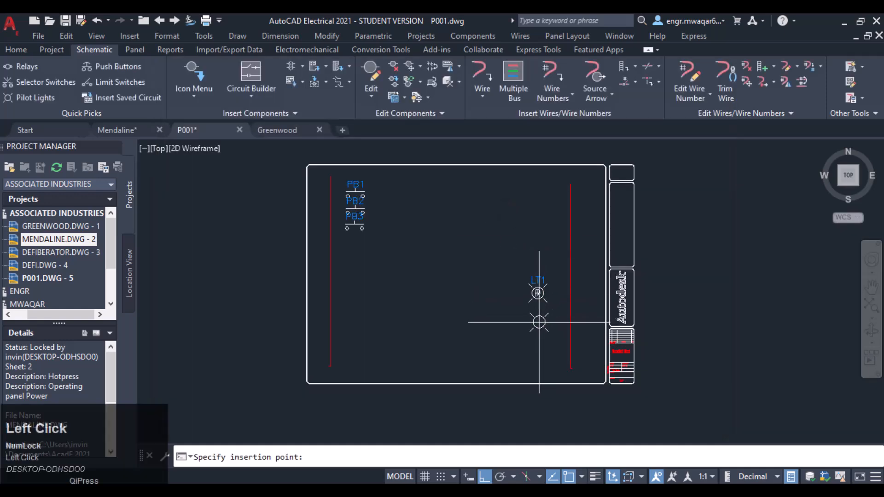
left_click(536, 322)
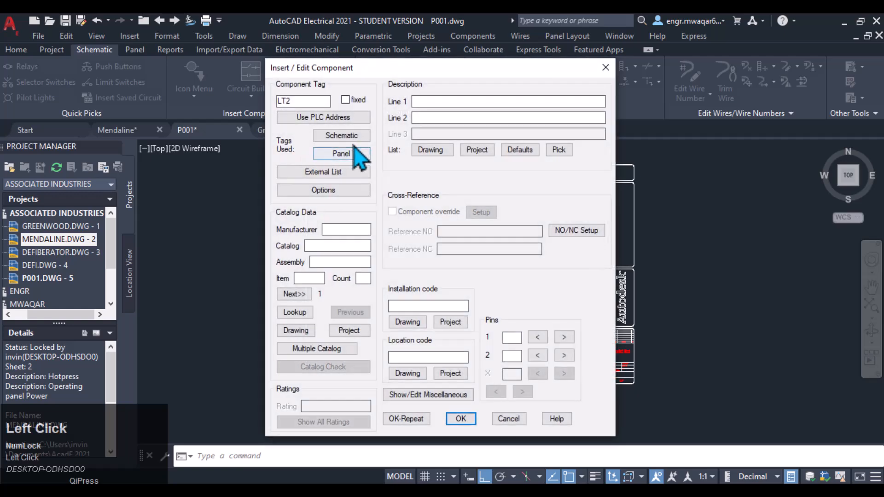
left_click(461, 418)
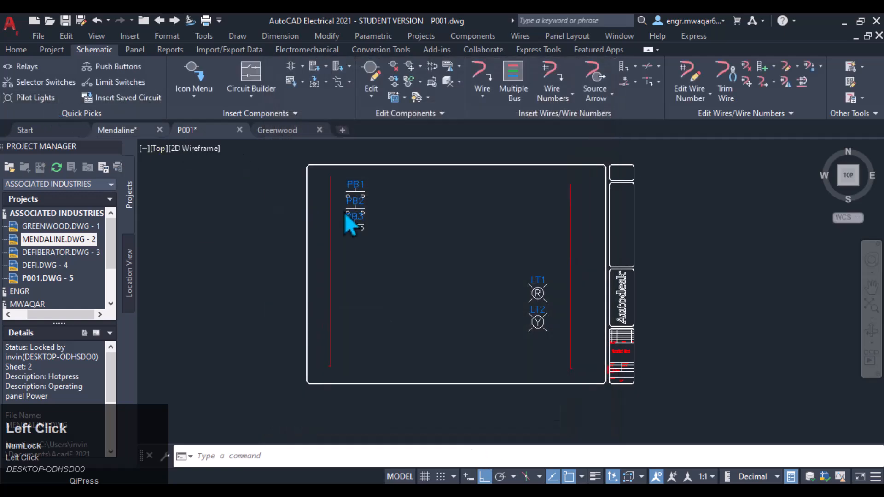
Step: Insert a blue standard pilot light, LT3, below LT2 near the right rail
key("Return")
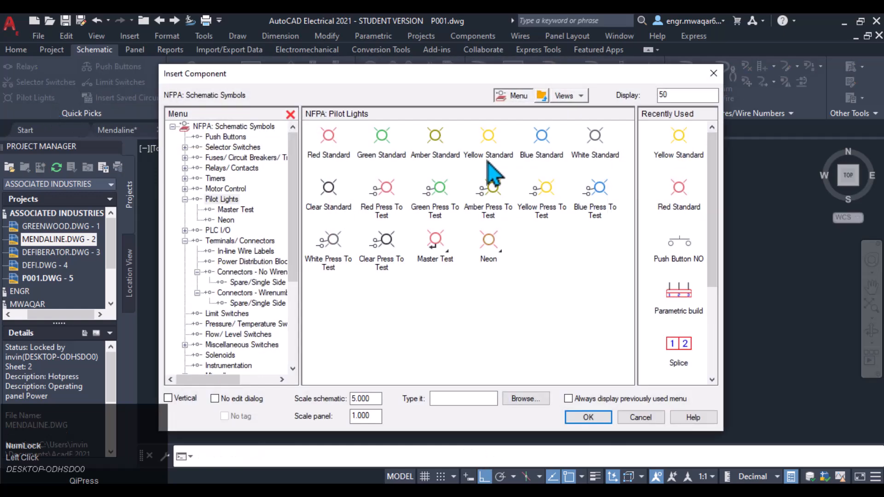
left_click(539, 146)
left_click(538, 350)
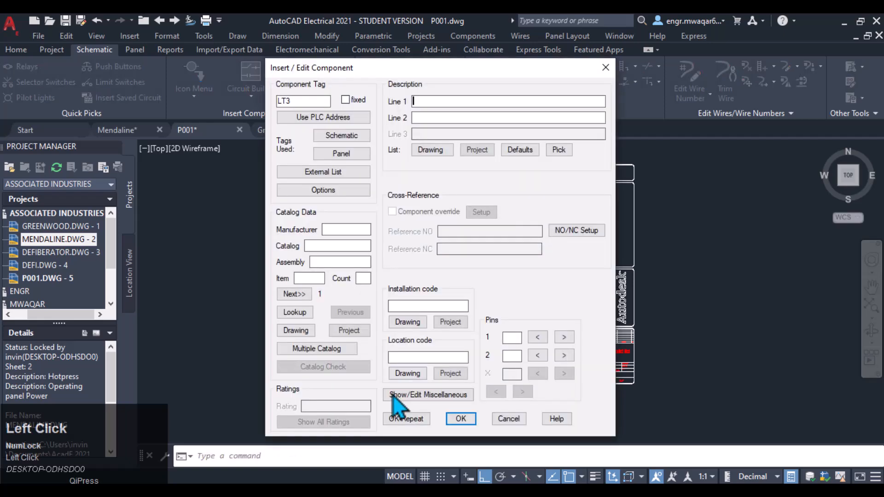
left_click(461, 417)
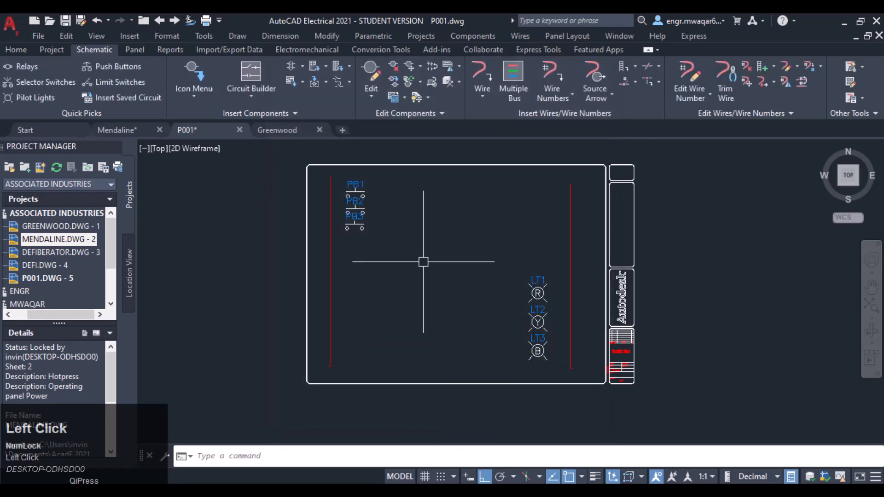
Step: Wire the left terminals of push buttons PB1, PB2 and PB3 to the left rail
left_click(480, 72)
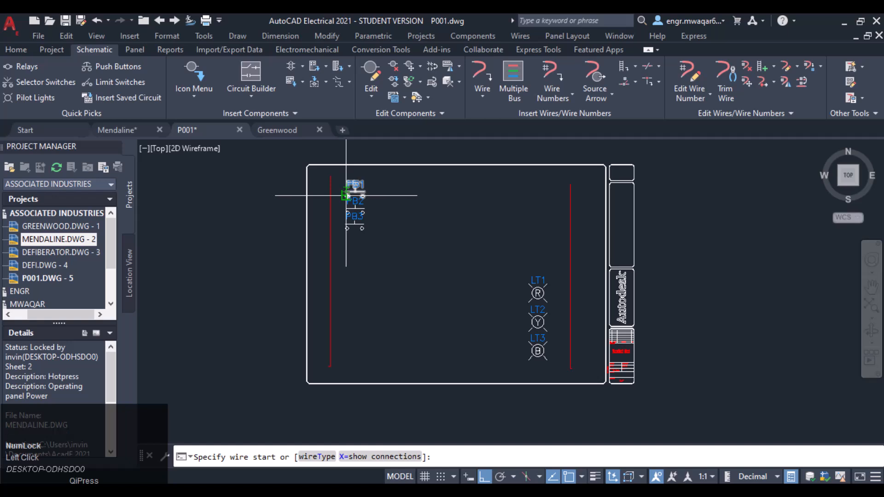
left_click(347, 195)
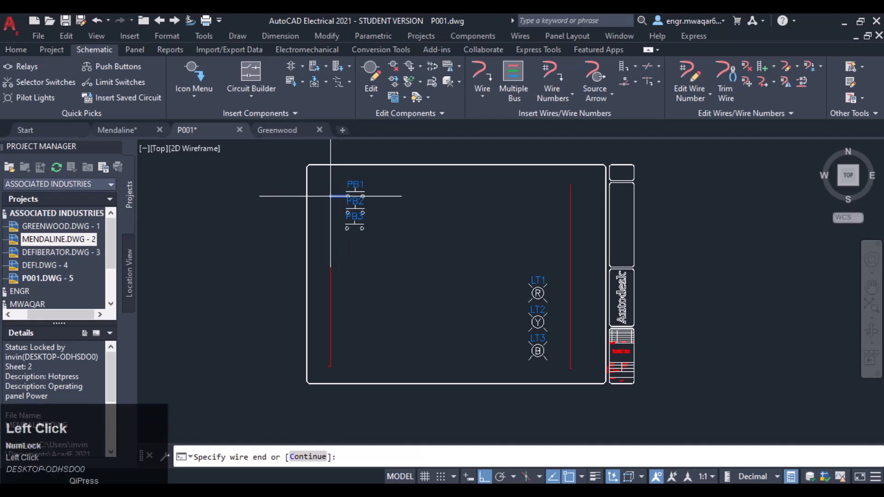
left_click(330, 196)
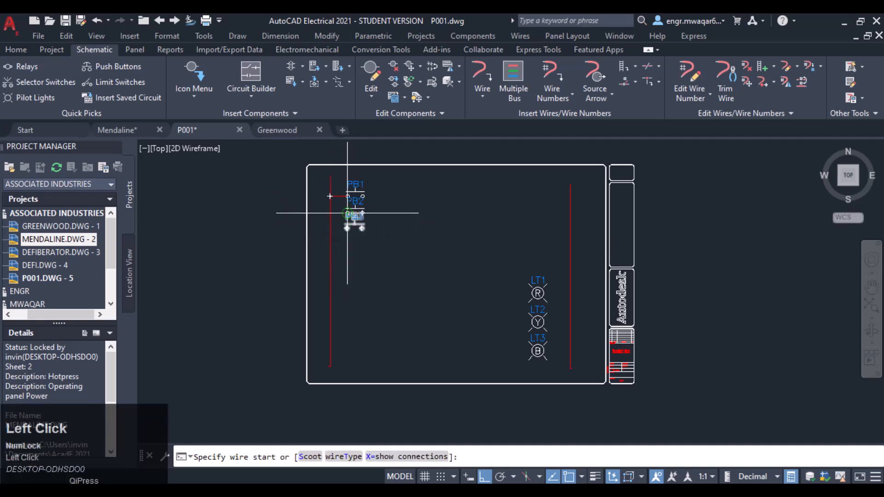
left_click(347, 213)
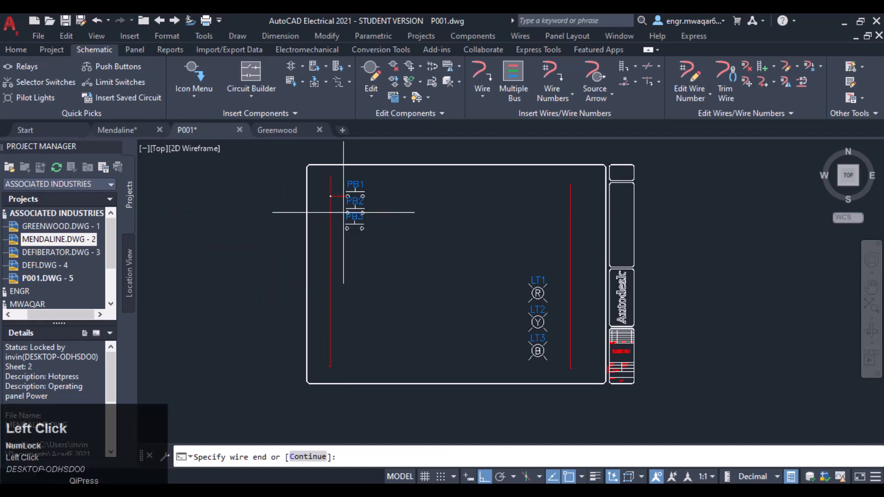
left_click(330, 213)
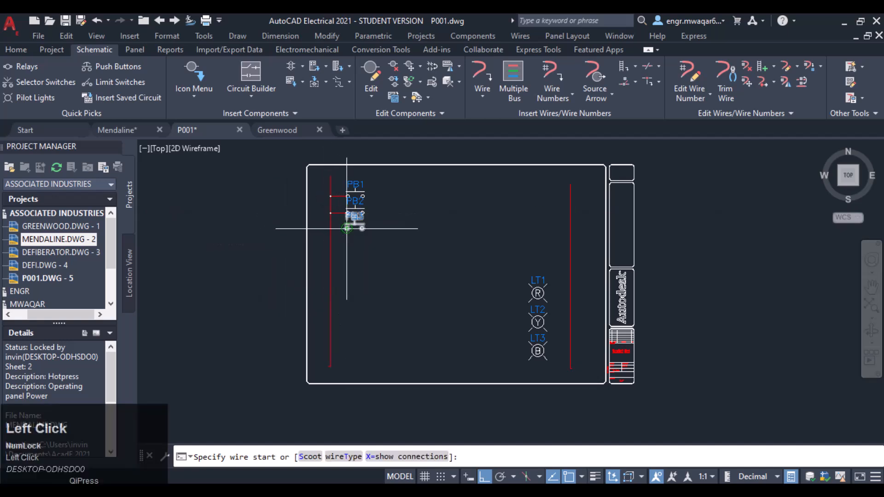
left_click(347, 228)
left_click(330, 228)
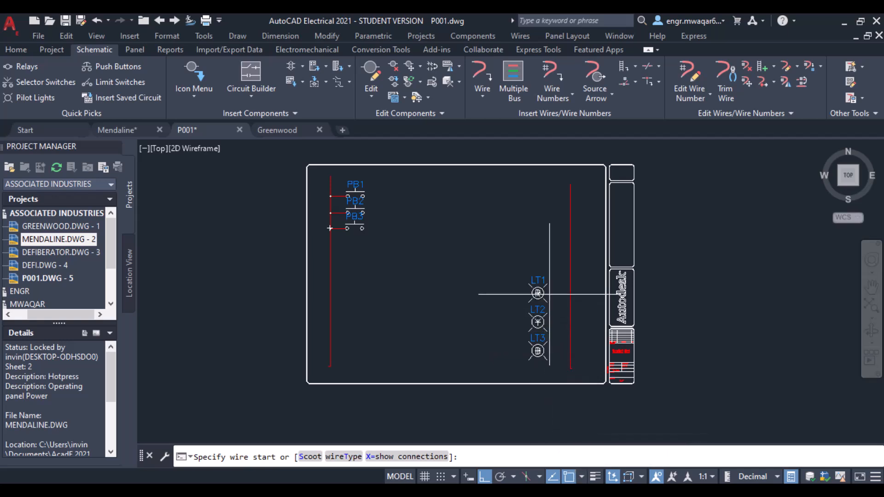
Step: Wire the right terminals of pilot lights LT1, LT2 and LT3 to the right rail
scroll(543, 287, "up", 3)
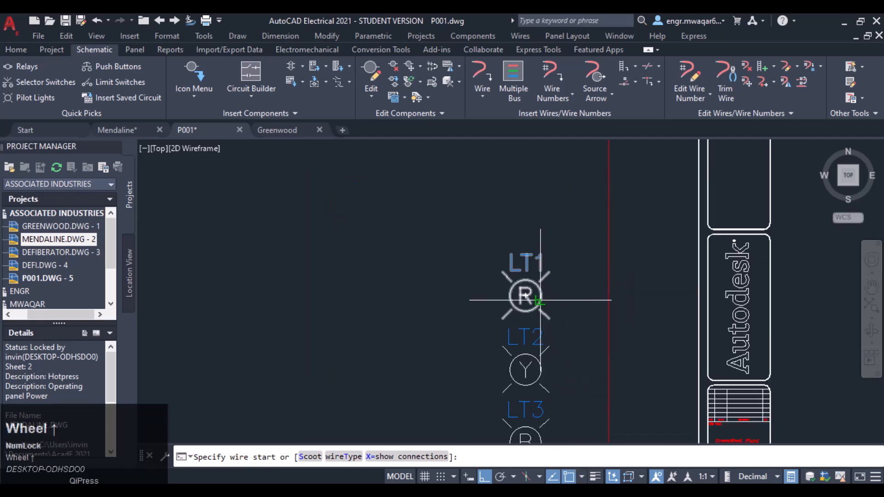
left_click(542, 293)
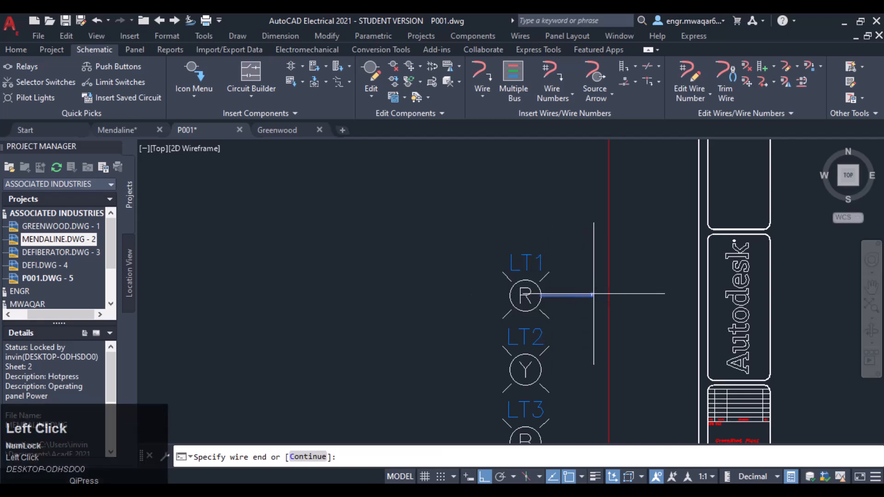
left_click(609, 296)
mouse_move(612, 345)
middle_mouse_down()
mouse_move(588, 316)
mouse_move(569, 256)
middle_mouse_up()
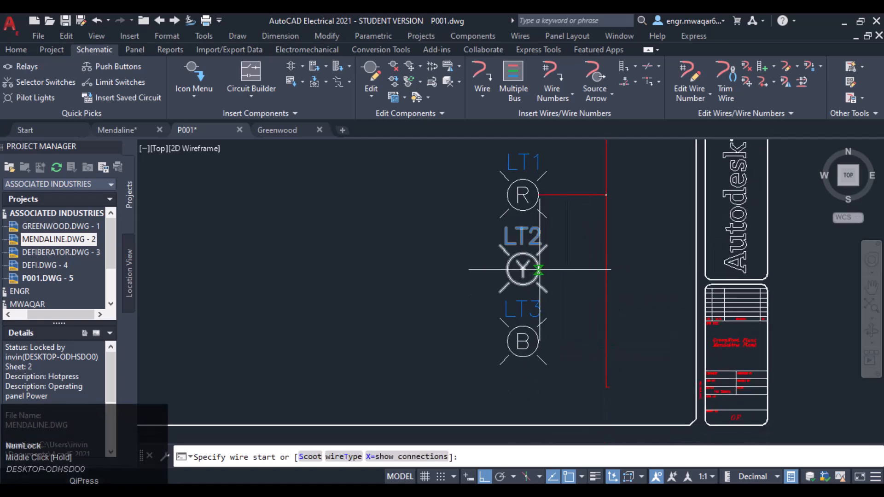
left_click(539, 270)
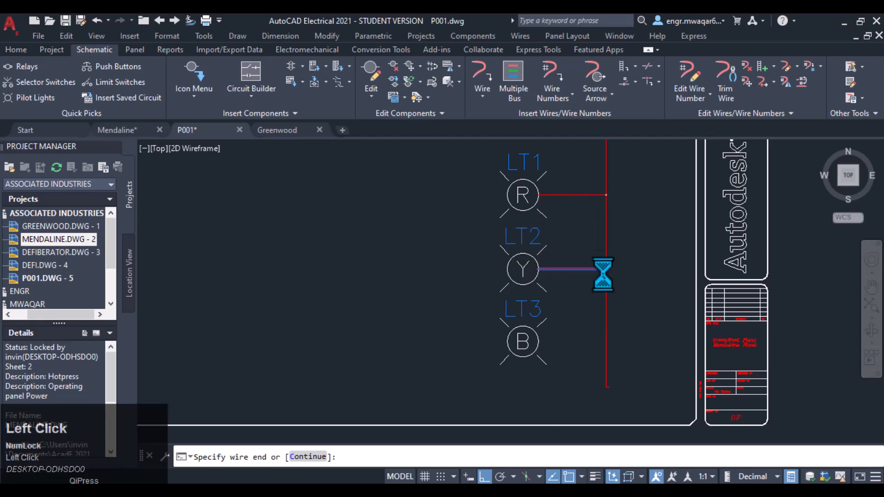
left_click(606, 270)
left_click(539, 342)
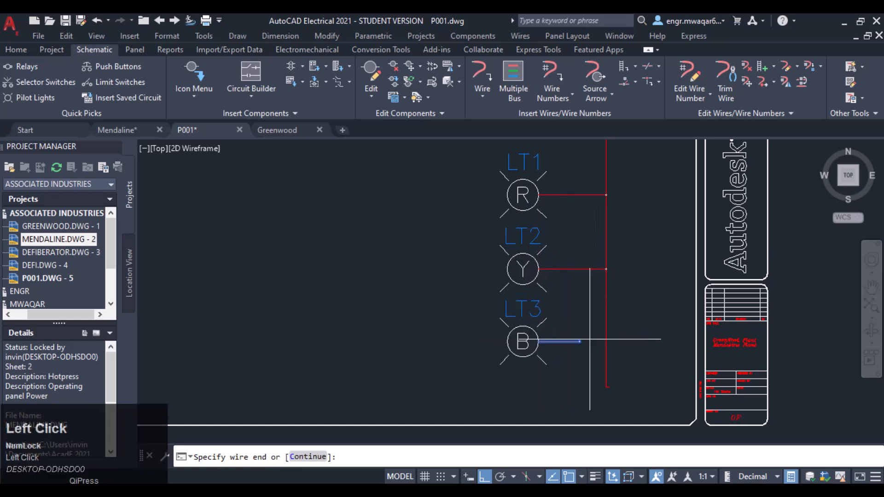
left_click(606, 341)
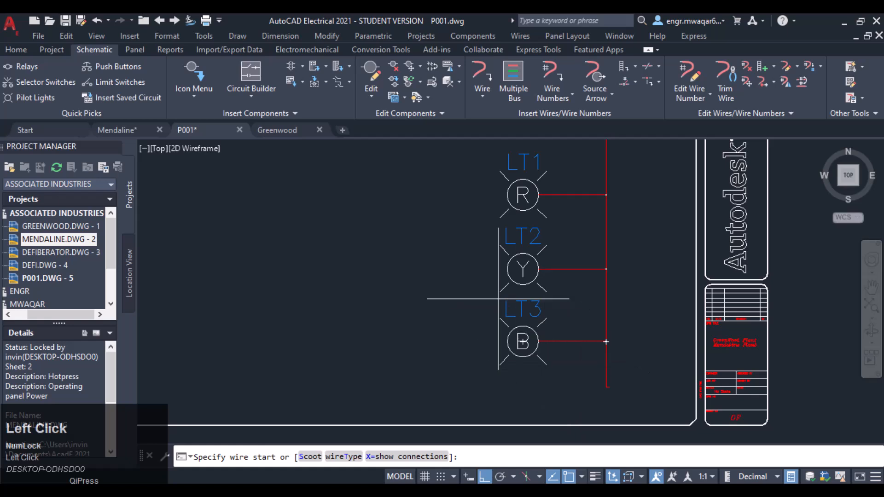
key("Escape")
scroll(421, 241, "down", 5)
middle_click_drag(401, 223, 519, 287)
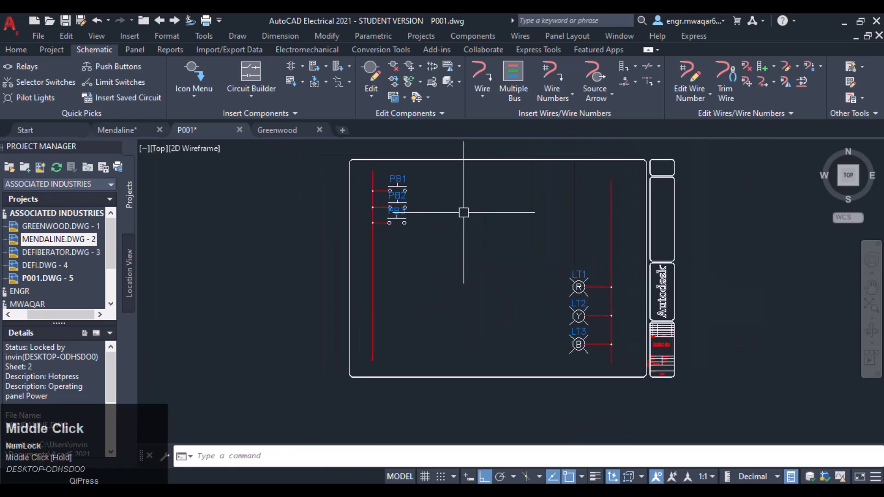
Step: Draw a multiple wire bus from the push buttons' right terminals, extending wires rightward from each
left_click(511, 76)
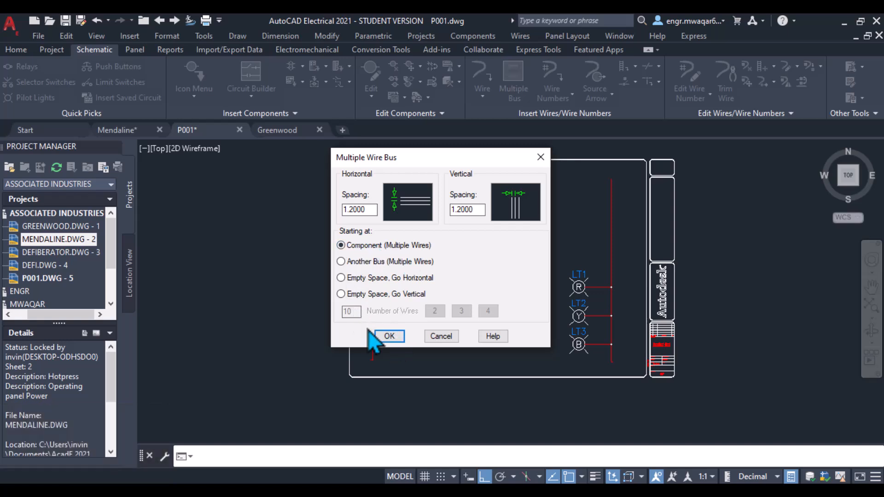
left_click(384, 336)
key("Return")
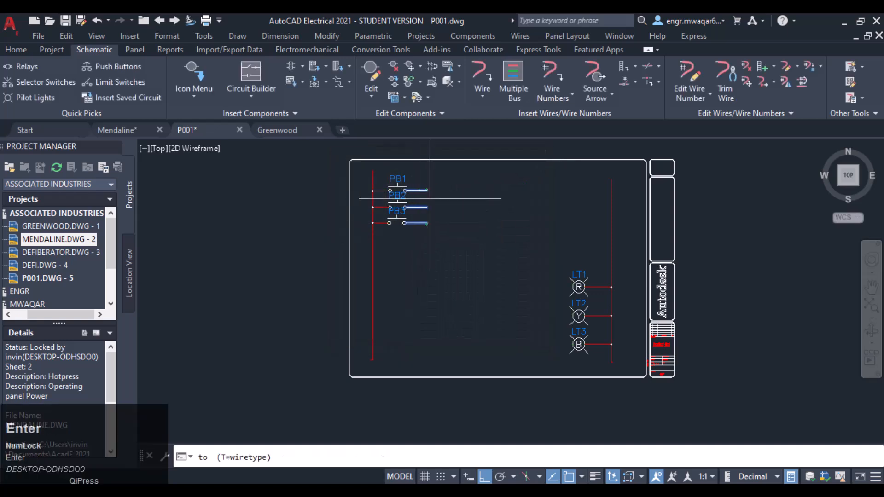
left_click(481, 197)
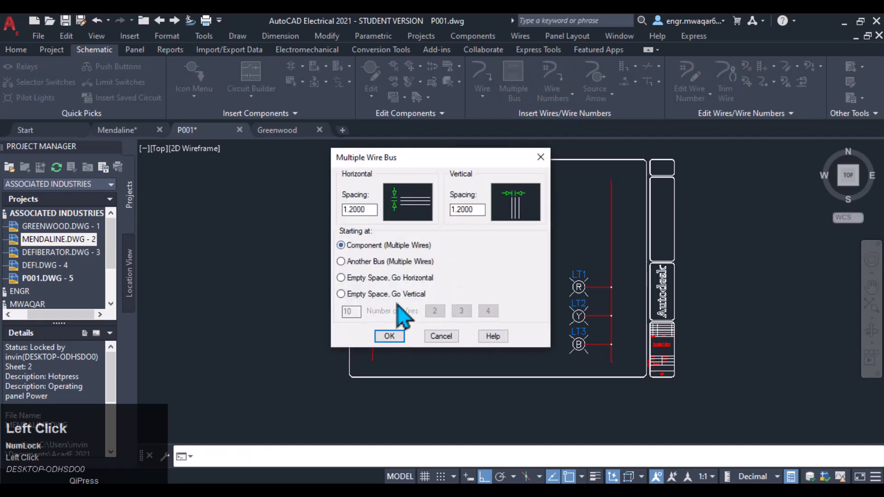
Step: Draw a multiple wire bus from the pilot lights' left terminals, extending wires leftward toward the middle
left_click(389, 337)
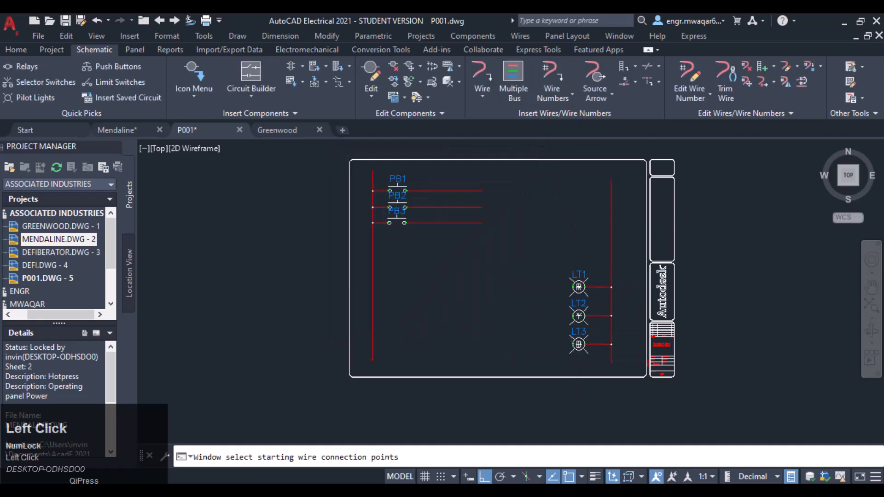
key("Return")
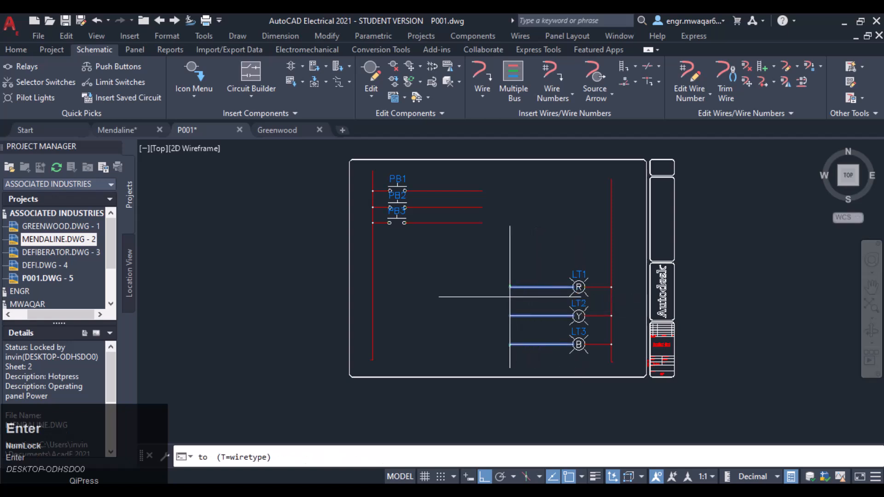
left_click(510, 297)
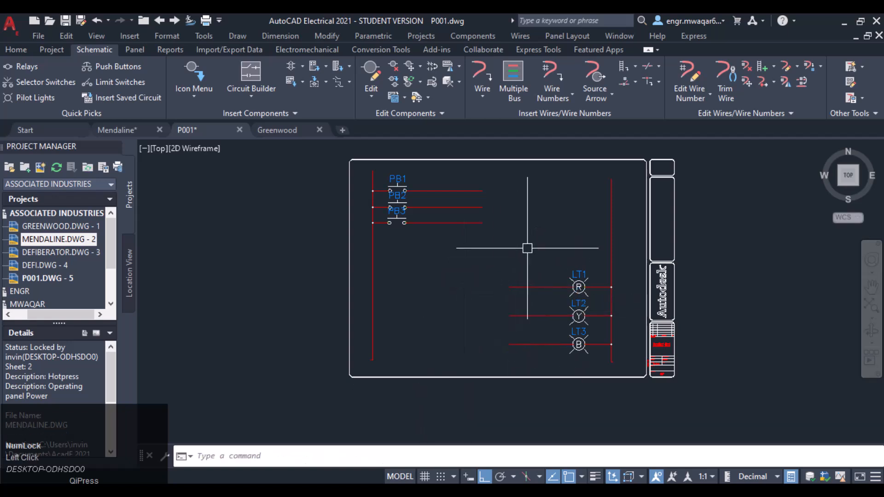
middle_click_drag(527, 248, 453, 260)
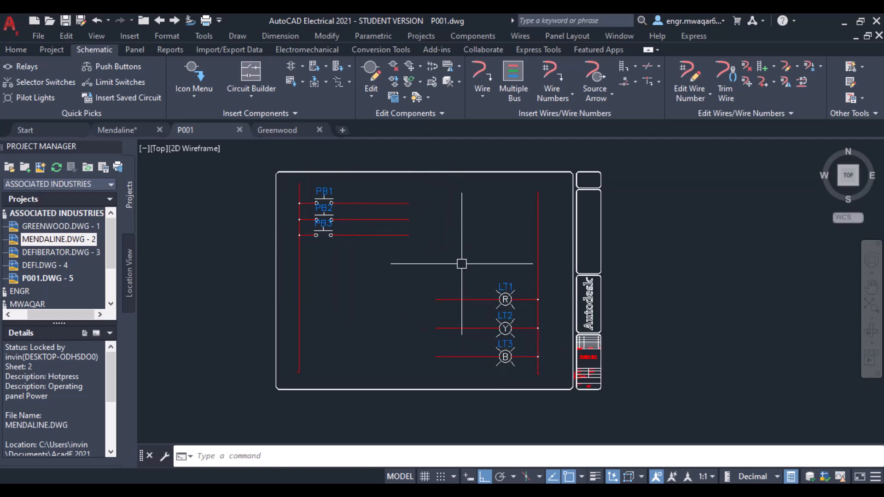
left_click(612, 93)
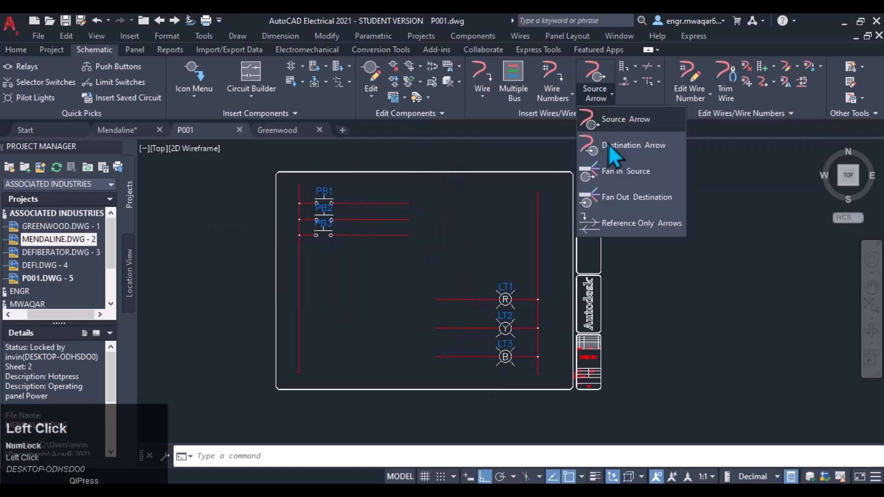
left_click(608, 177)
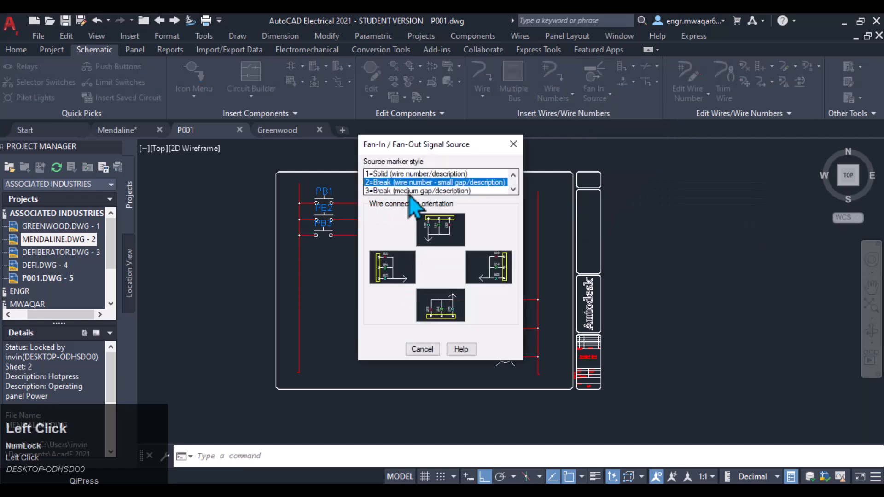
scroll(408, 164, "up", 1)
left_click(386, 174)
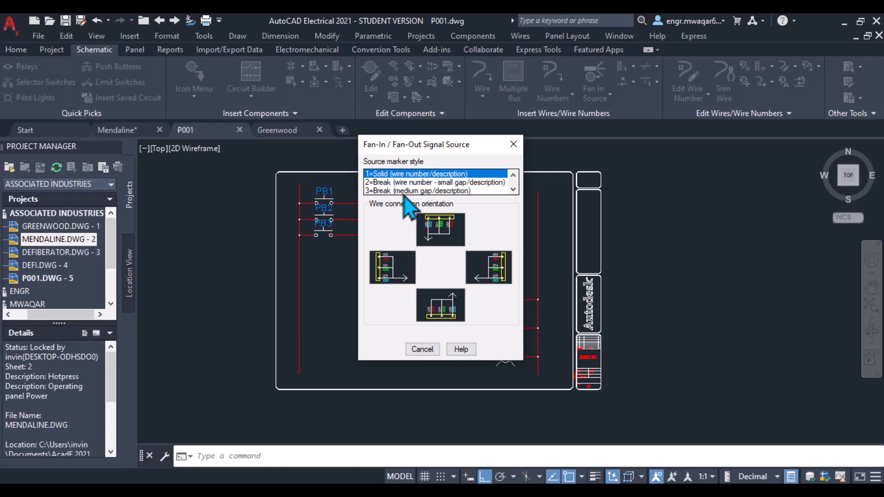
left_click(405, 183)
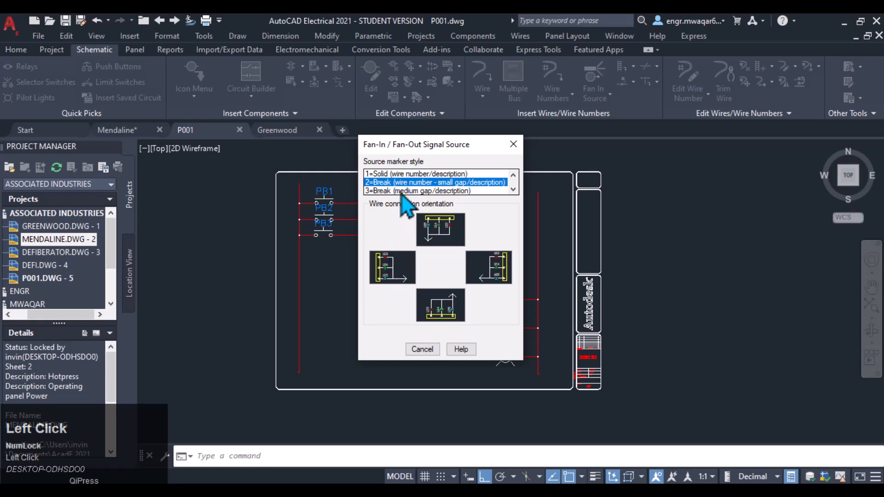
left_click(401, 192)
left_click(514, 190)
left_click(513, 190)
left_click(400, 184)
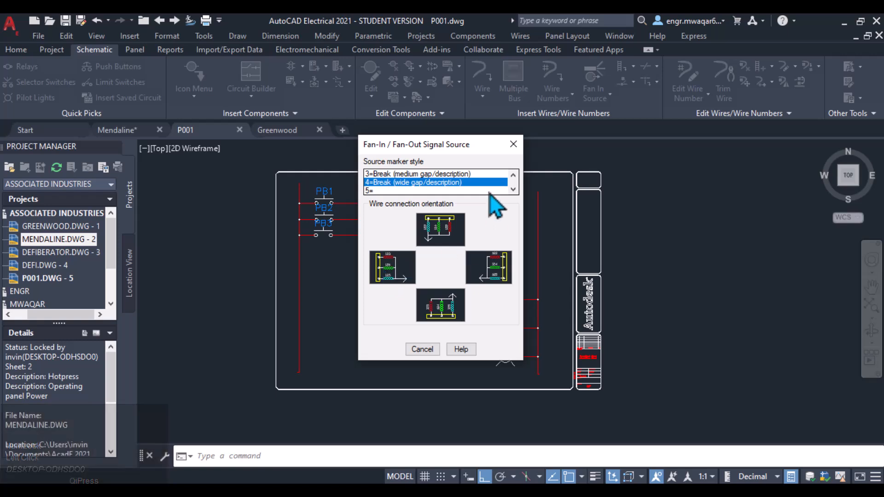
left_click(513, 174)
left_click(513, 175)
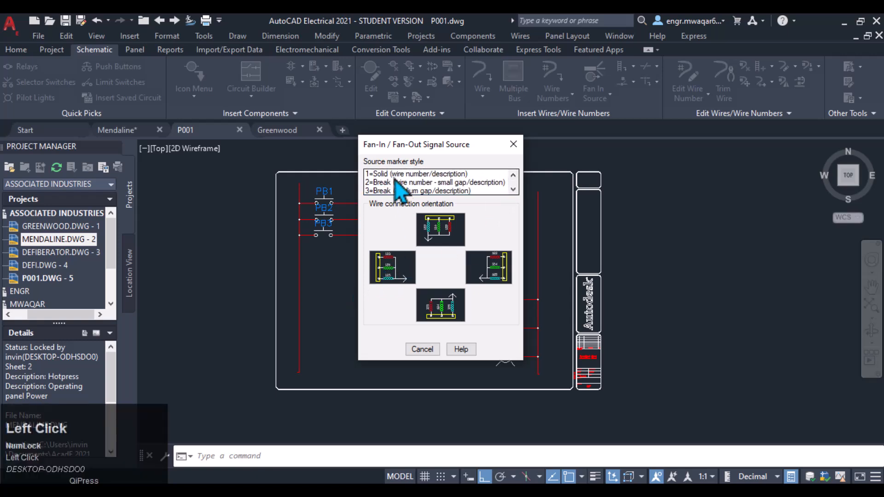
left_click(395, 176)
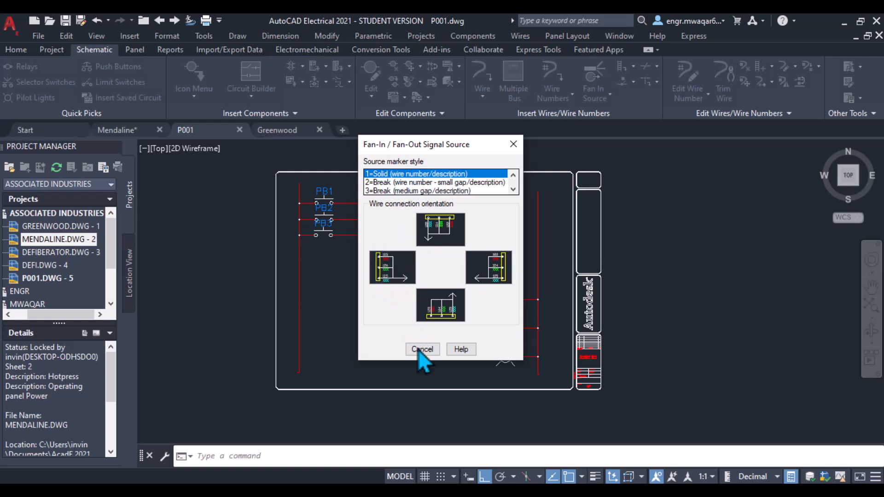
left_click(422, 175)
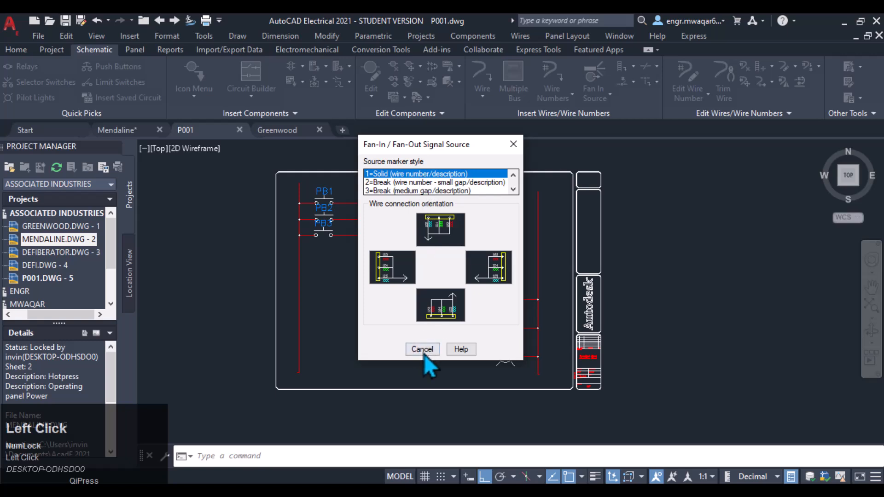
left_click(422, 349)
Step: Insert a fan-in source marker, left-side wire connection, at the midpoint of PB1's bus wire with signal code RED
left_click(594, 92)
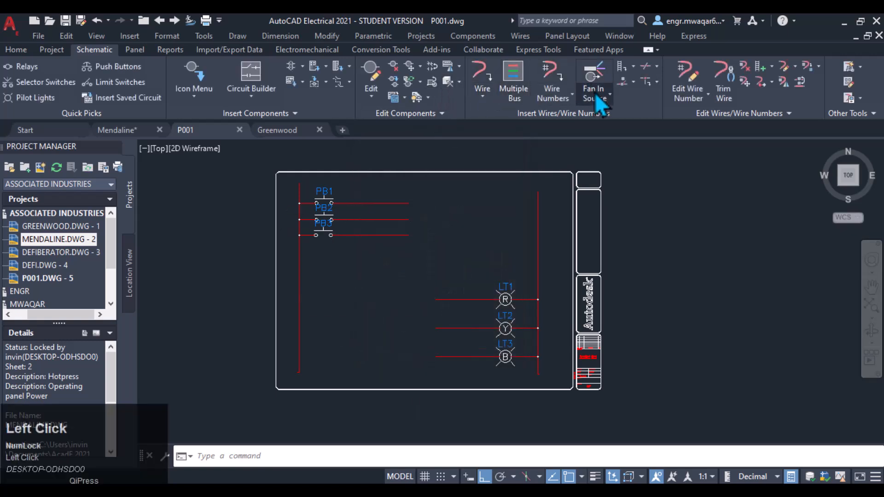
left_click(607, 120)
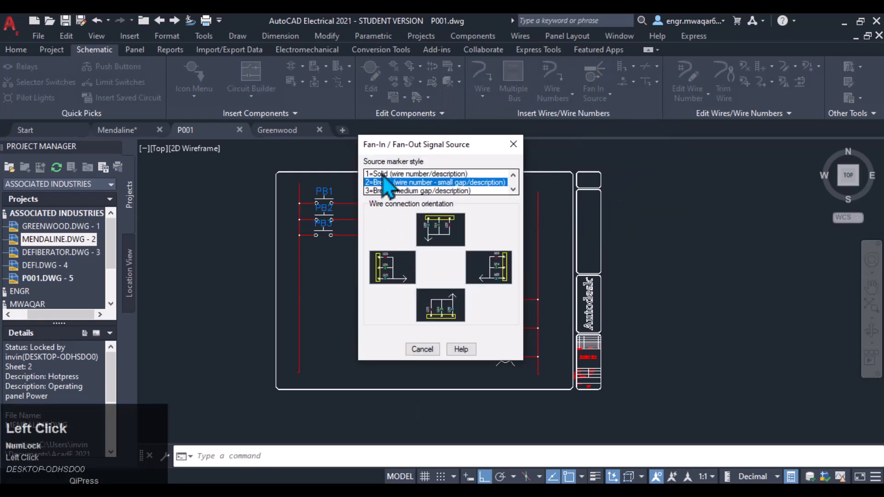
left_click(396, 265)
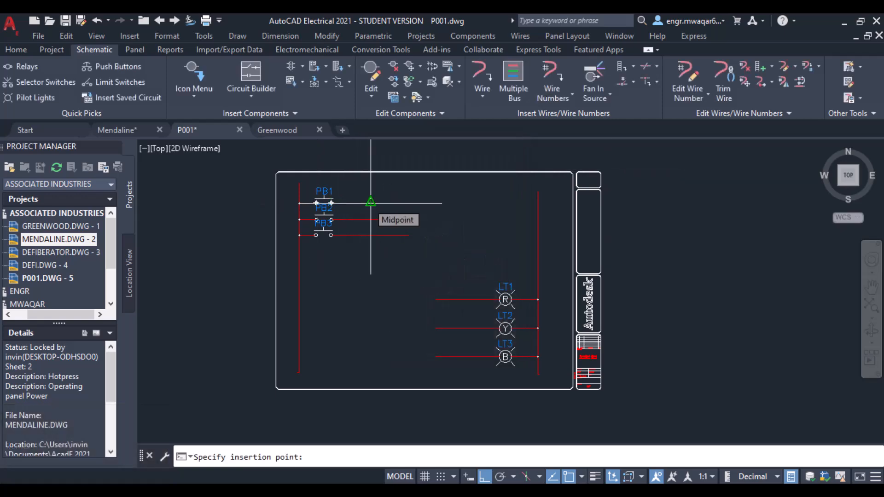
left_click(370, 202)
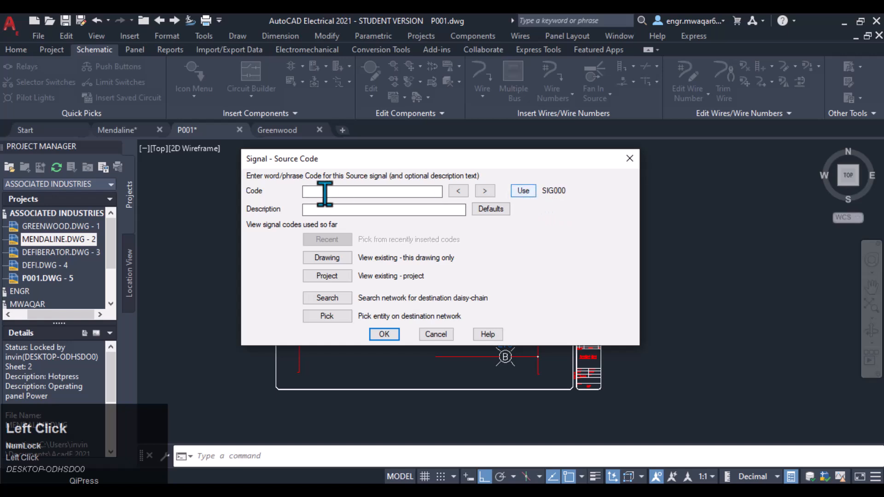
key("shift")
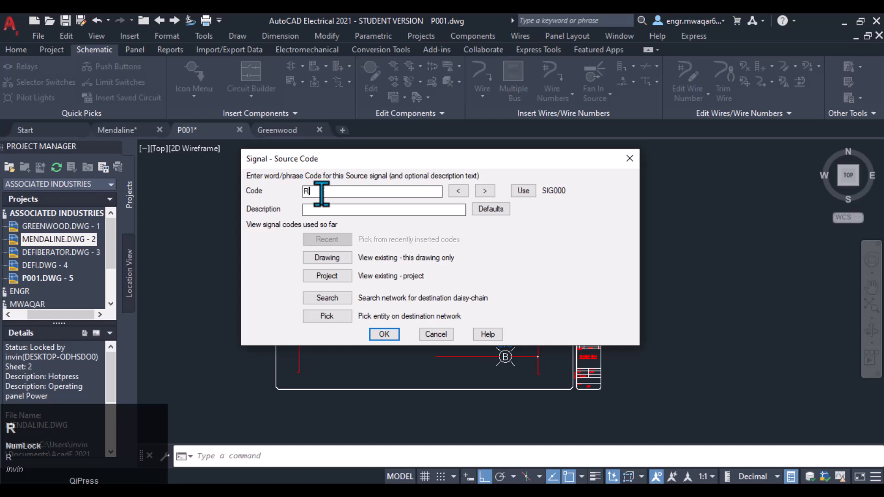
left_click(384, 335)
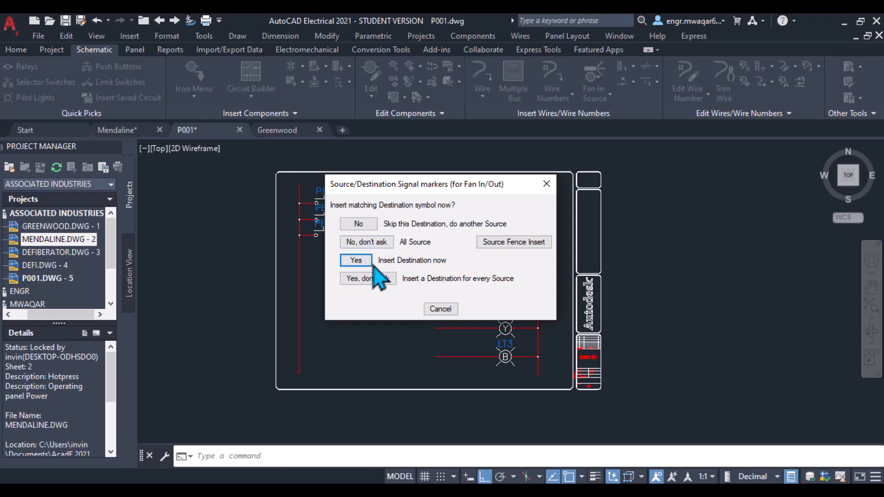
Step: Insert the matching destination marker, right-side connection, at the midpoint of the wire leading into pilot light LT1
left_click(355, 262)
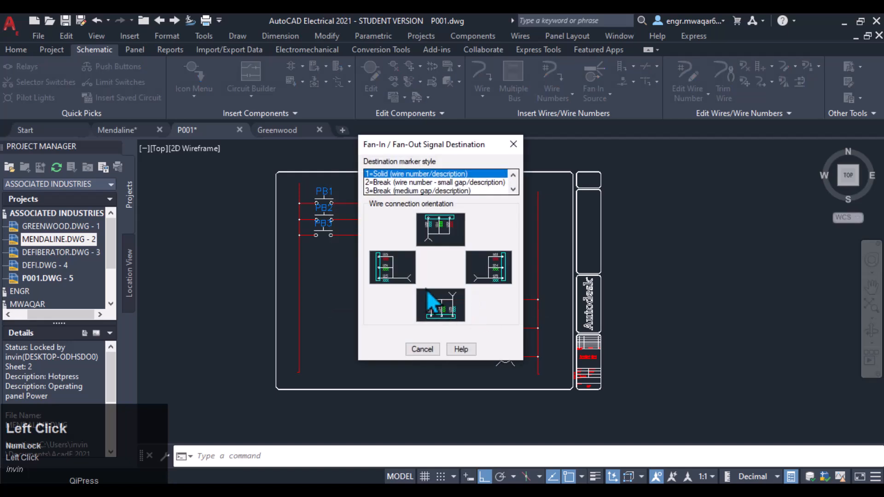
left_click_drag(470, 141, 299, 235)
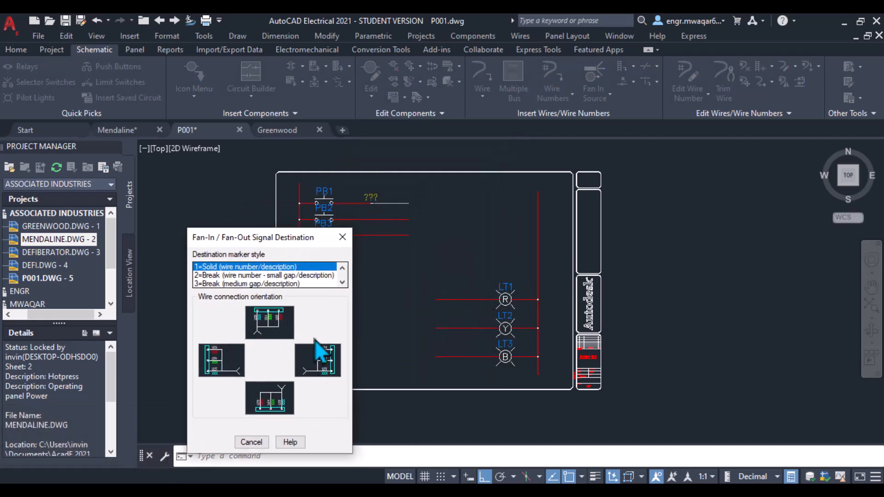
left_click(324, 362)
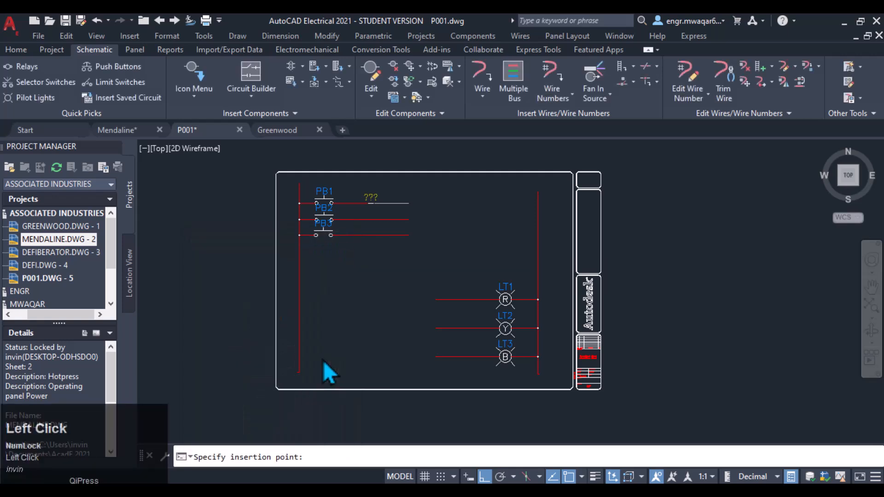
left_click(468, 300)
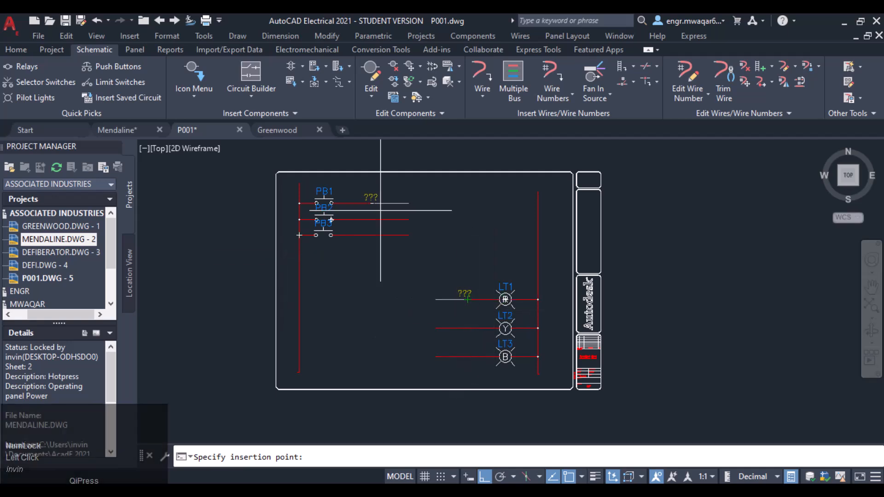
Step: Insert a fan-in source marker with break style 2 at the midpoint of PB2's bus wire, signal code YELLOW
left_click(592, 92)
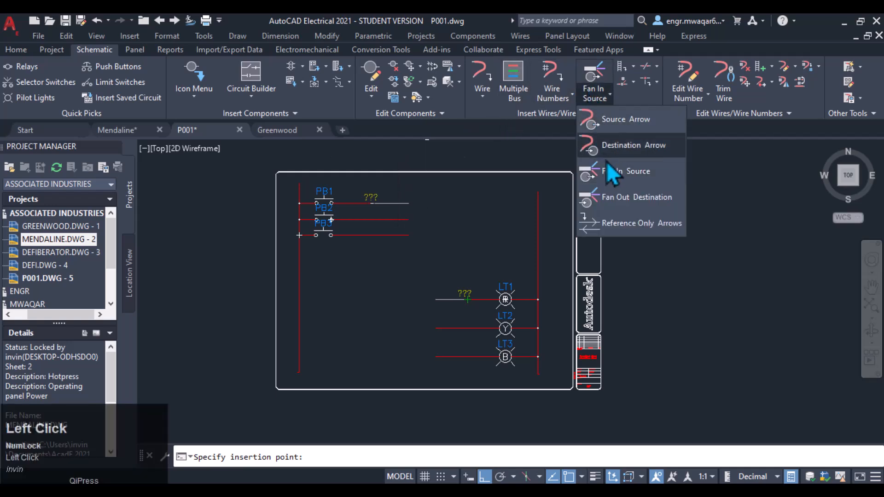
left_click(608, 169)
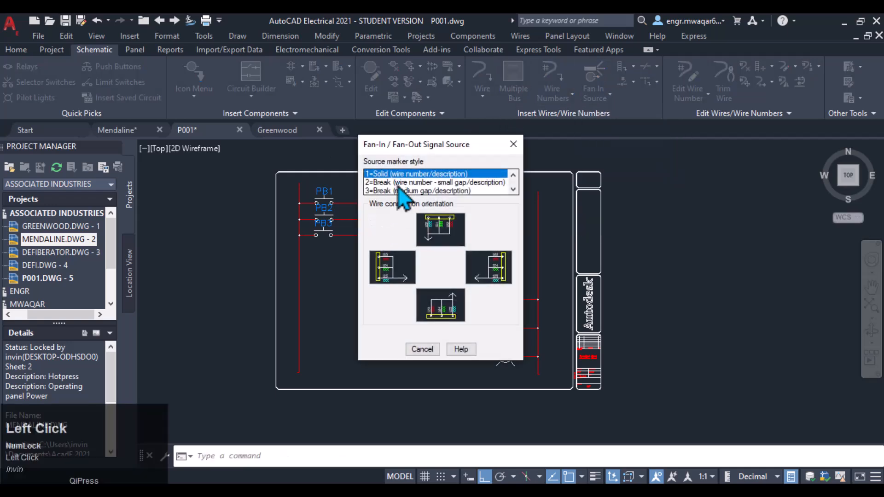
left_click(374, 184)
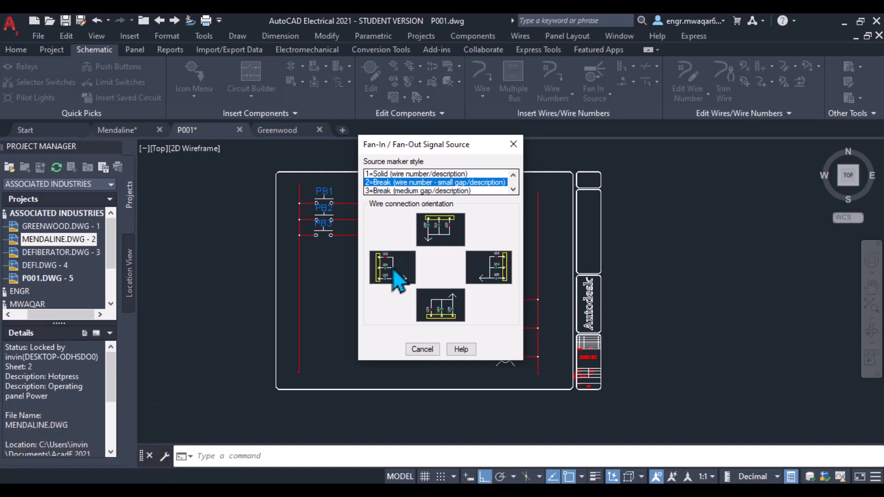
left_click_drag(410, 144, 557, 138)
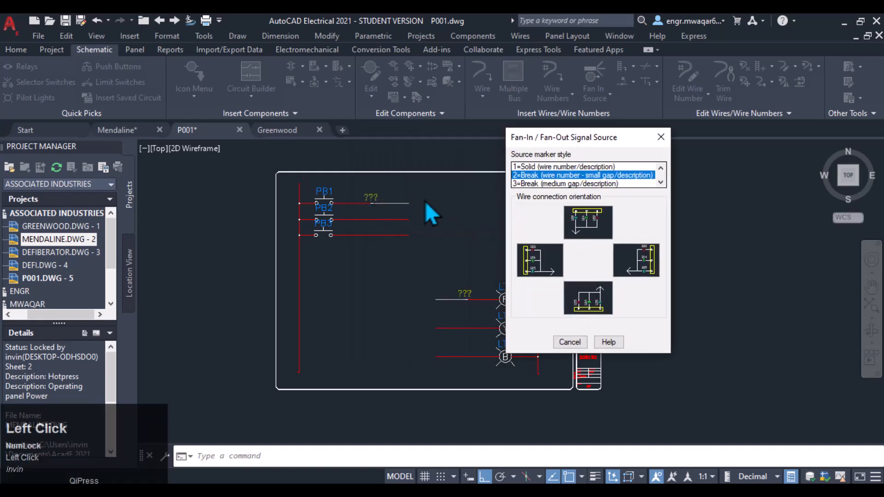
left_click(541, 262)
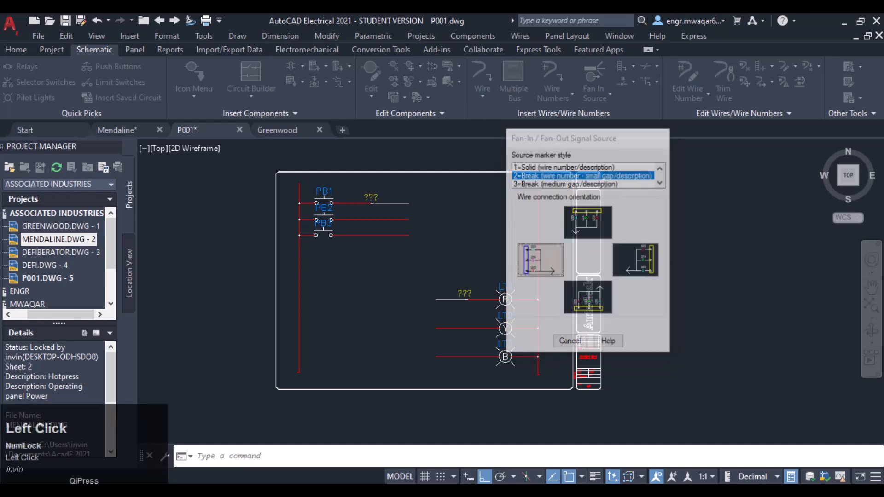
left_click(371, 220)
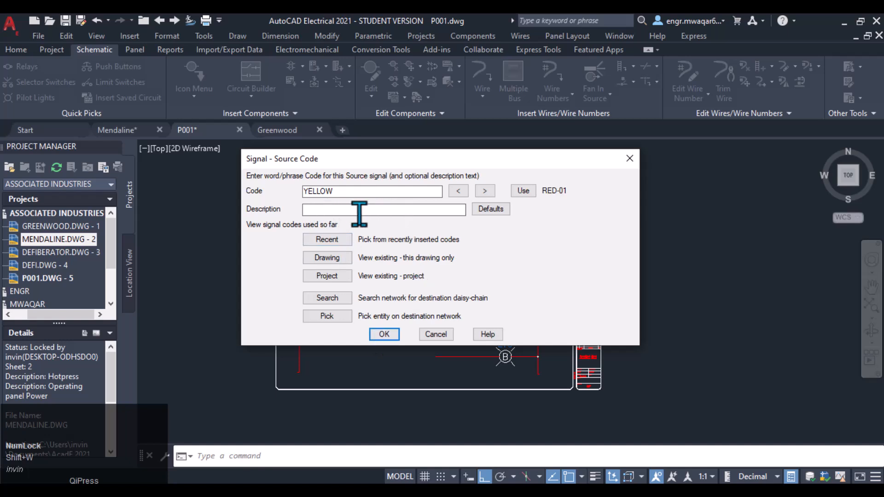
left_click(383, 334)
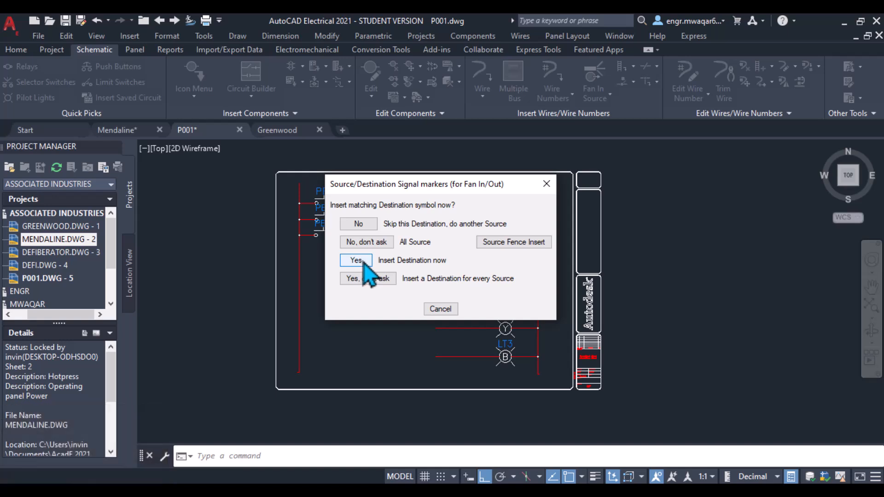
Step: Insert the matching destination marker on the wire leading into pilot light LT2
left_click(357, 261)
left_click(483, 274)
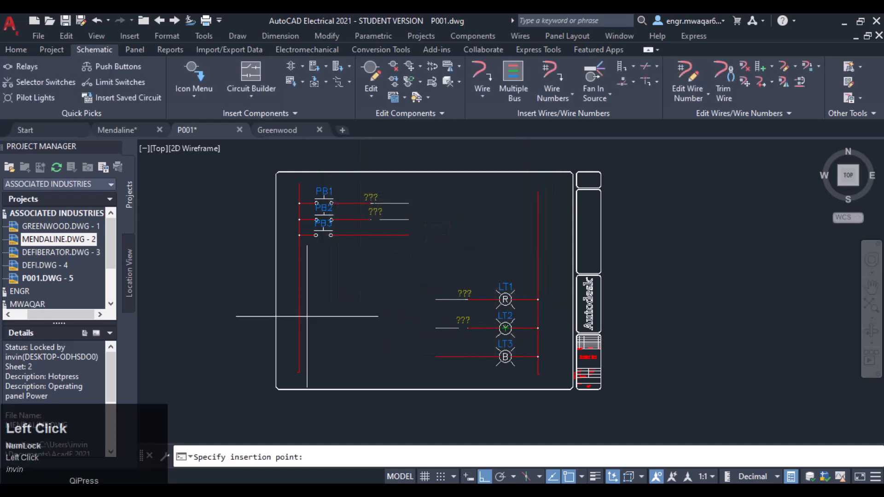
scroll(465, 341, "up", 6)
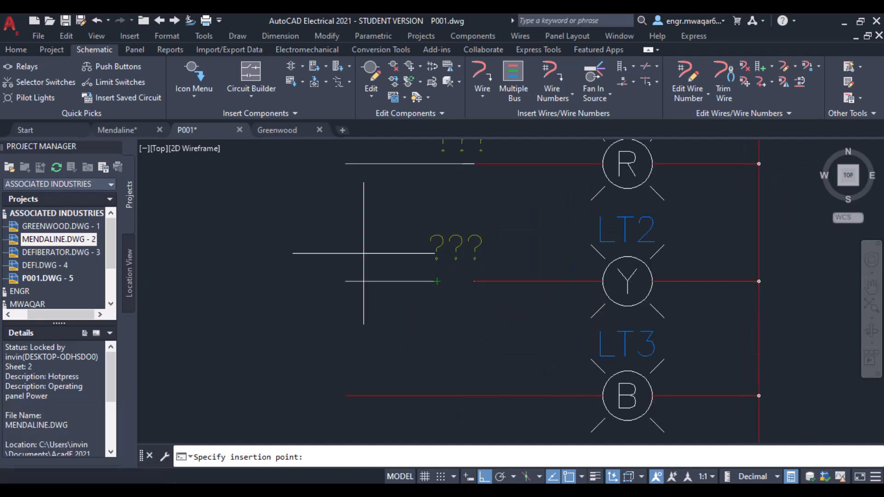
scroll(364, 252, "down", 3)
middle_click(290, 229)
scroll(363, 256, "down", 3)
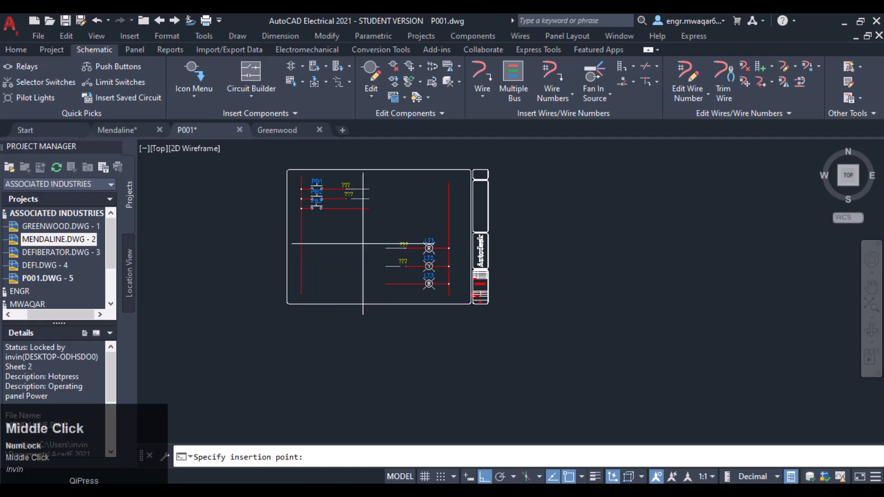
Step: Insert a fan-in source marker, solid style with left-side connection, on PB3's bus wire with signal code BLUE, skipping the destination
left_click(594, 81)
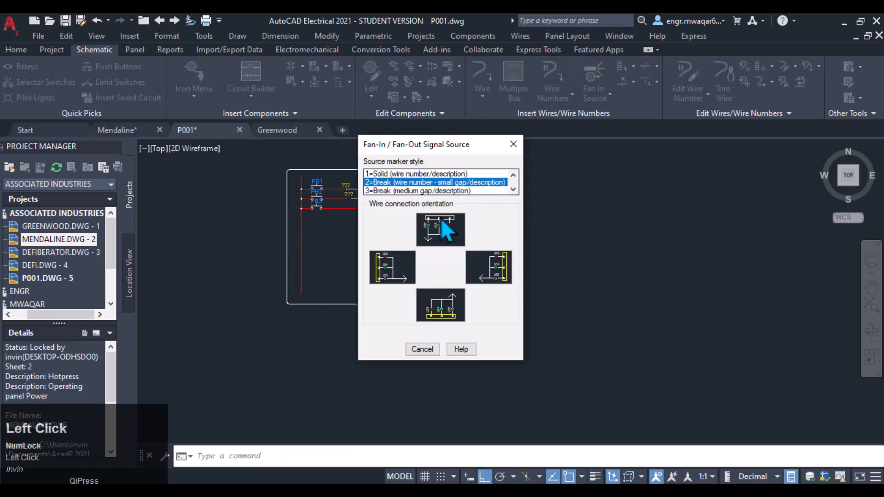
scroll(424, 180, "down", 1)
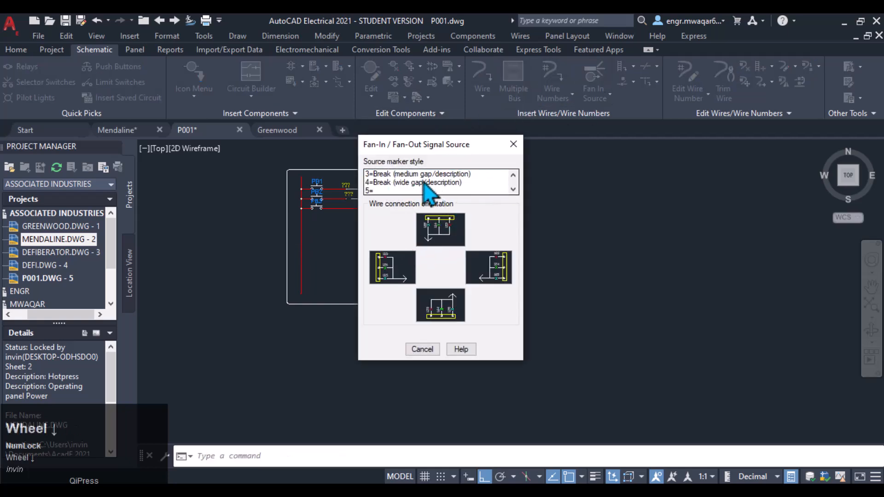
scroll(421, 185, "up", 1)
left_click(468, 191)
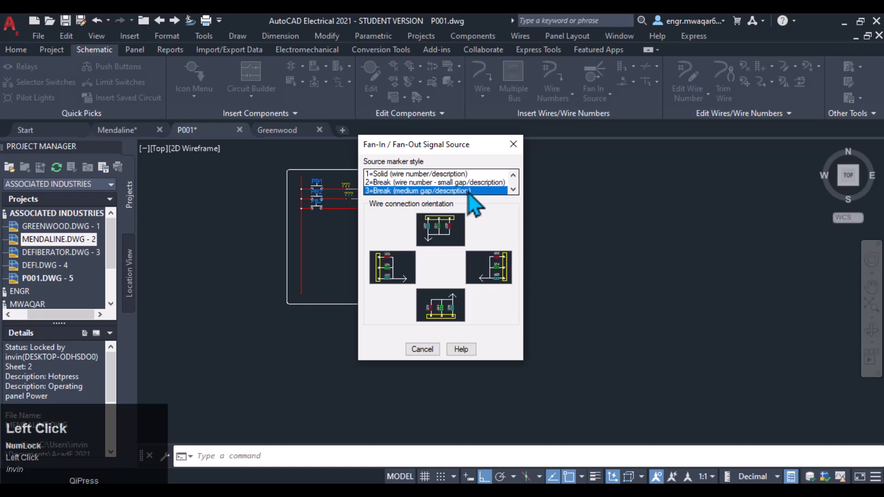
double_click(511, 191)
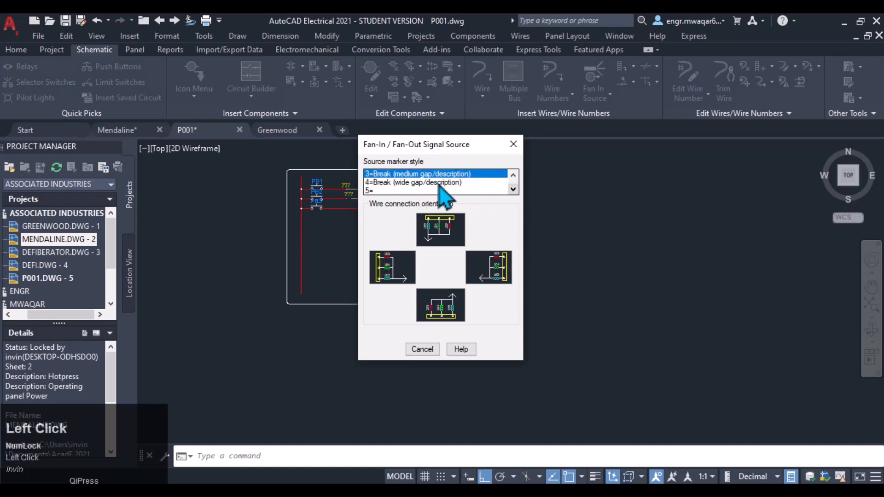
left_click(513, 175)
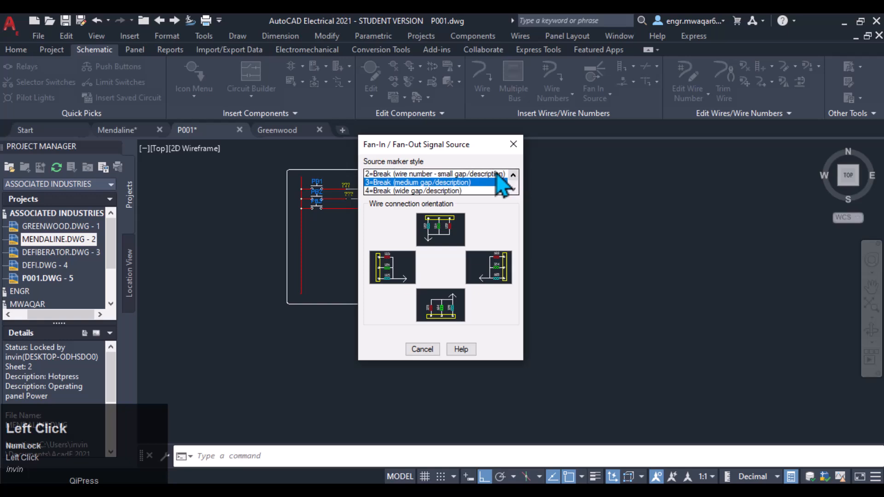
left_click(513, 175)
left_click(424, 174)
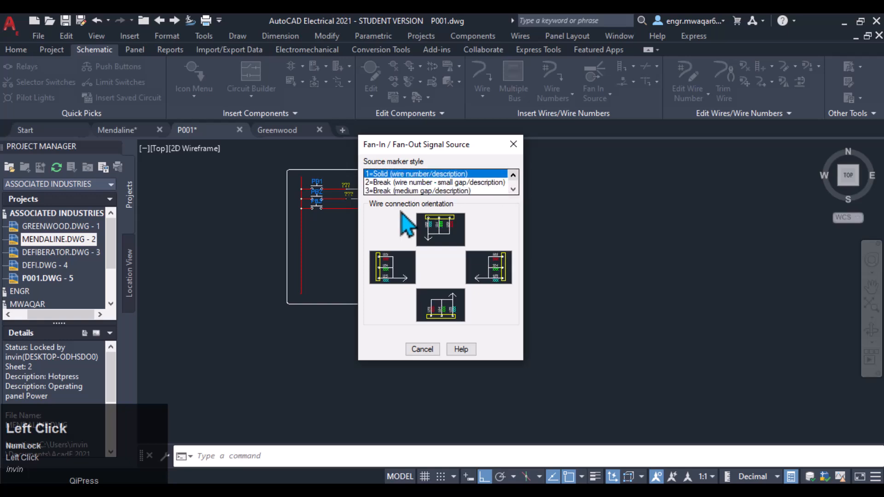
left_click(389, 274)
left_click(345, 209)
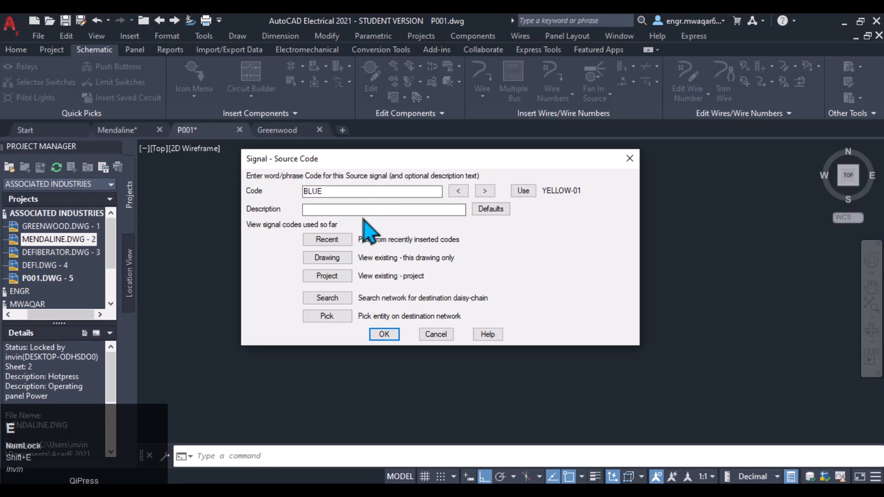
left_click(362, 210)
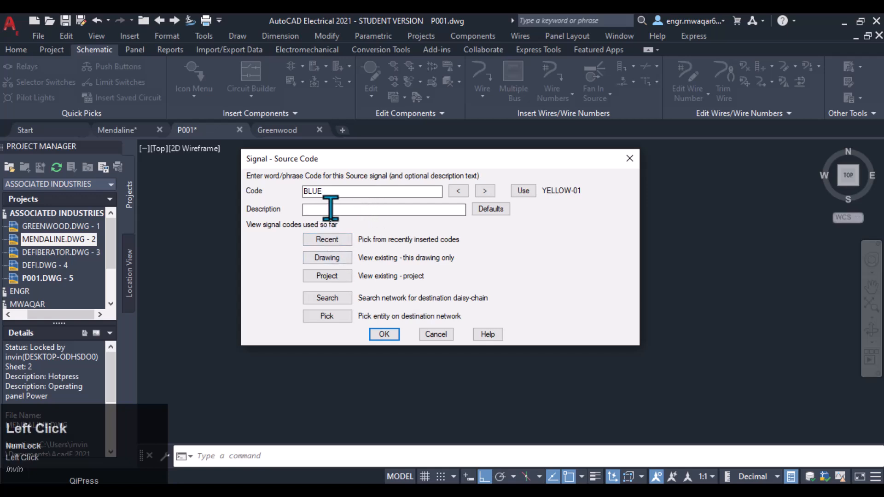
left_click(383, 333)
key("Num_Lock")
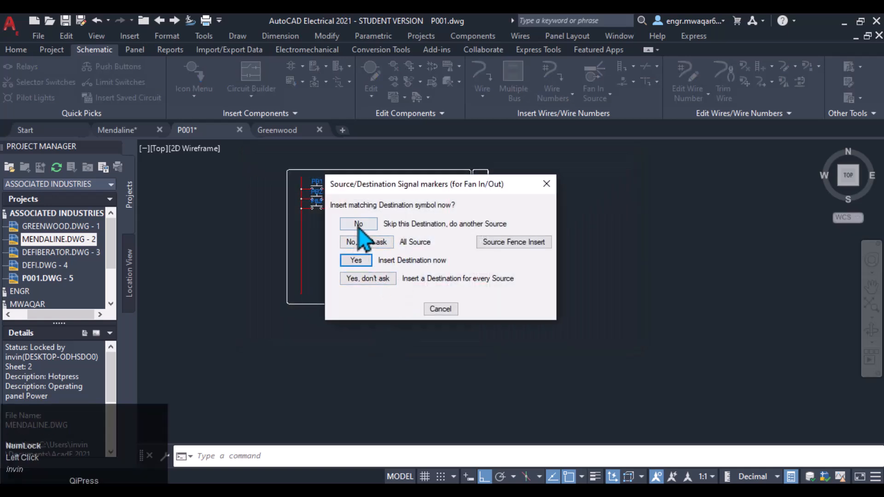
left_click(359, 224)
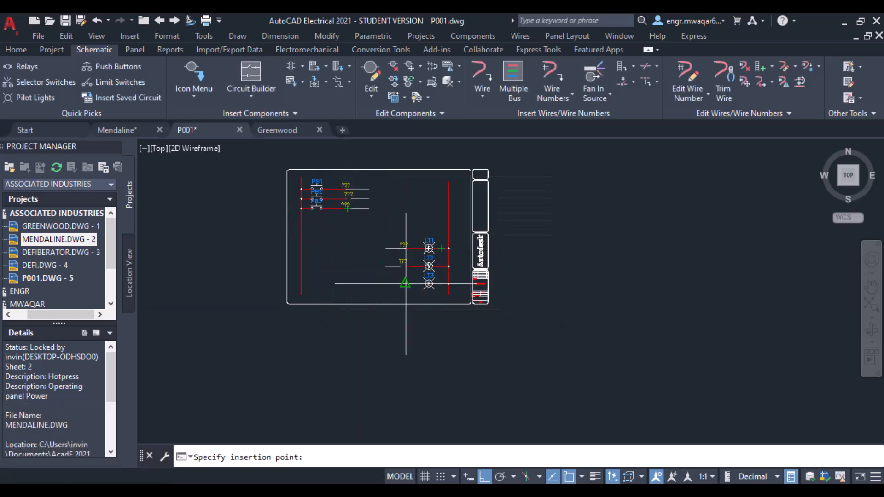
Step: Place a fan-out destination marker, break style 2 with right-side connection, on the wire at pilot light LT2
left_click(594, 95)
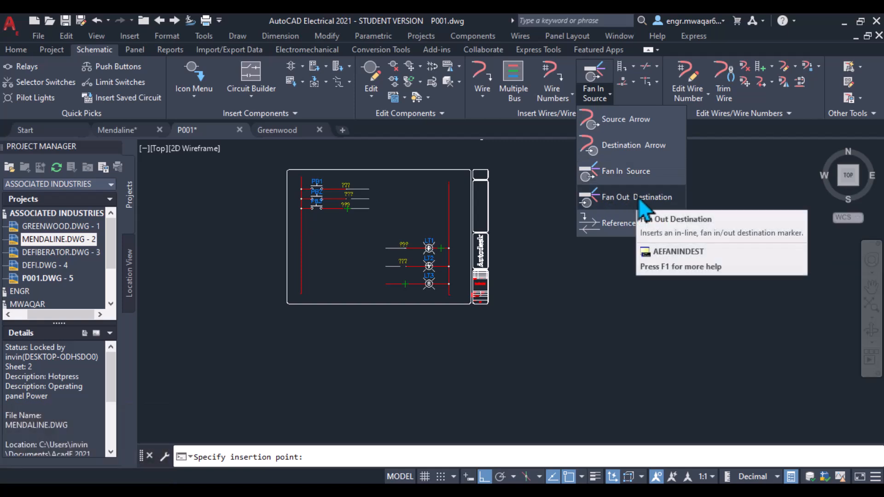
left_click(617, 198)
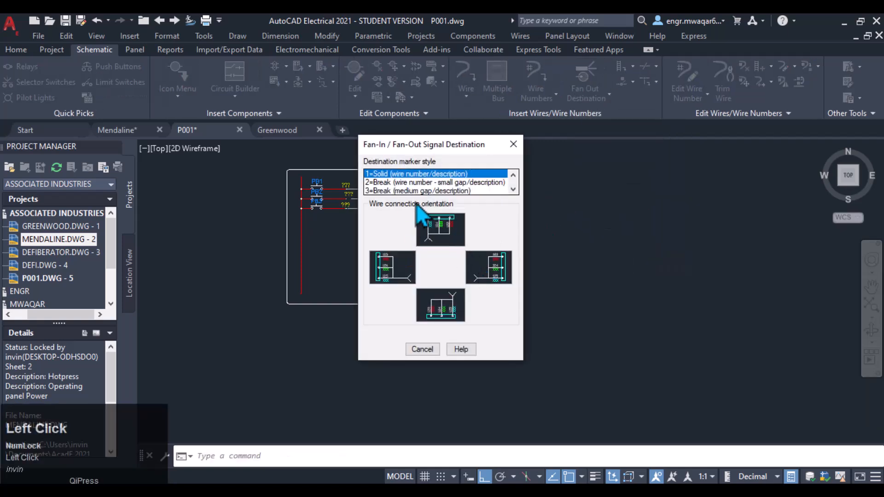
left_click(414, 183)
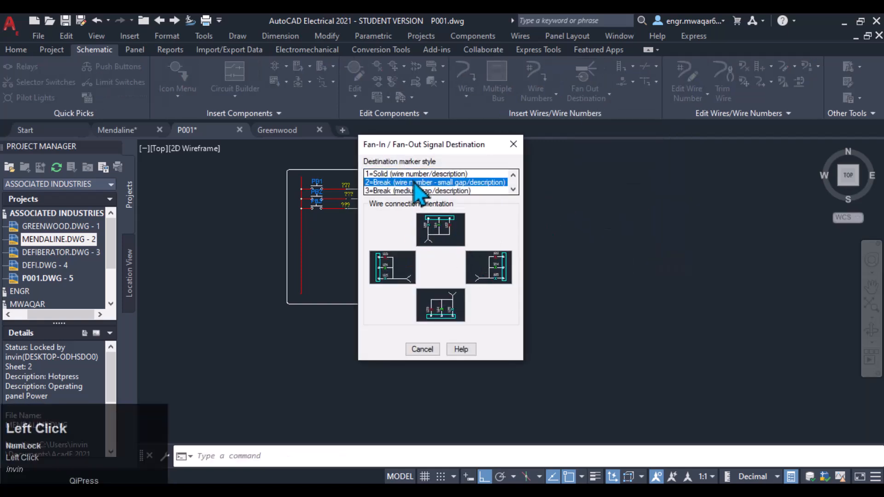
left_click(488, 266)
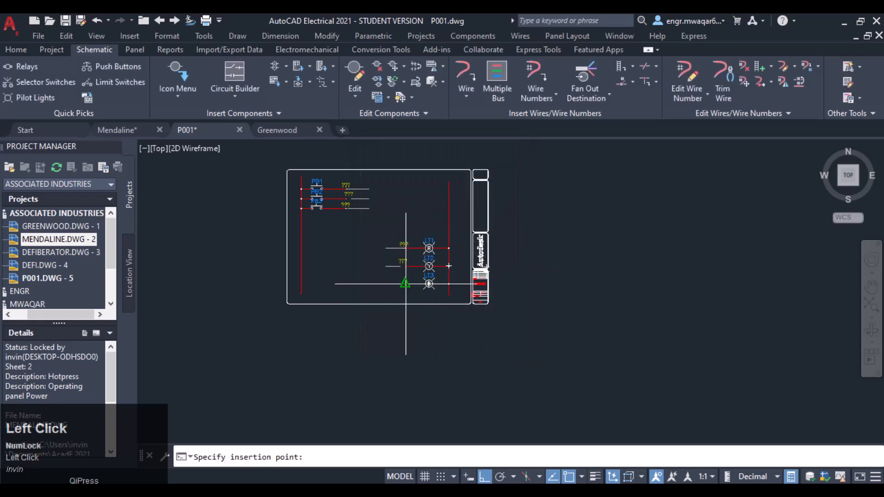
left_click(449, 266)
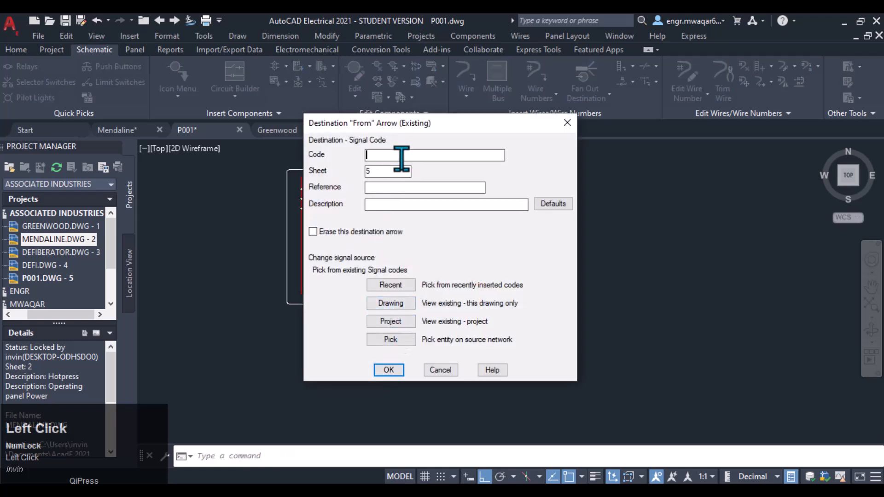
Step: Assign the BLUE signal code to that destination marker by picking it from the drawing's existing signal codes
left_click_drag(397, 124, 450, 98)
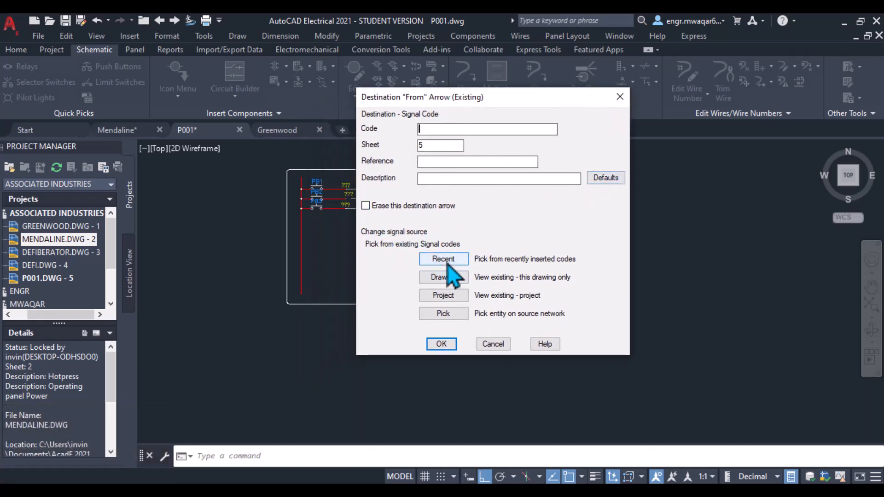
left_click(446, 277)
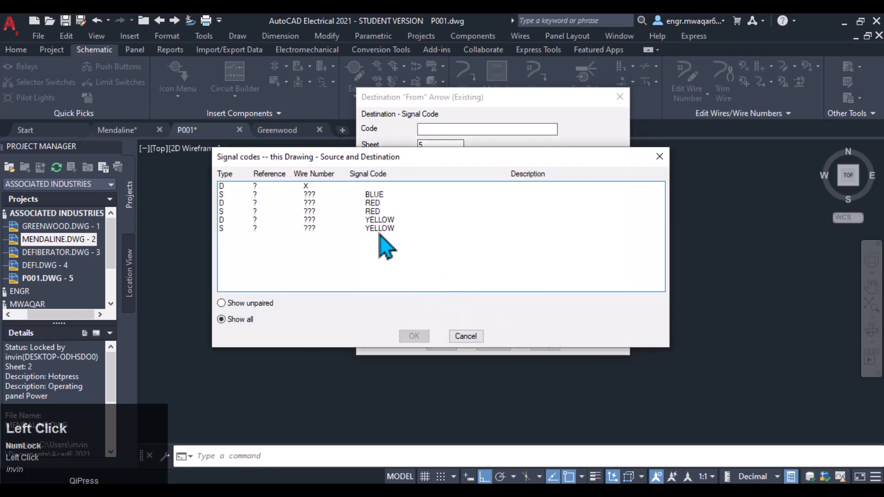
left_click_drag(368, 160, 574, 129)
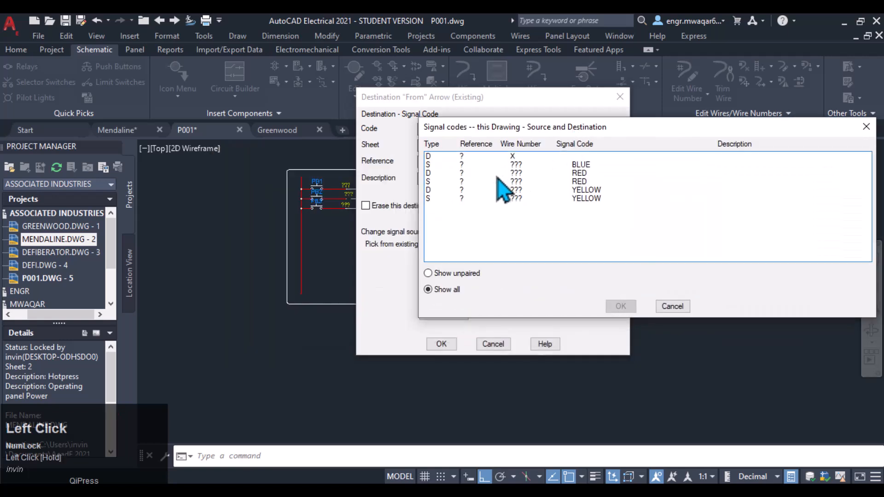
left_click(584, 165)
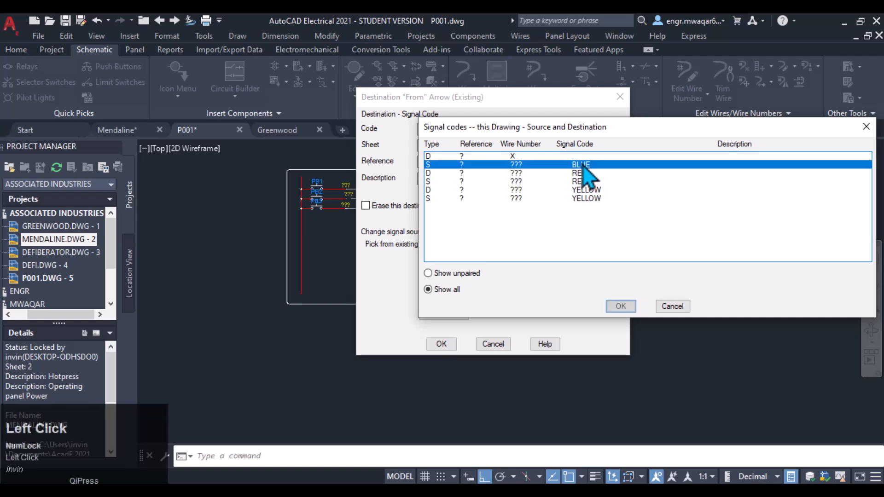
left_click(620, 307)
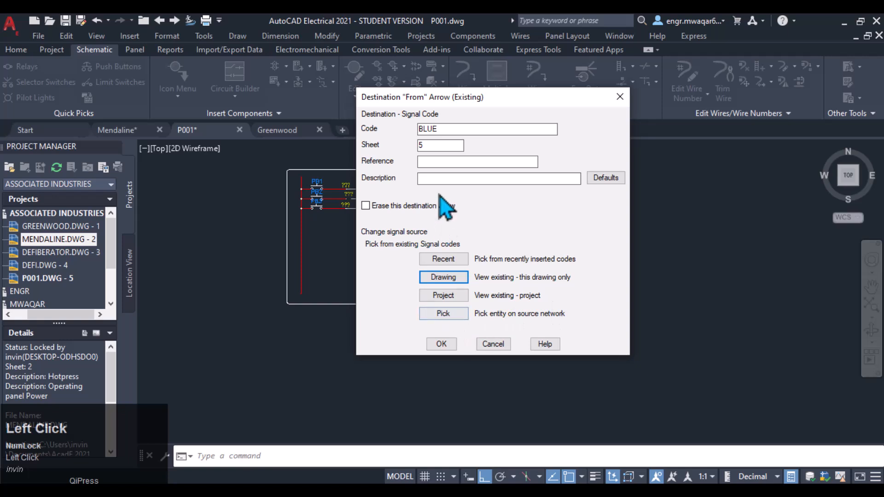
left_click(421, 182)
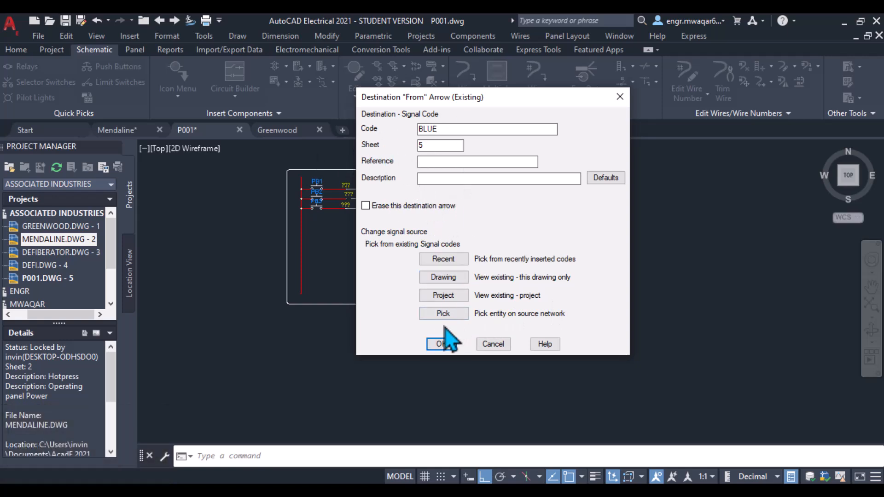
left_click(443, 345)
Step: Inspect the layers of the wire segments to the right of PB2 by selecting each one
middle_click_drag(266, 263, 326, 255)
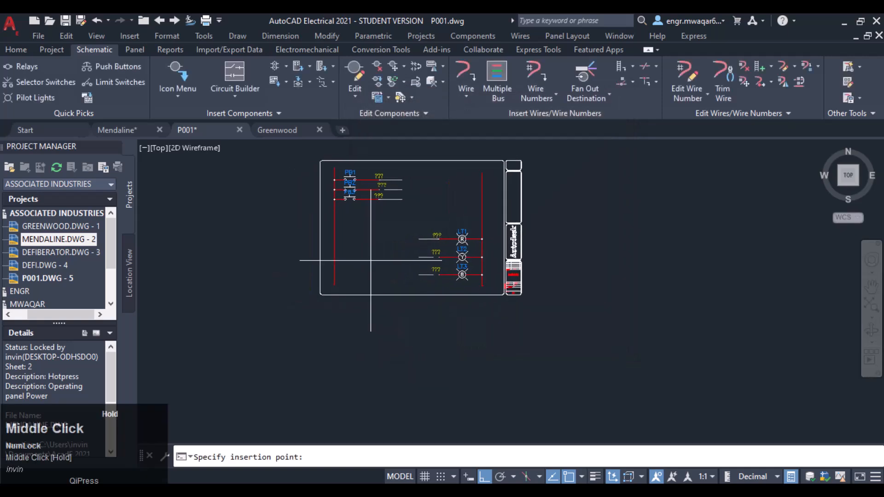
scroll(378, 231, "up", 2)
middle_click_drag(361, 208, 342, 264)
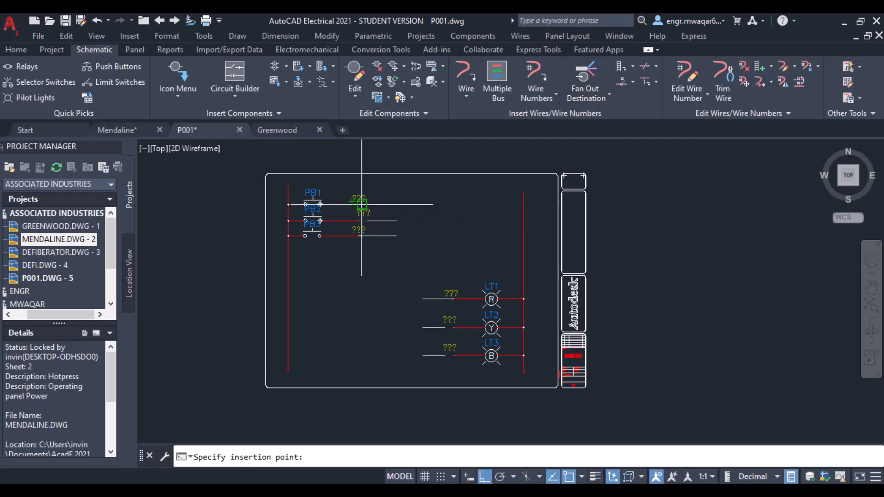
scroll(358, 211, "up", 5)
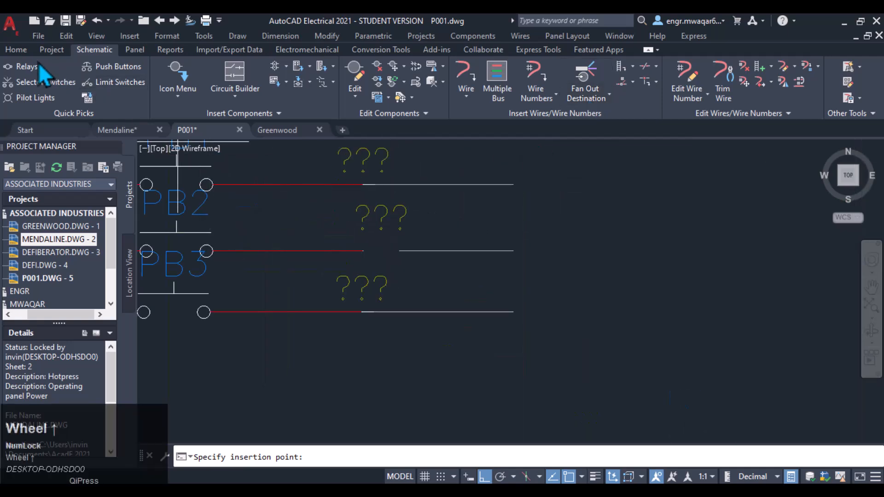
left_click(16, 49)
left_click(257, 184)
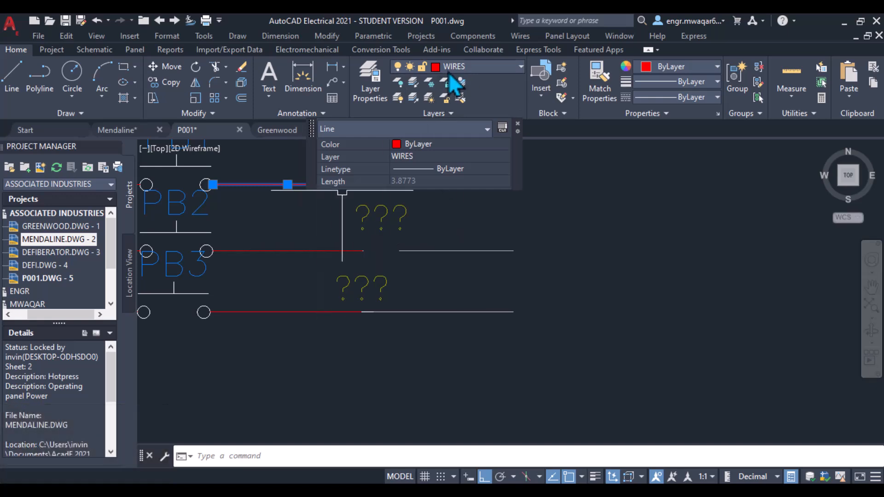
key("Escape")
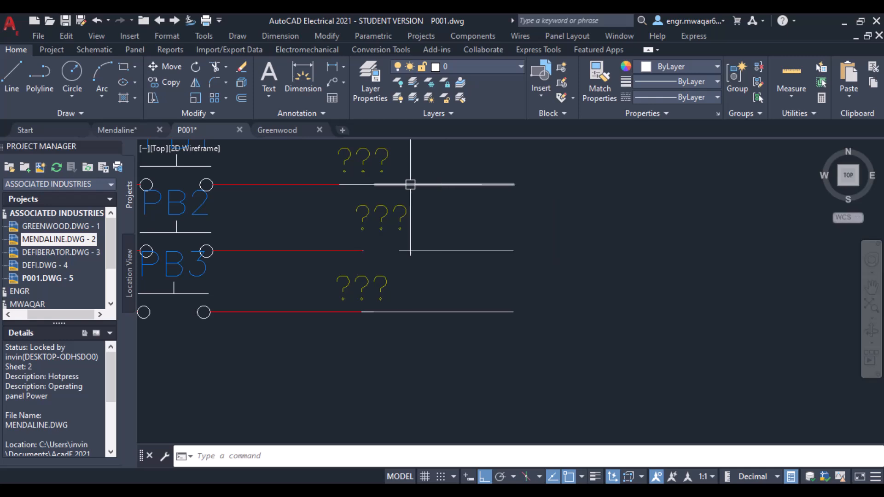
left_click(426, 183)
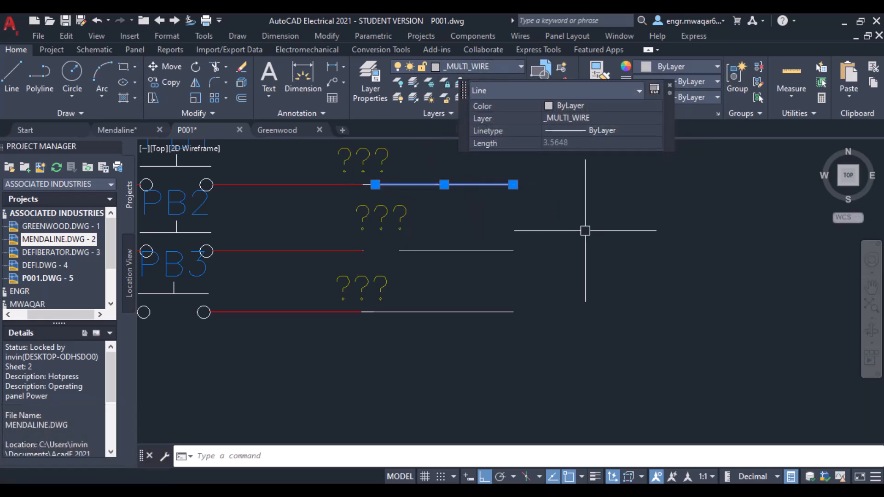
key("Escape")
scroll(517, 245, "down", 4)
scroll(603, 262, "down", 4)
middle_click_drag(606, 267, 483, 214)
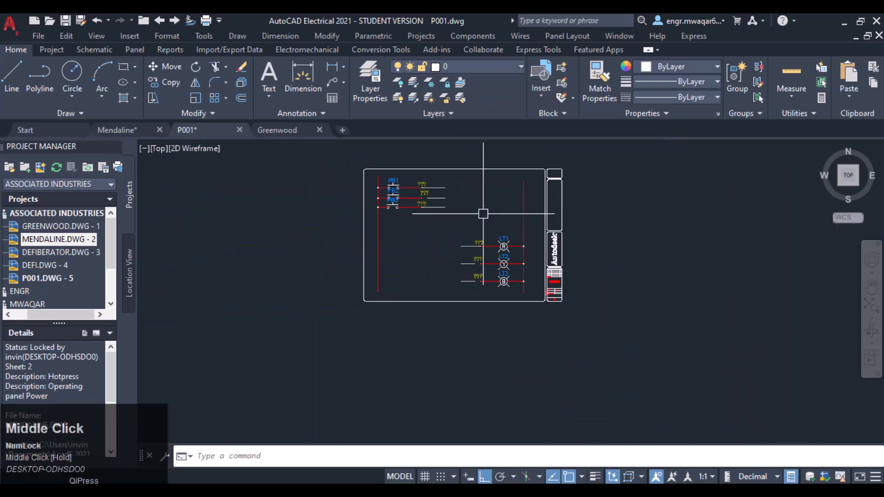
scroll(483, 214, "up", 2)
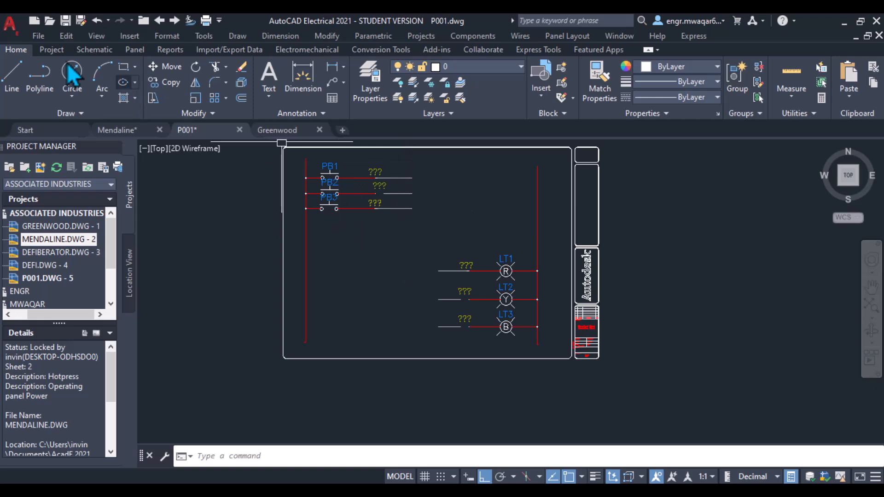
Step: Draw a connecting line from the push-button wires down and across to the pilot-light wires, ending at LT3's wire
left_click(12, 74)
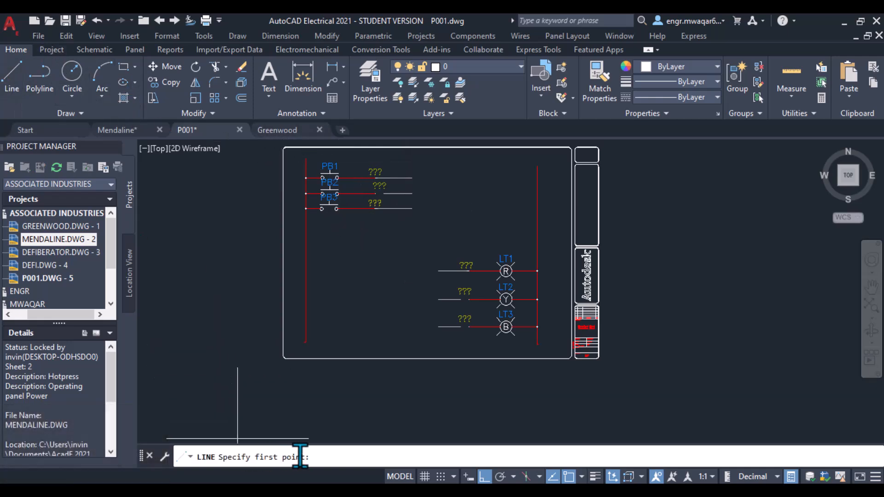
left_click(239, 457)
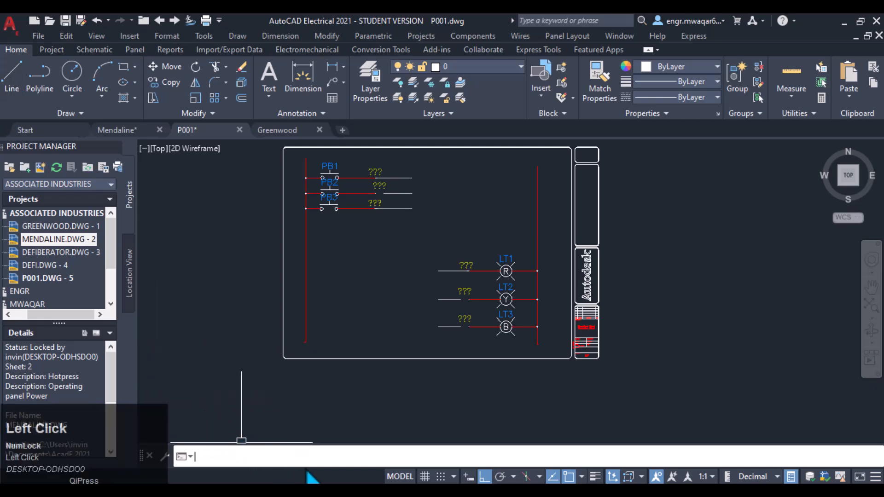
key("Return")
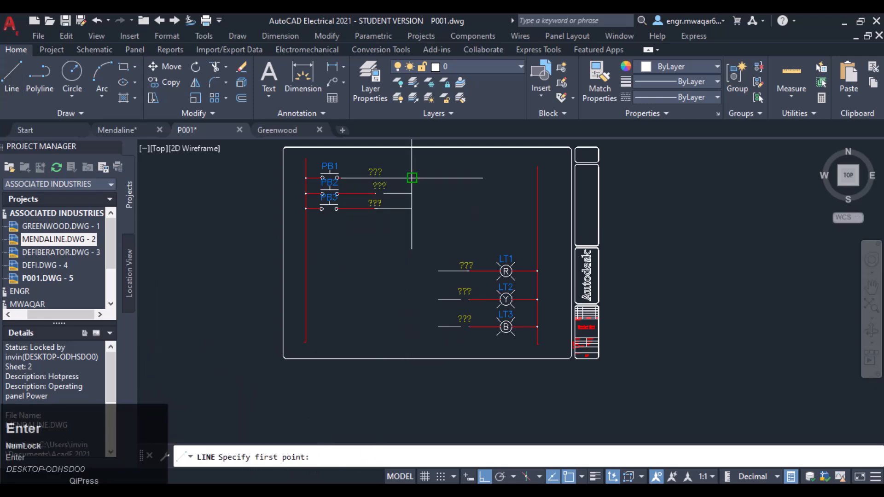
left_click(411, 178)
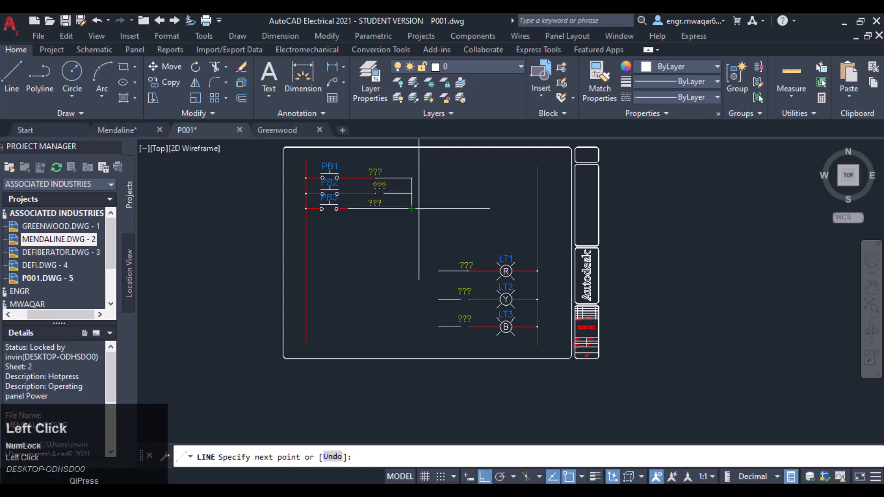
left_click(412, 245)
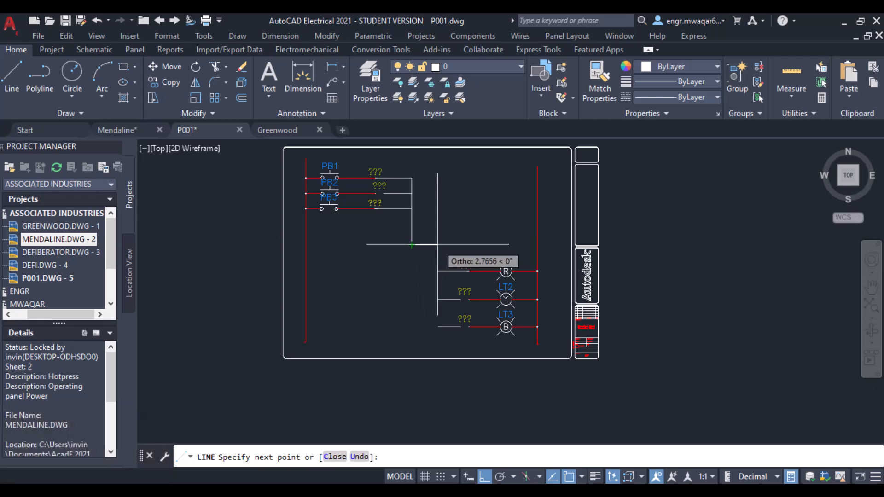
scroll(437, 244, "up", 5)
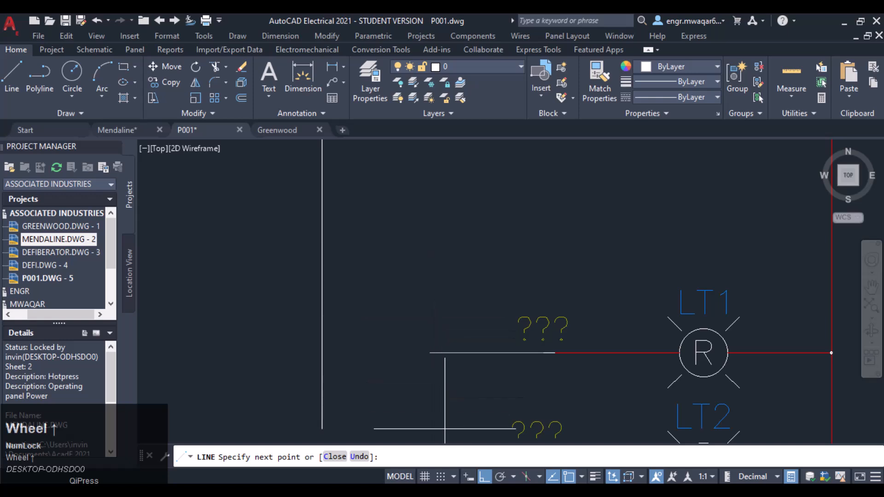
left_click(441, 476)
left_click(429, 248)
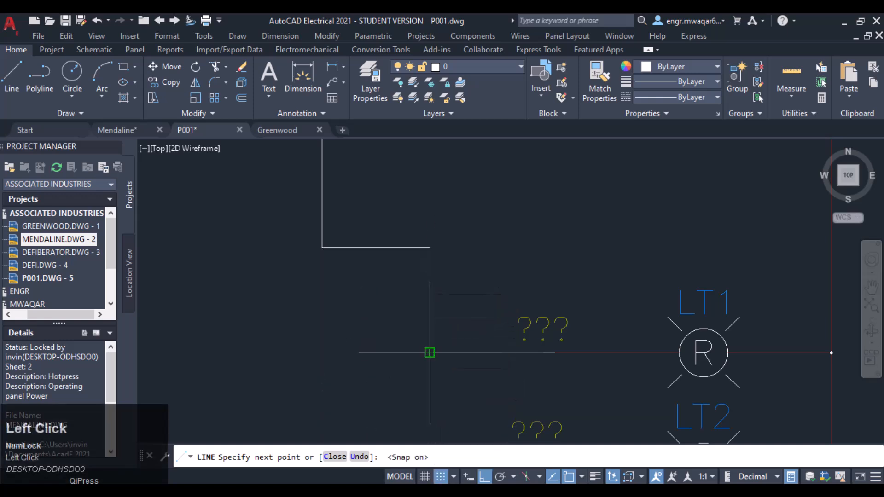
left_click(430, 352)
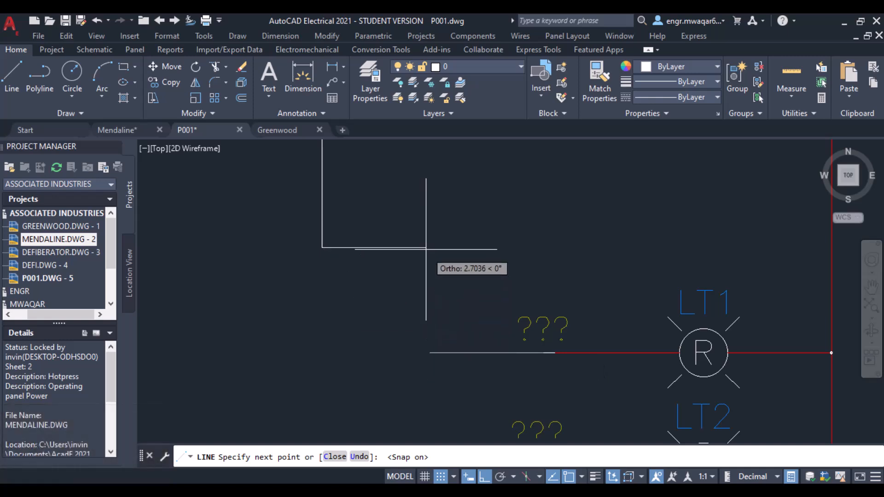
left_click(426, 248)
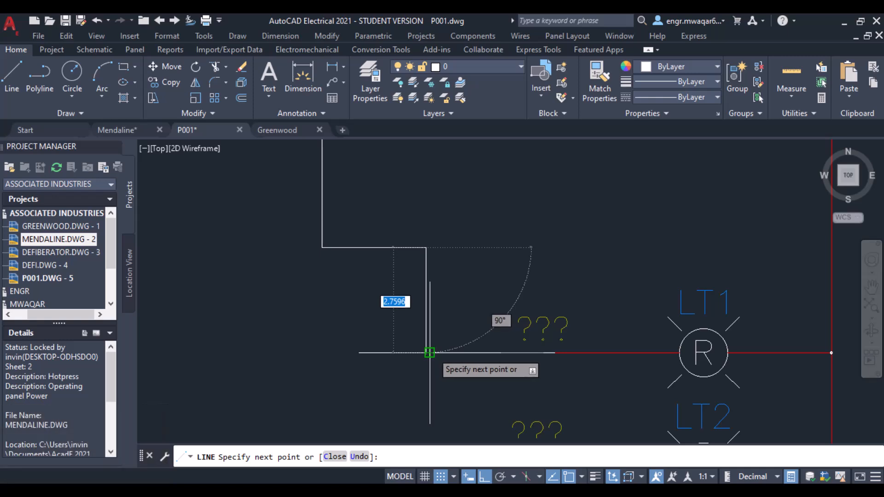
scroll(429, 352, "down", 2)
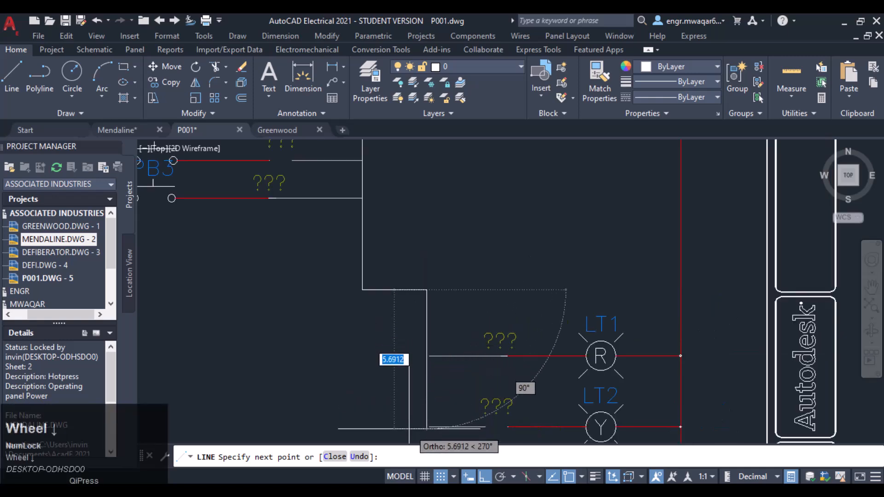
middle_click_drag(415, 417, 422, 337)
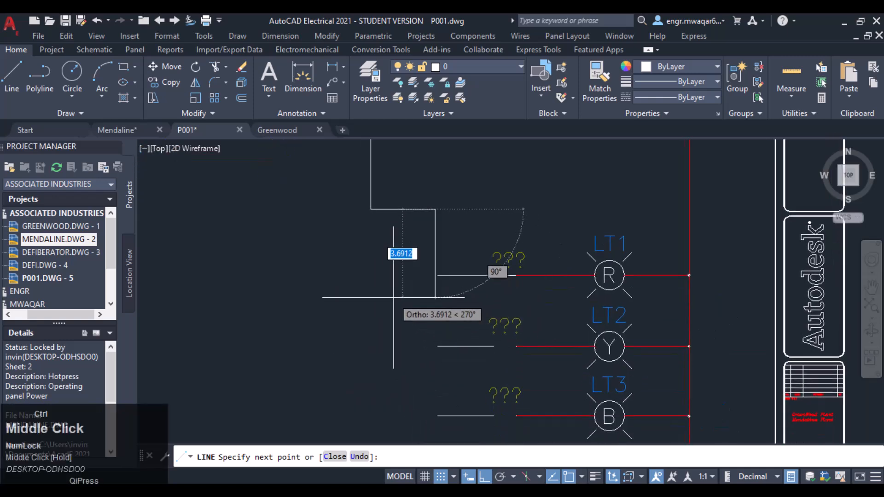
left_click(361, 457)
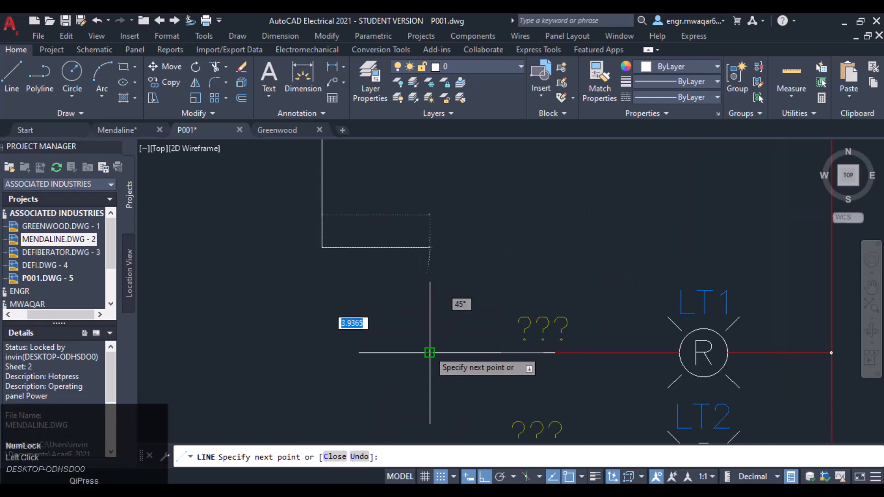
left_click(430, 247)
scroll(416, 378, "down", 4)
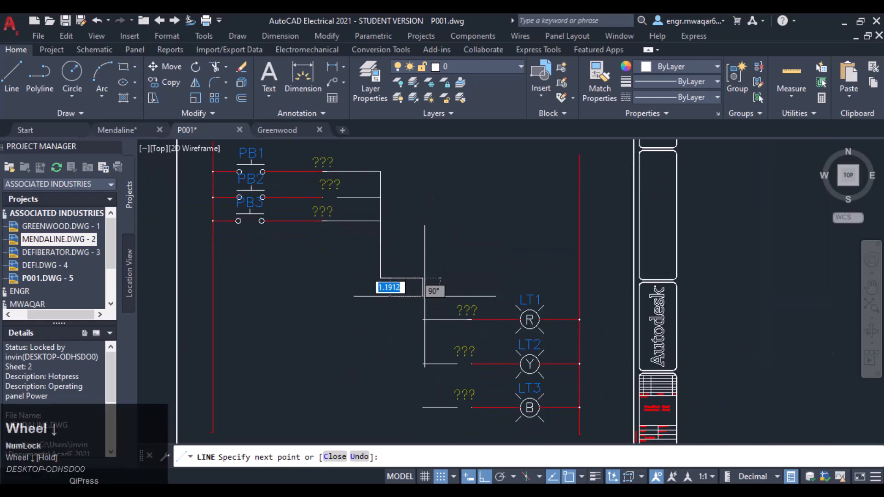
left_click(423, 408)
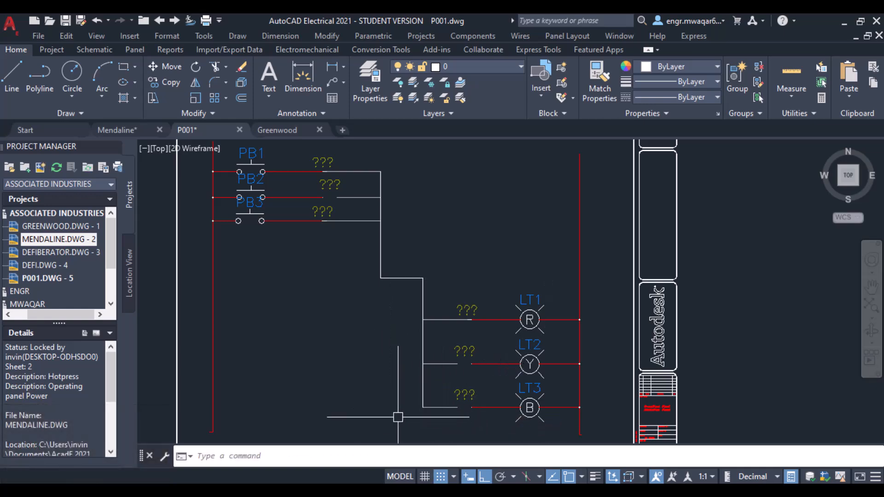
Step: Inspect the new connecting line's layer by selecting its segments
mouse_move(390, 385)
middle_mouse_down()
mouse_move(430, 284)
mouse_move(416, 346)
middle_mouse_up()
scroll(416, 346, "up", 2)
scroll(416, 347, "down", 2)
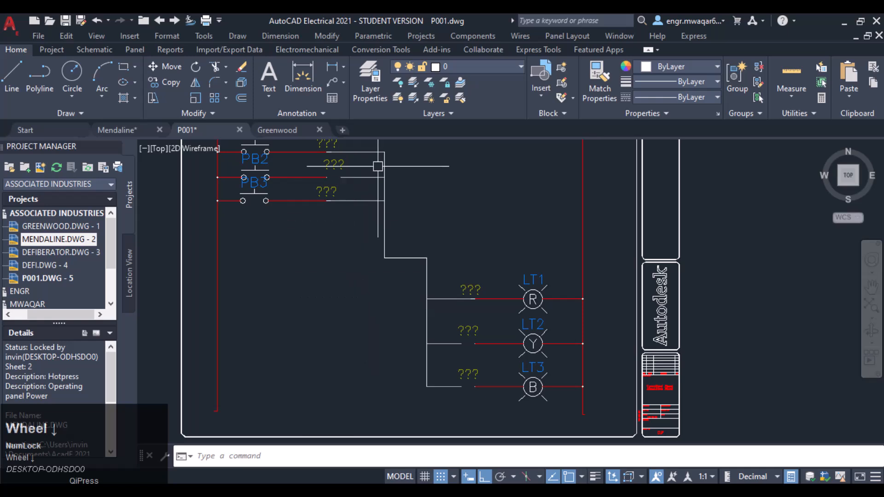
scroll(379, 180, "up", 2)
middle_click_drag(380, 171, 381, 298)
scroll(372, 235, "up", 2)
scroll(404, 252, "up", 3)
scroll(436, 286, "down", 5)
middle_click_drag(411, 394, 351, 144)
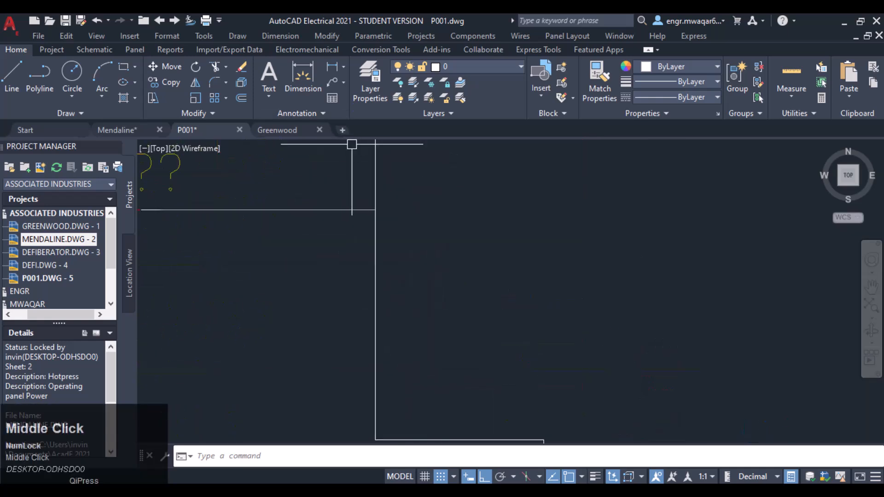
scroll(363, 211, "down", 2)
scroll(506, 360, "down", 2)
scroll(507, 369, "down", 1)
middle_click_drag(516, 410, 497, 281)
scroll(501, 292, "up", 2)
scroll(488, 294, "down", 2)
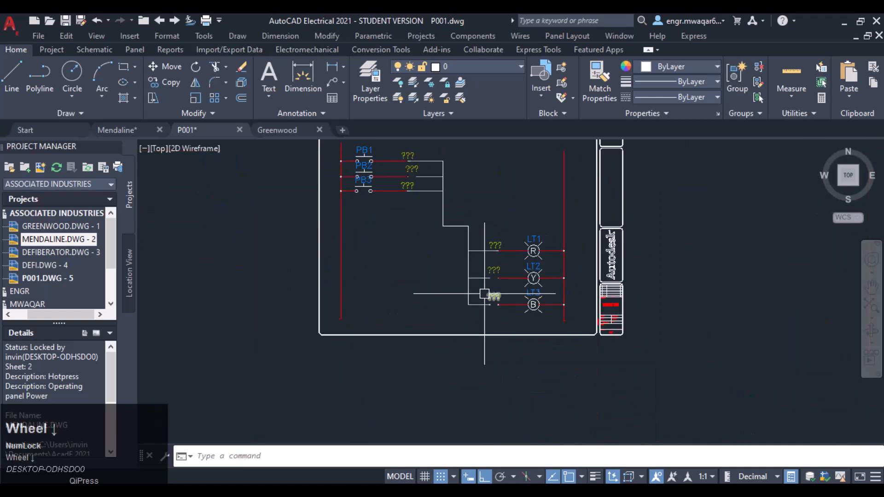
middle_click_drag(494, 196, 493, 223)
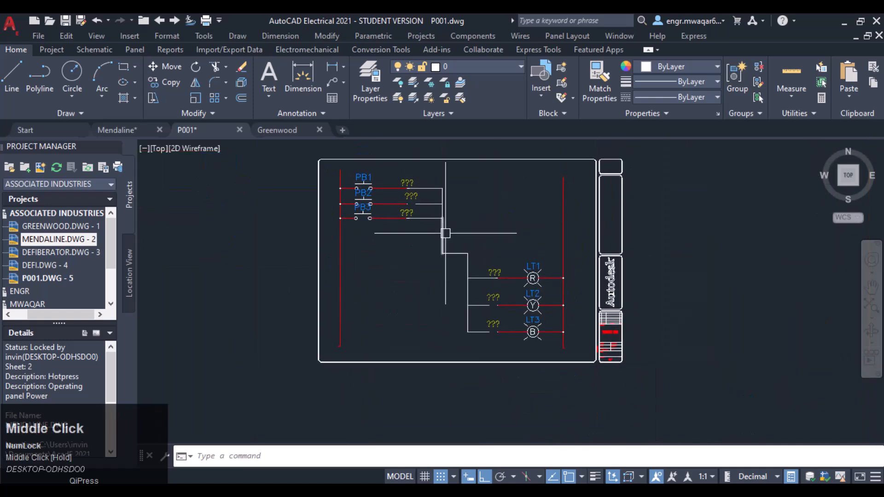
left_click(443, 235)
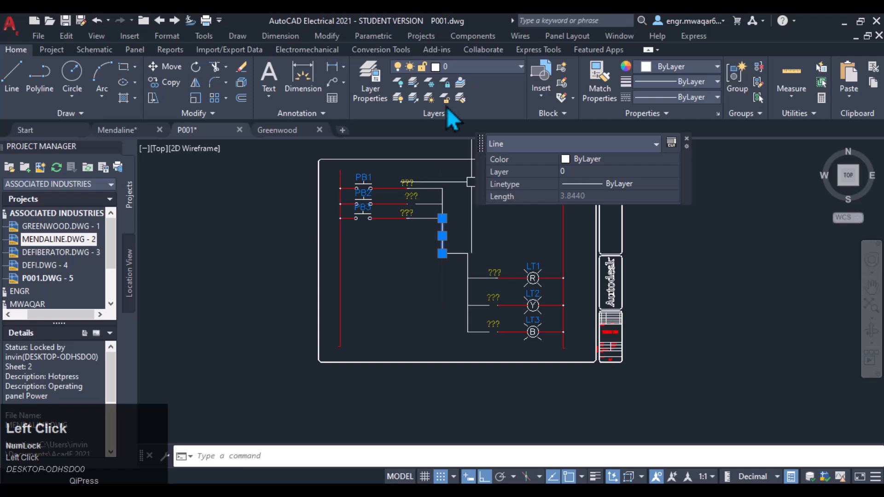
key("Escape")
left_click(435, 188)
key("Escape")
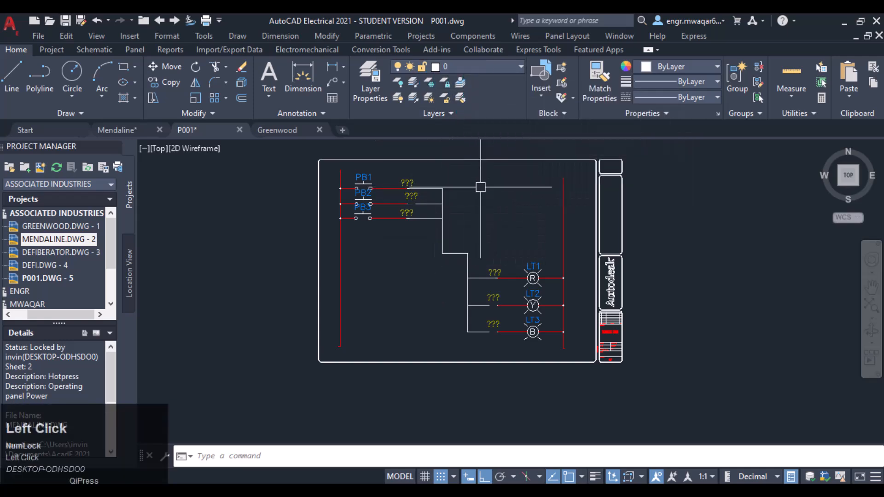
Step: Use Match Properties to copy LT1's wire properties onto the vertical connecting line beside the pilot lights
middle_click_drag(481, 187, 468, 200)
scroll(465, 207, "up", 2)
mouse_move(460, 231)
middle_mouse_down()
mouse_move(446, 223)
mouse_move(421, 229)
middle_mouse_up()
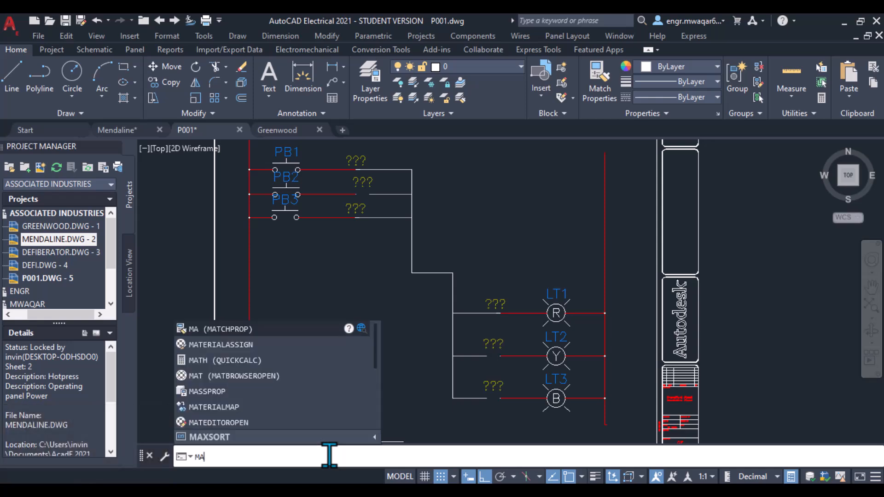
key("Return")
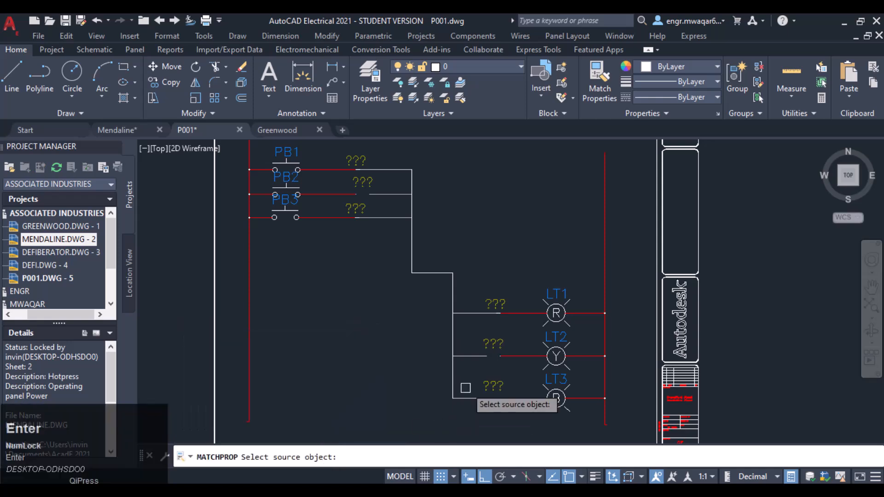
left_click(452, 384)
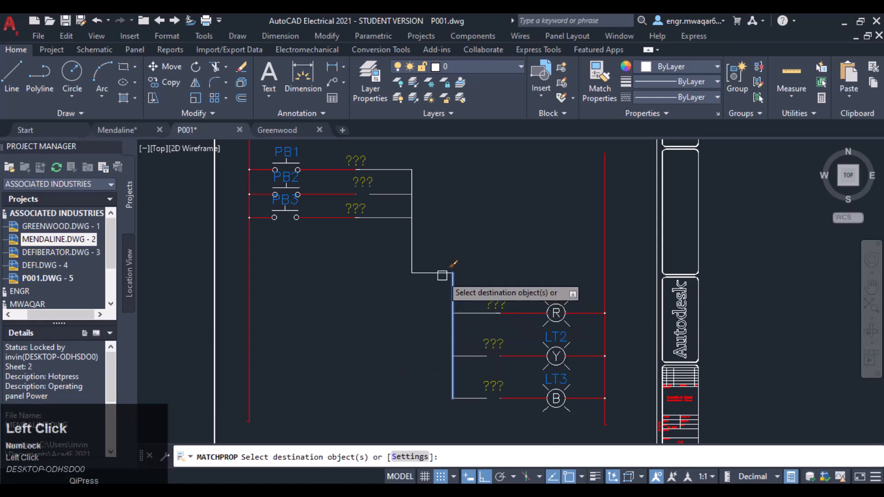
key("Escape")
key("Return")
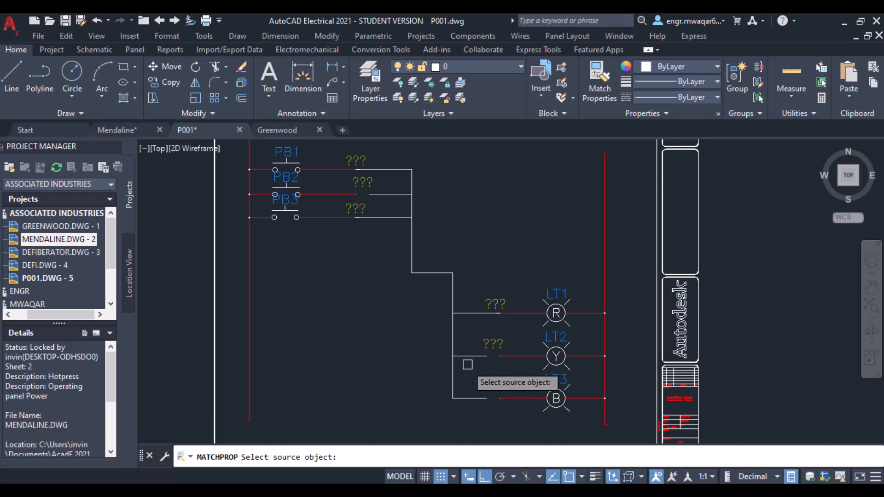
left_click(470, 314)
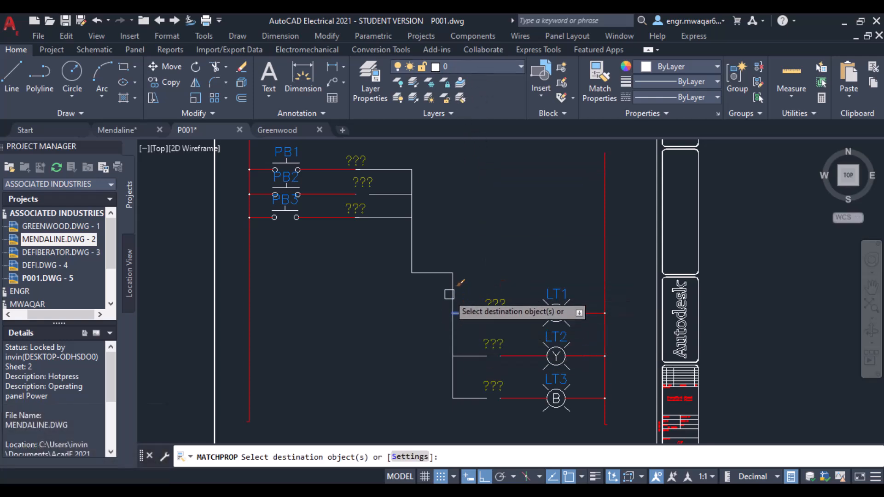
left_click(452, 333)
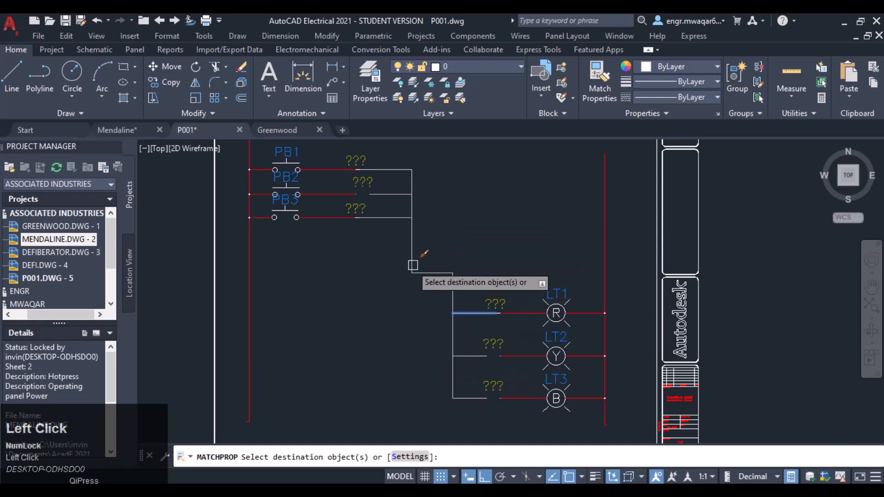
key("Return")
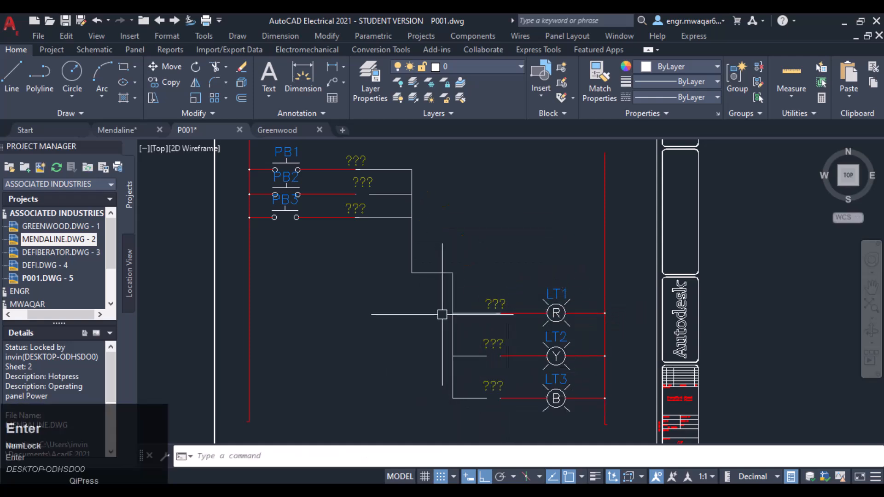
Step: Check the layers of the connecting line segments by selecting each one
left_click(412, 234)
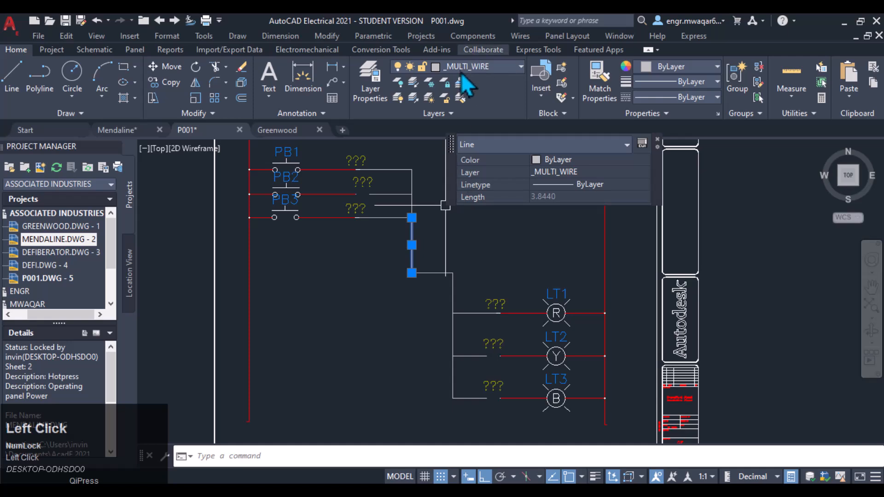
left_click(453, 290)
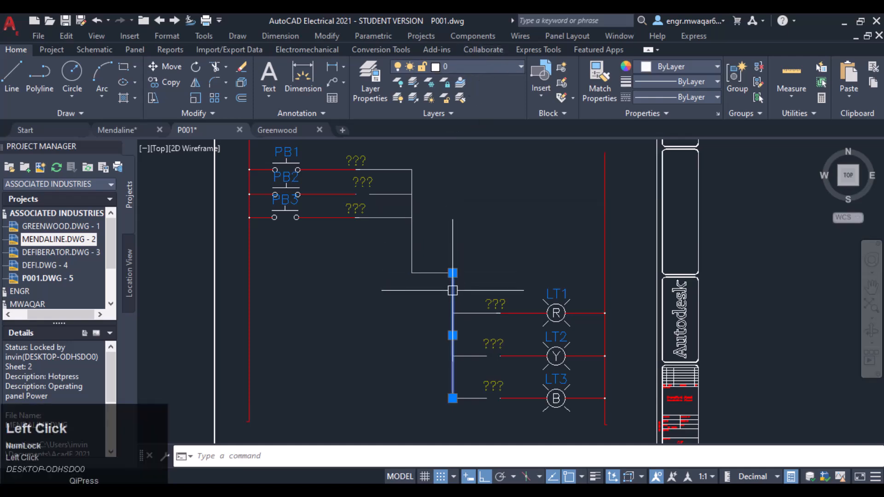
key("Escape")
left_click(438, 273)
key("Escape")
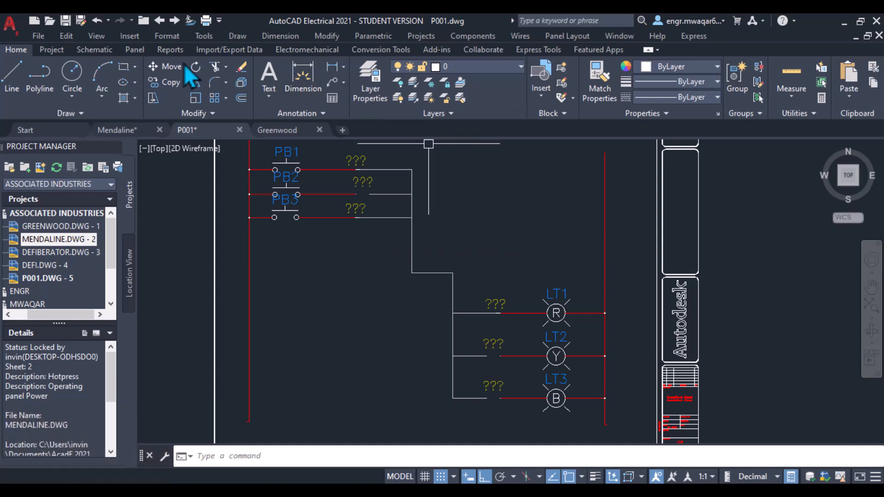
Step: Insert a Cable Marker at the midpoint of the connecting line between the push buttons and pilot lights
left_click(95, 50)
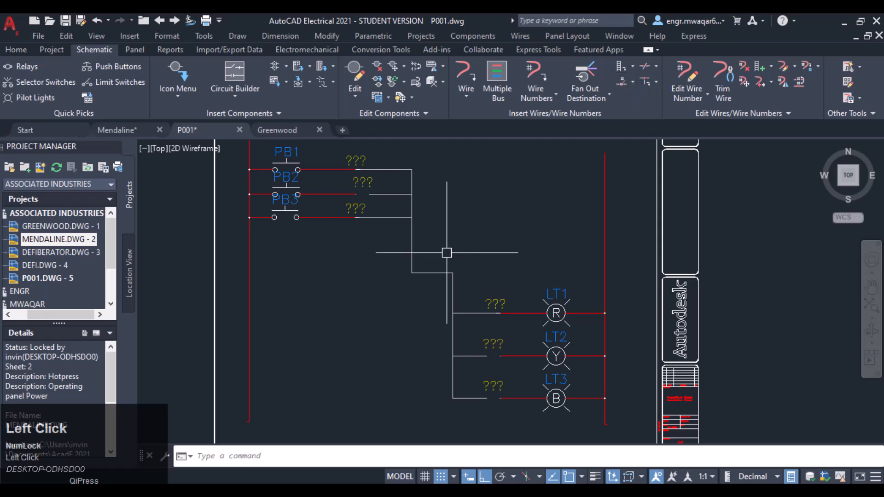
left_click(656, 67)
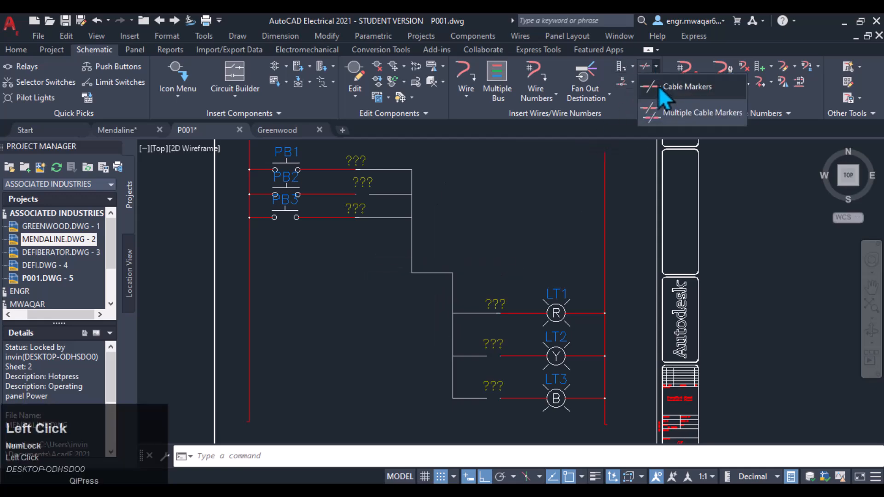
left_click(660, 88)
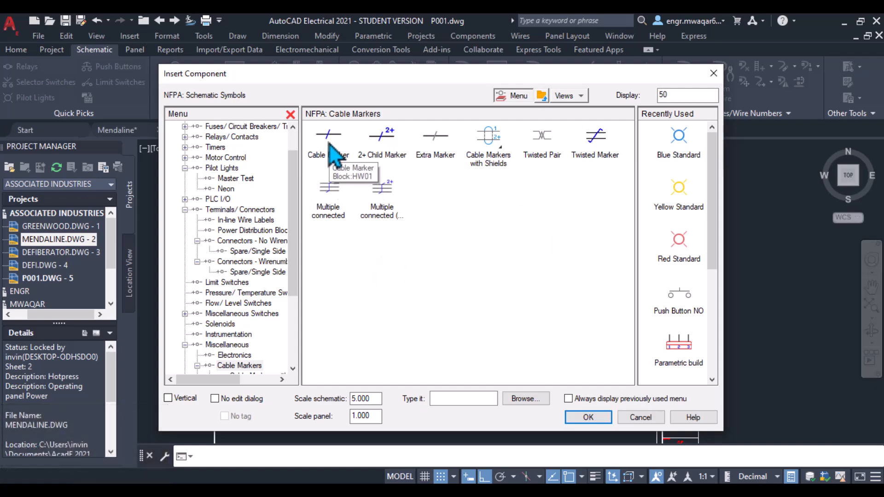
left_click(328, 143)
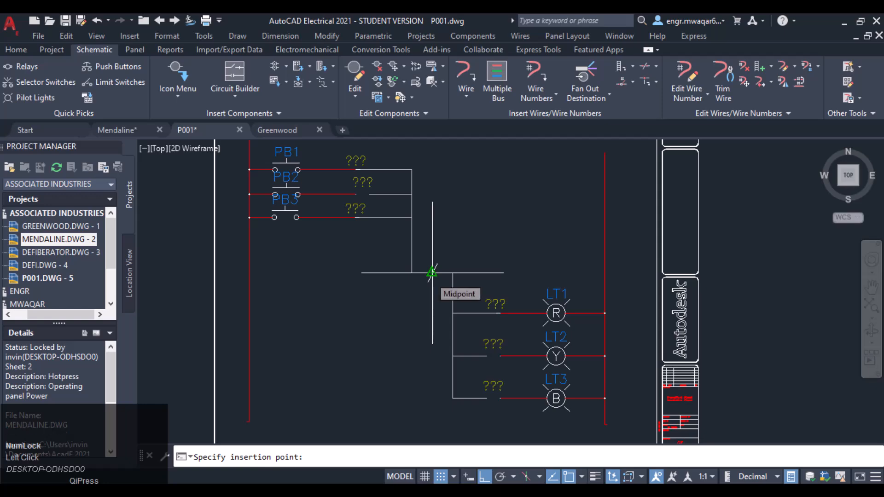
left_click(432, 272)
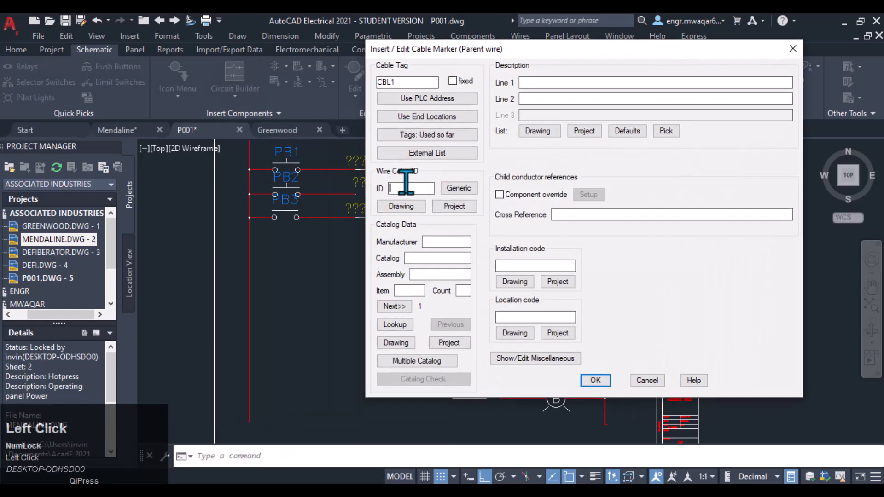
Step: Enter CONTROL WIRES as the cable marker's description, with installation code ML79 and location code 25KC
left_click(529, 82)
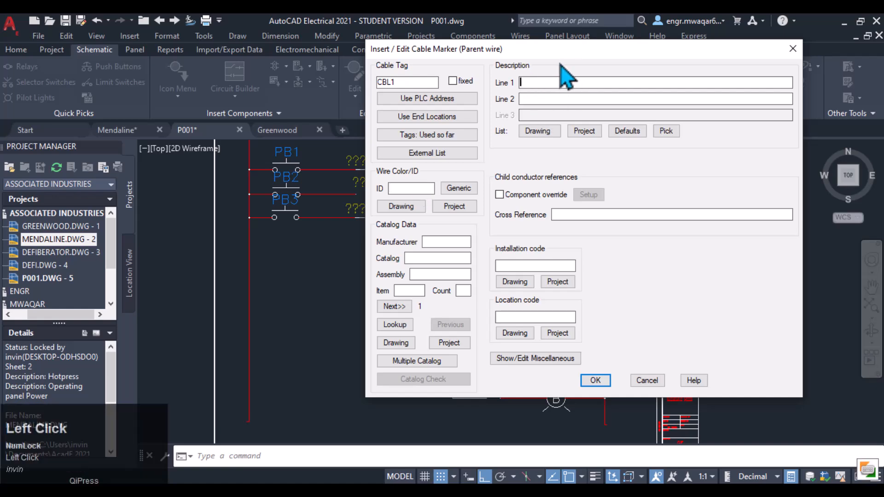
mouse_move(560, 51)
left_mouse_down()
mouse_move(488, 243)
mouse_move(488, 78)
left_mouse_up()
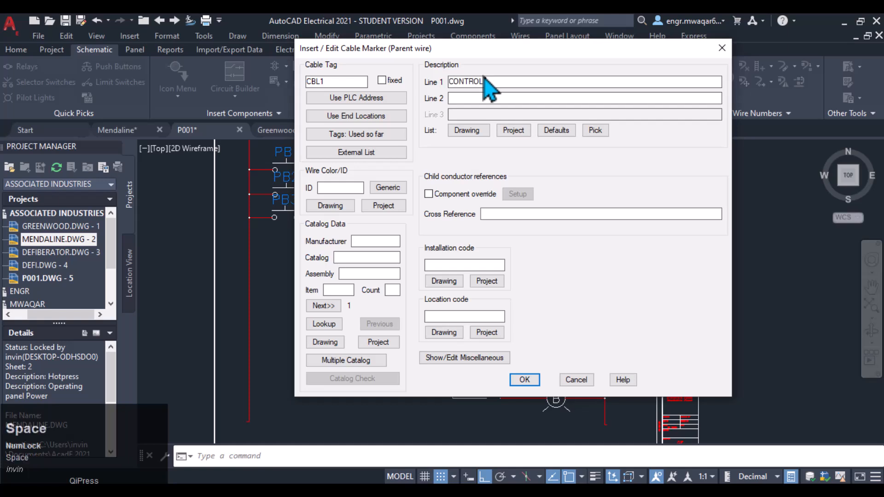
left_click(486, 93)
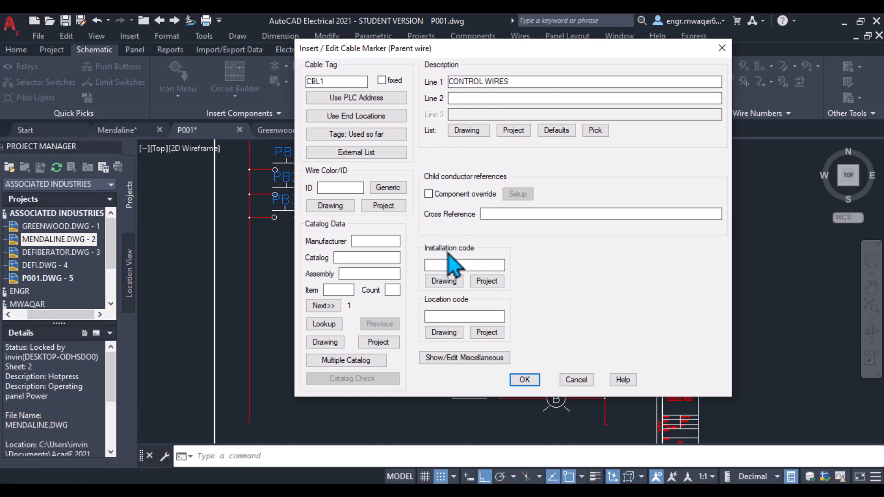
left_click(443, 282)
left_click(470, 297)
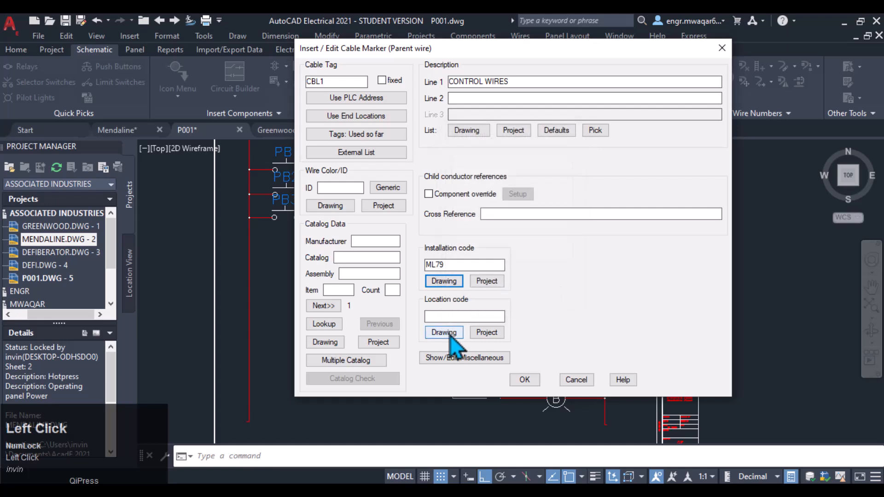
left_click(447, 332)
left_click(479, 297)
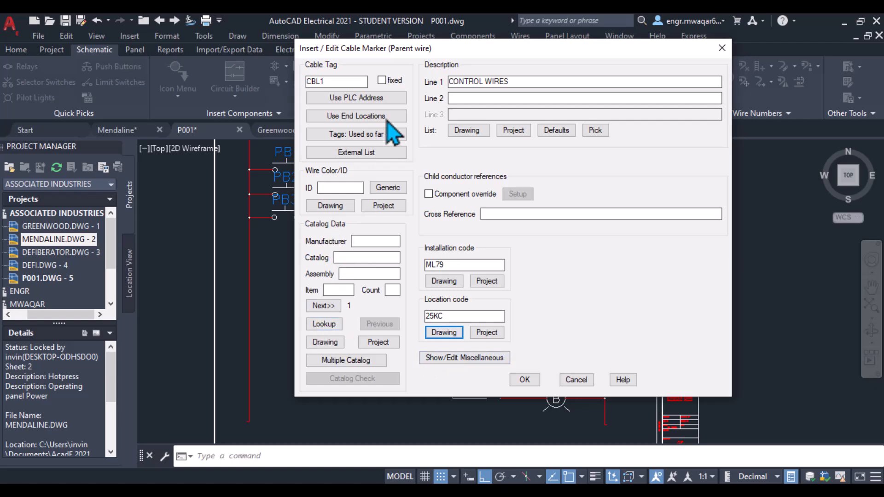
mouse_move(418, 47)
left_mouse_down()
mouse_move(596, 74)
mouse_move(474, 16)
mouse_move(450, 23)
left_mouse_up()
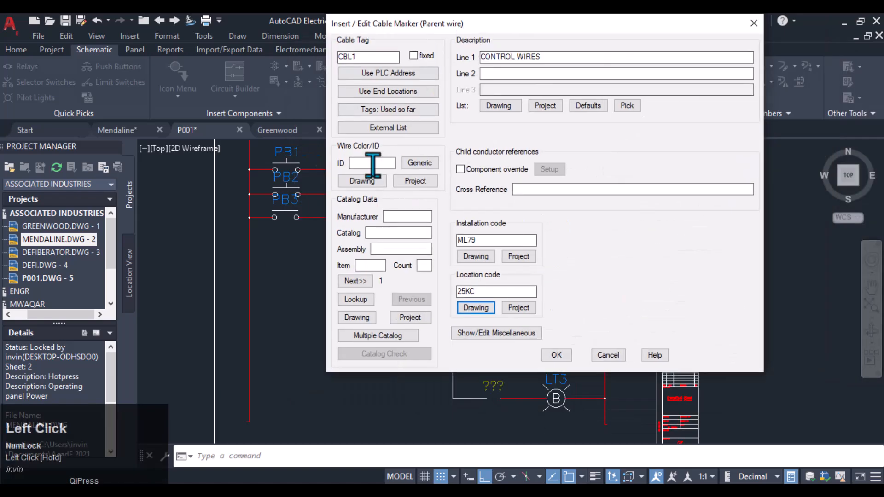
left_click(419, 164)
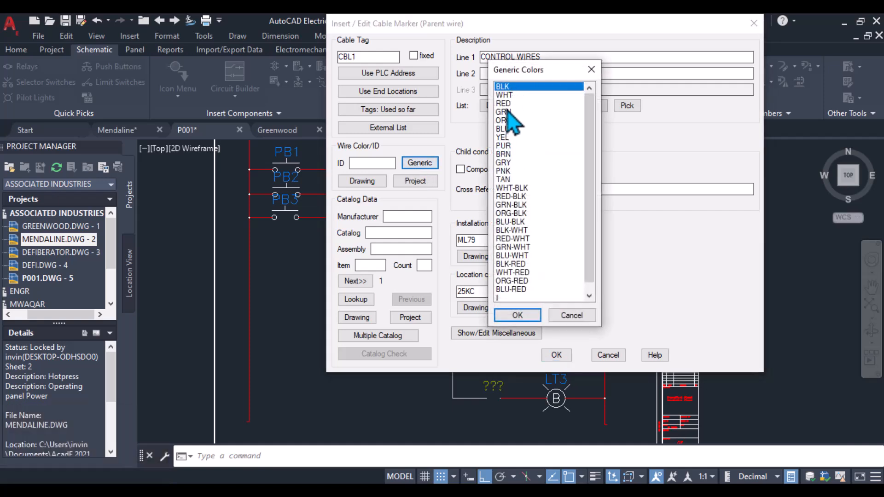
scroll(493, 290, "down", 1)
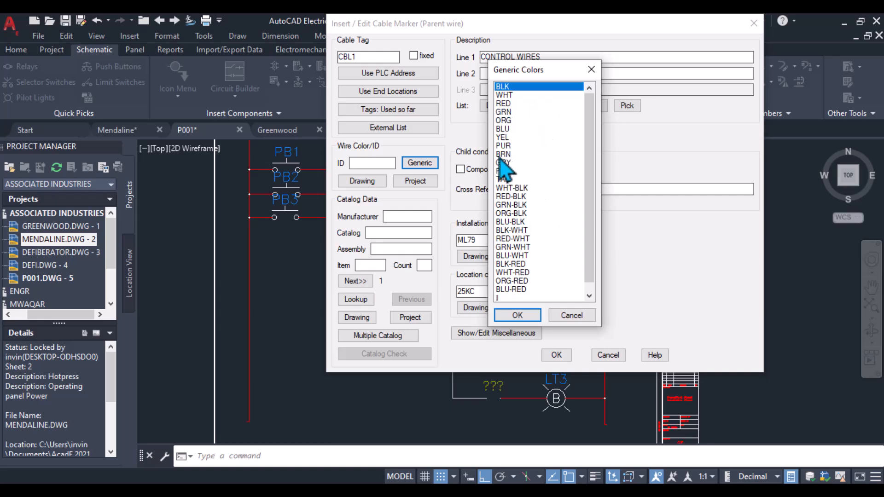
left_click(516, 311)
left_click(557, 315)
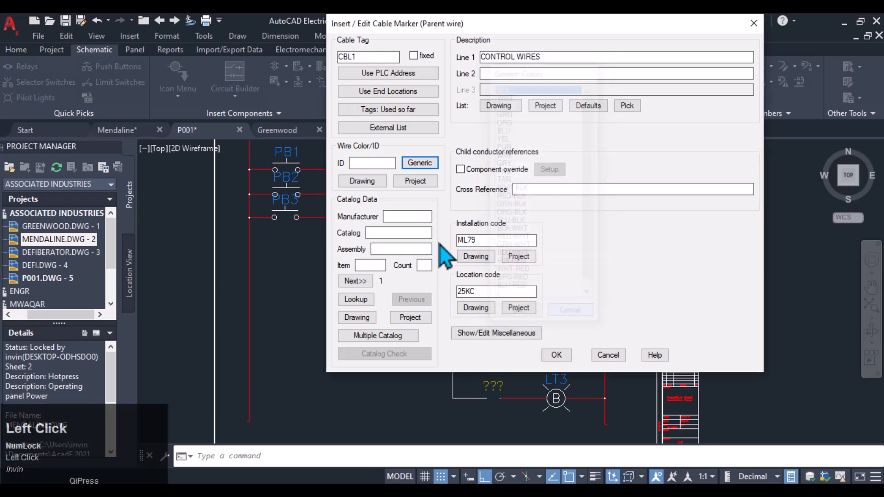
left_click(367, 165)
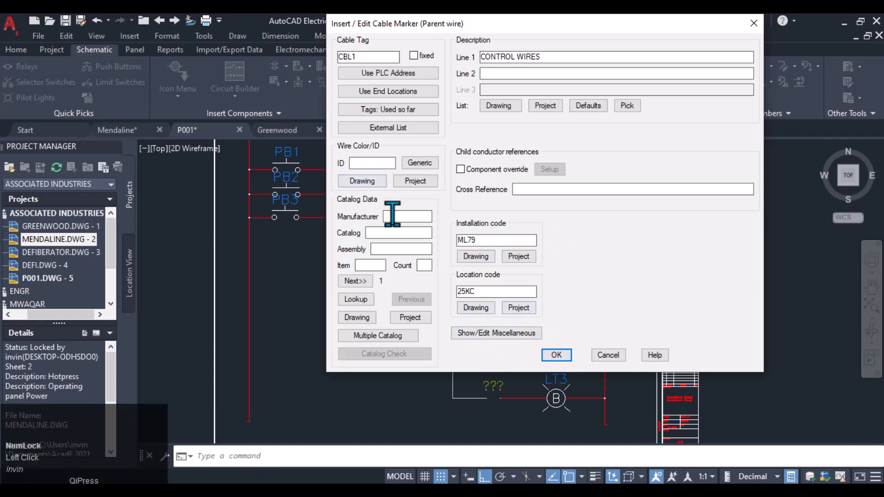
Step: Confirm the cable marker CBL1 and close without inserting child components
left_click(552, 355)
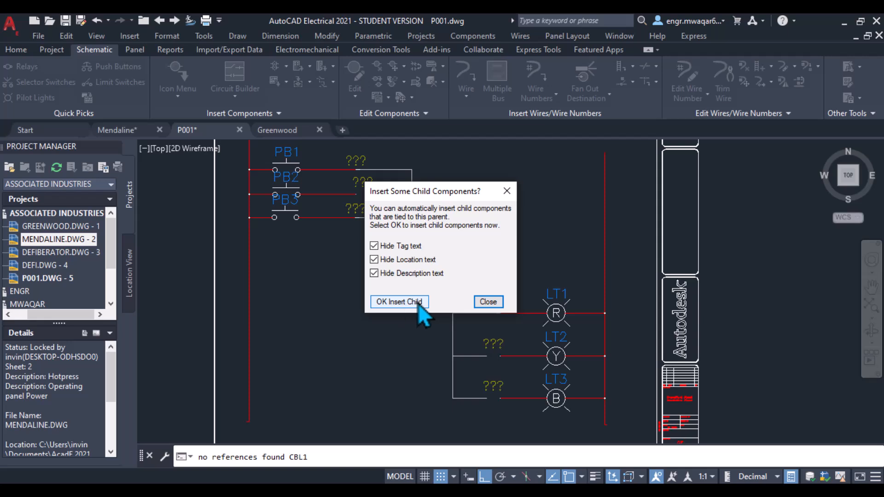
left_click(490, 303)
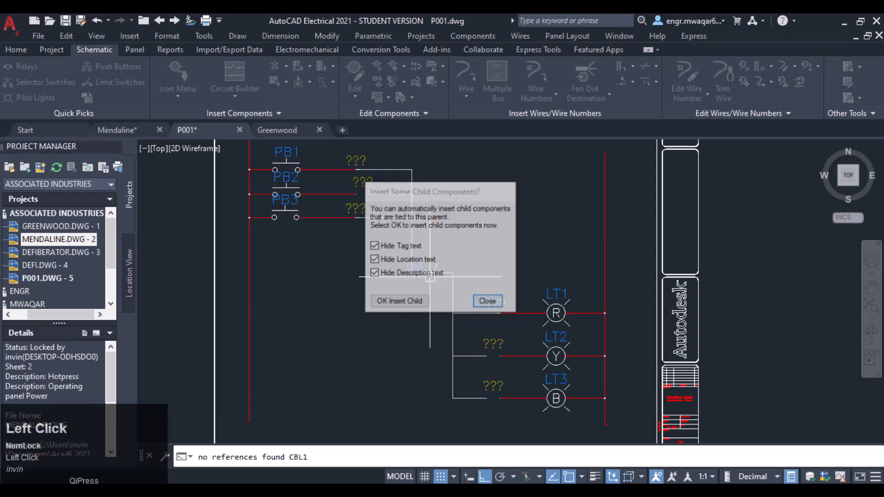
Step: Zoom and pan around the schematic to examine the placed cable marker
middle_click_drag(415, 302, 428, 270)
scroll(438, 256, "up", 2)
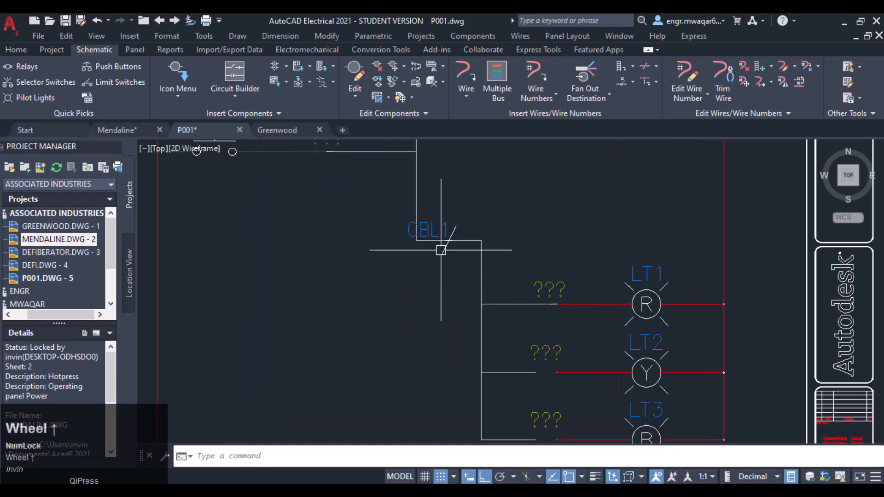
scroll(432, 248, "down", 2)
scroll(432, 248, "down", 2)
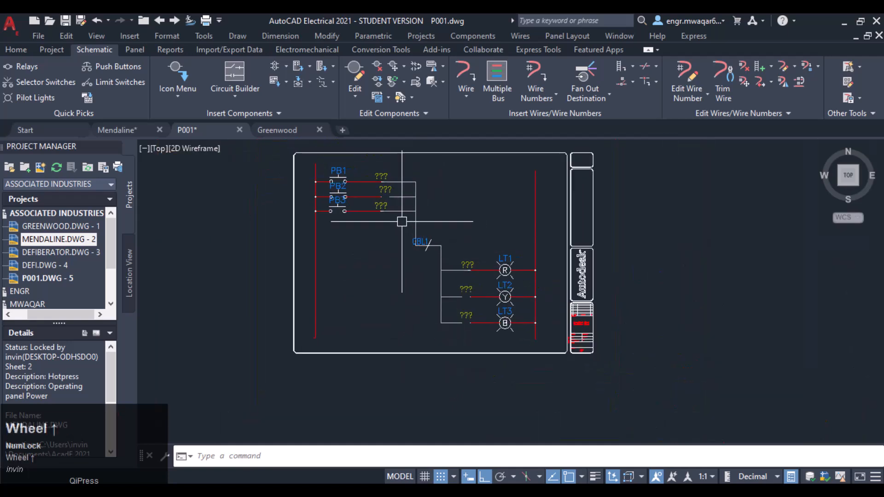
middle_click_drag(475, 235, 487, 224)
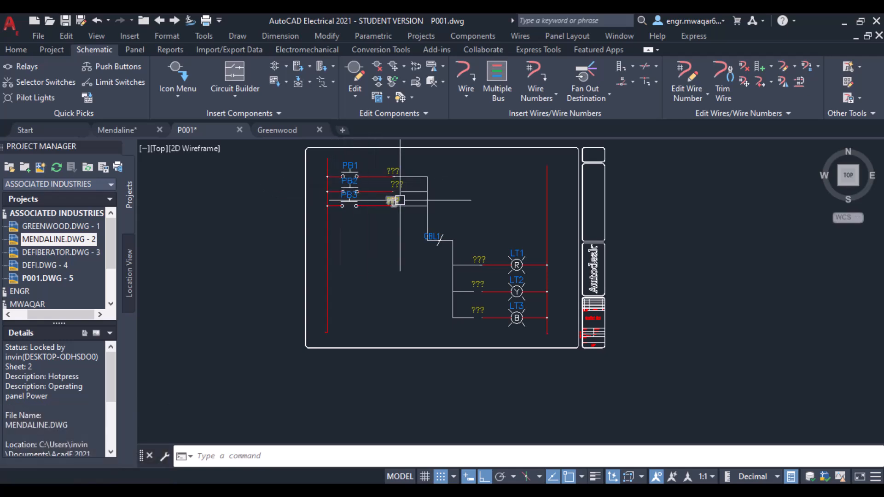
middle_click_drag(497, 231, 498, 231)
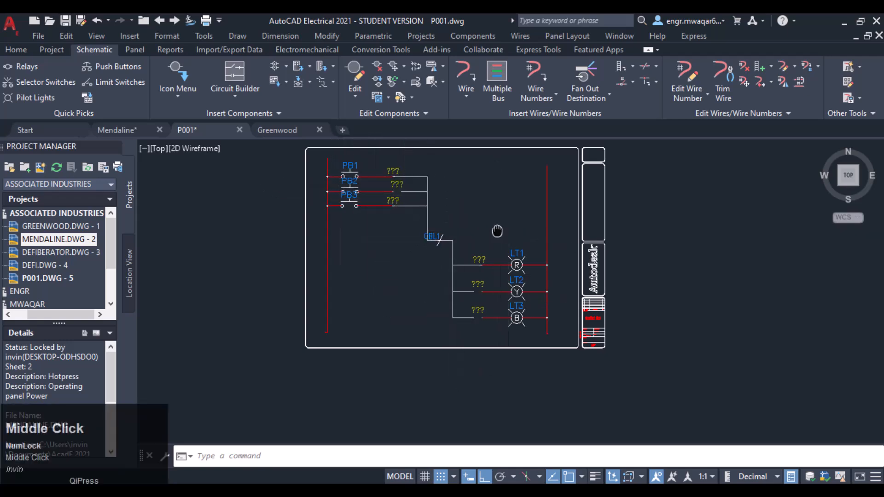
middle_click_drag(497, 232, 492, 265)
scroll(492, 264, "up", 2)
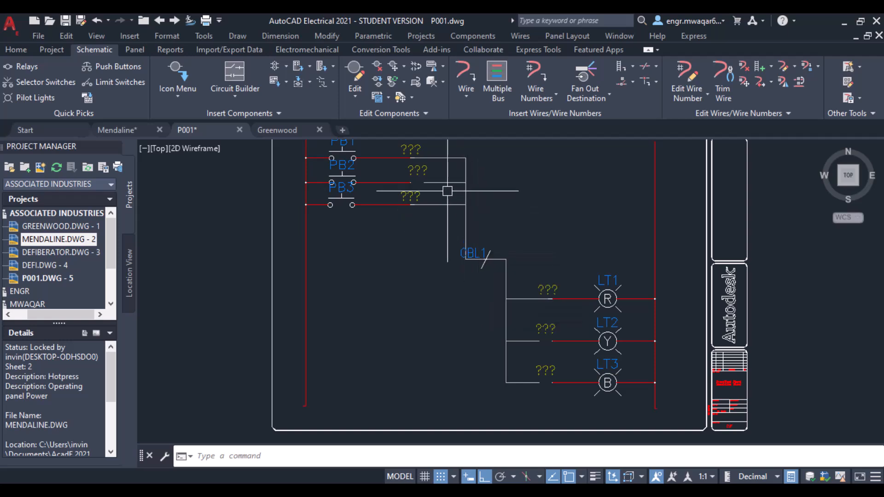
Step: Number all wires drawing-wide, sequential from 1, with wire layer format overrides turned off
left_click(611, 94)
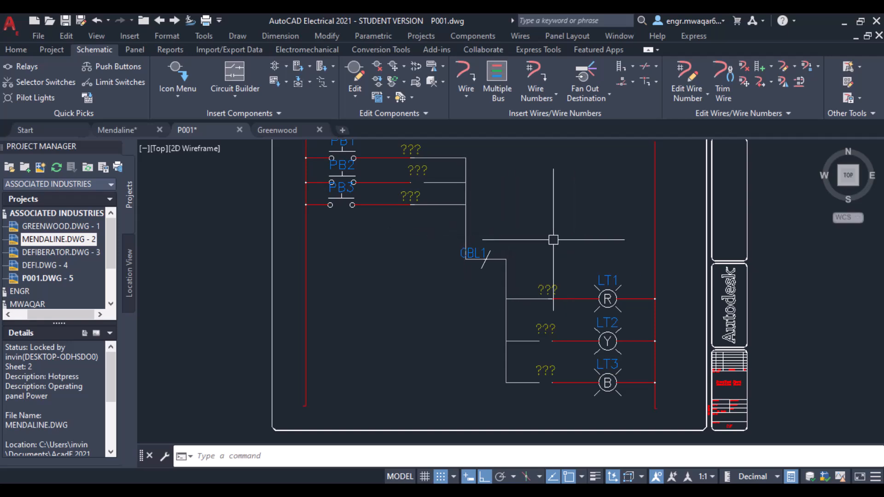
left_click(550, 95)
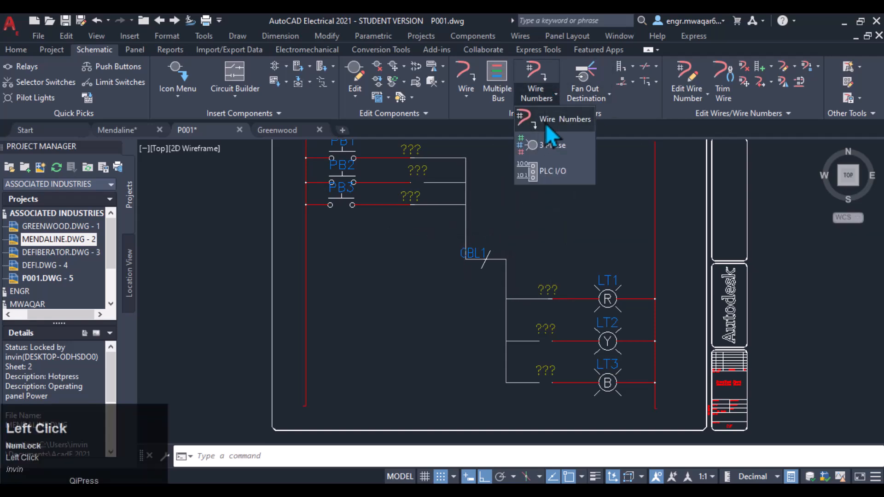
left_click(545, 124)
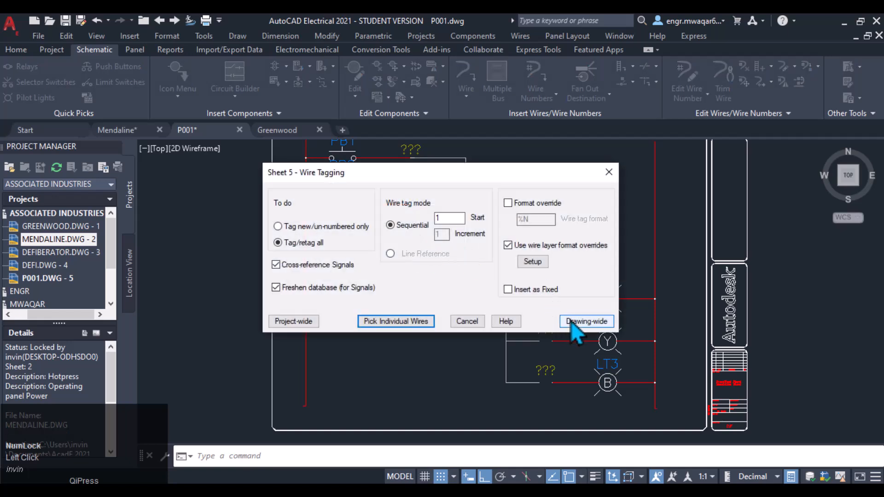
left_click(508, 245)
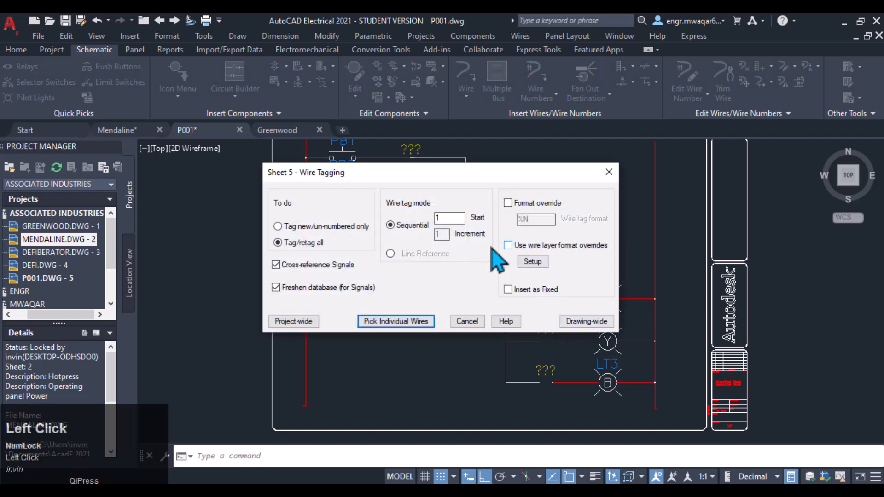
left_click(584, 321)
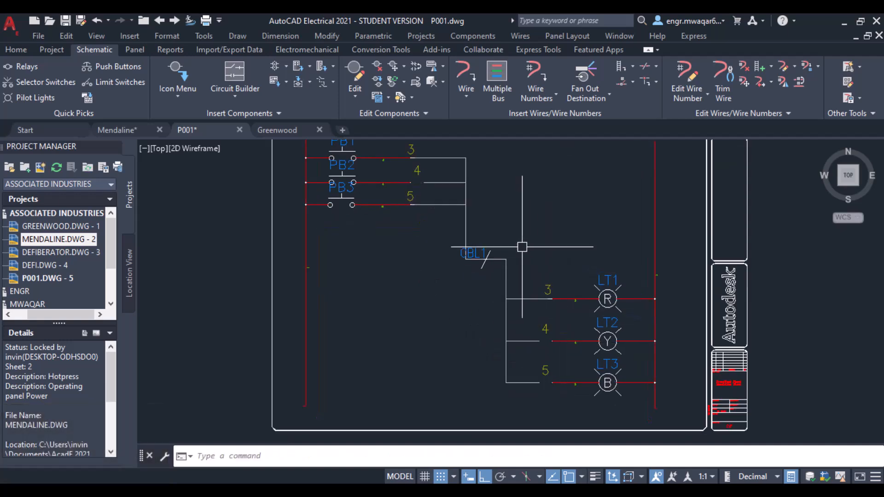
Step: Zoom and pan across the schematic to examine the new wire numbers on both circuits
middle_click_drag(545, 229, 545, 228)
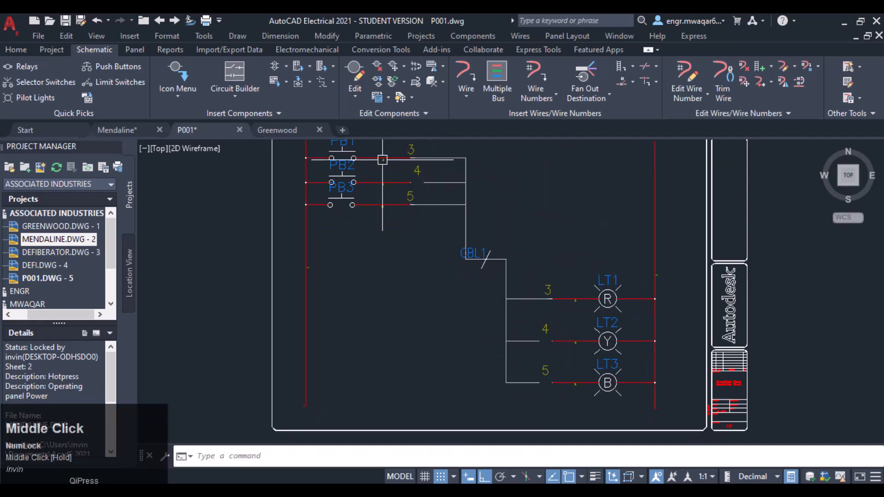
scroll(386, 166, "up", 4)
scroll(386, 167, "down", 3)
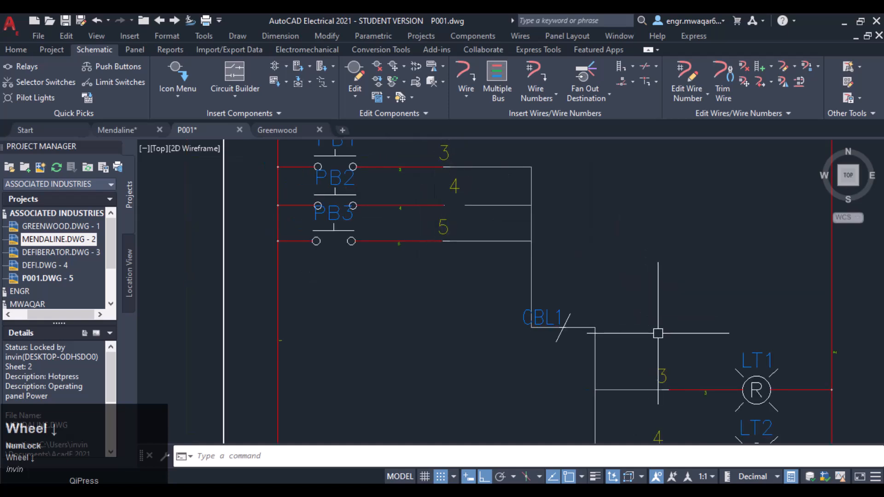
middle_click_drag(613, 309, 630, 332)
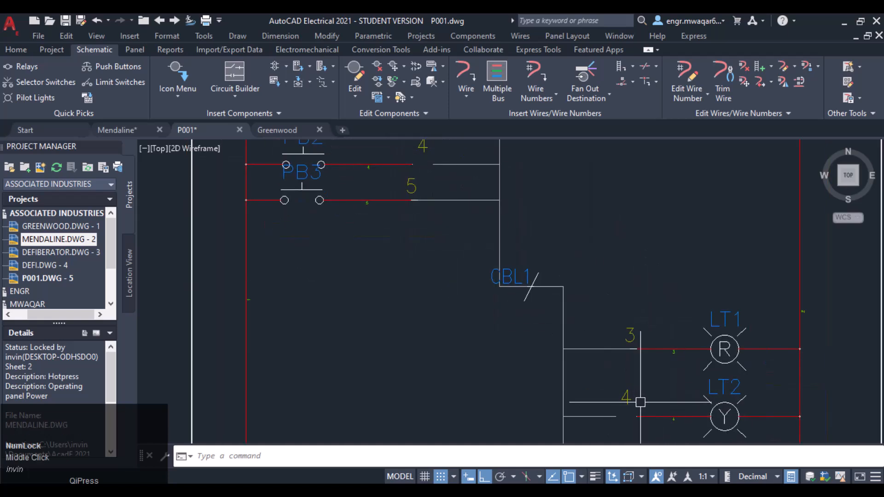
scroll(644, 391, "down", 2)
middle_click_drag(643, 392, 601, 309)
middle_click_drag(442, 198, 434, 235)
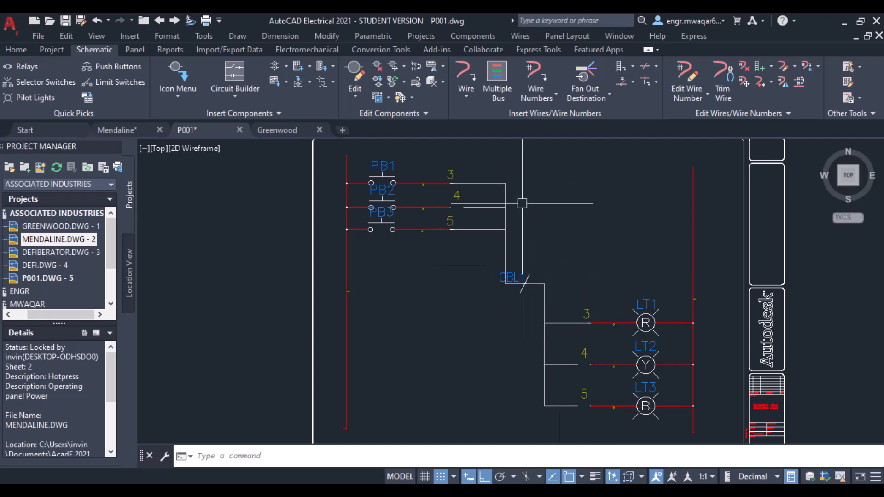
mouse_move(546, 231)
middle_mouse_down()
mouse_move(443, 214)
mouse_move(499, 262)
middle_mouse_up()
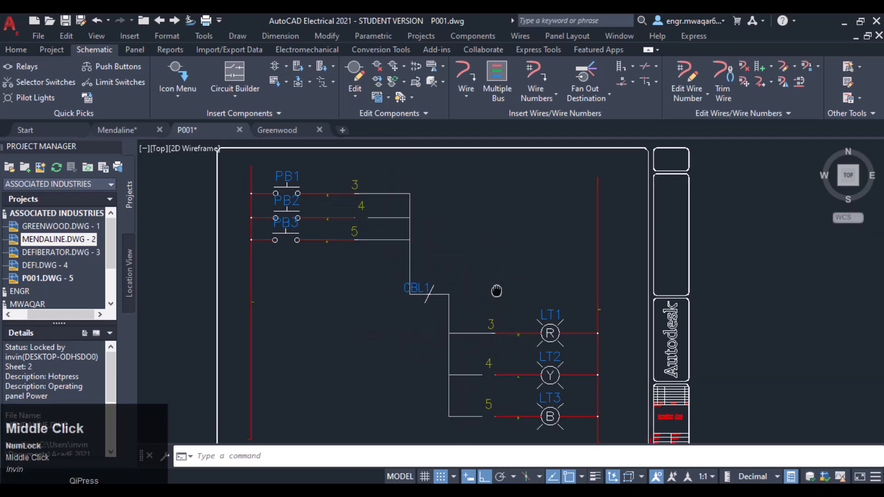
middle_click_drag(444, 308, 451, 271)
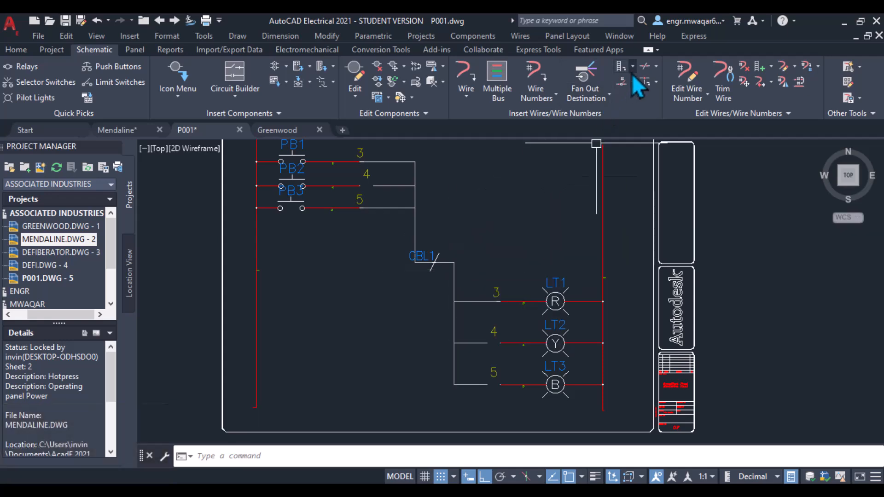
left_click(654, 65)
left_click(663, 88)
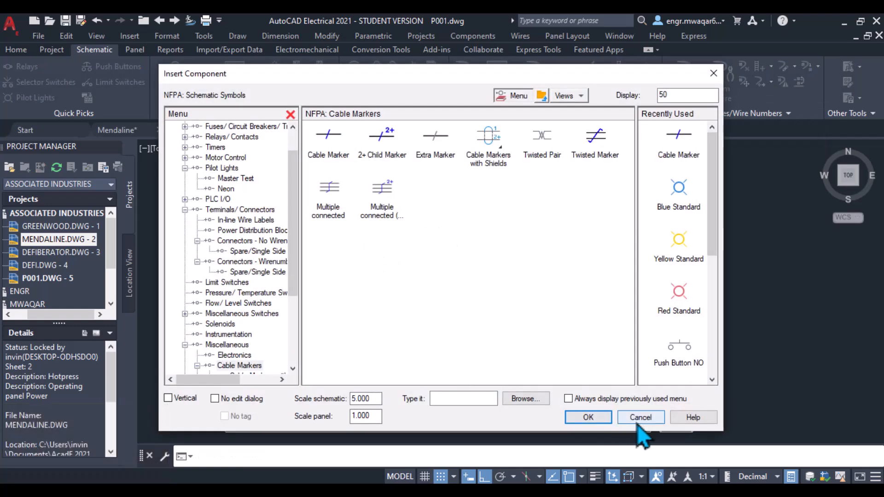
left_click(641, 417)
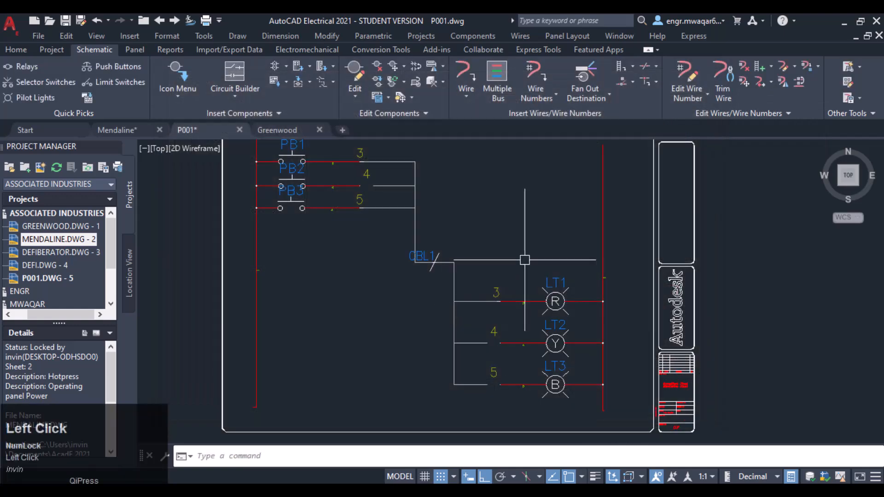